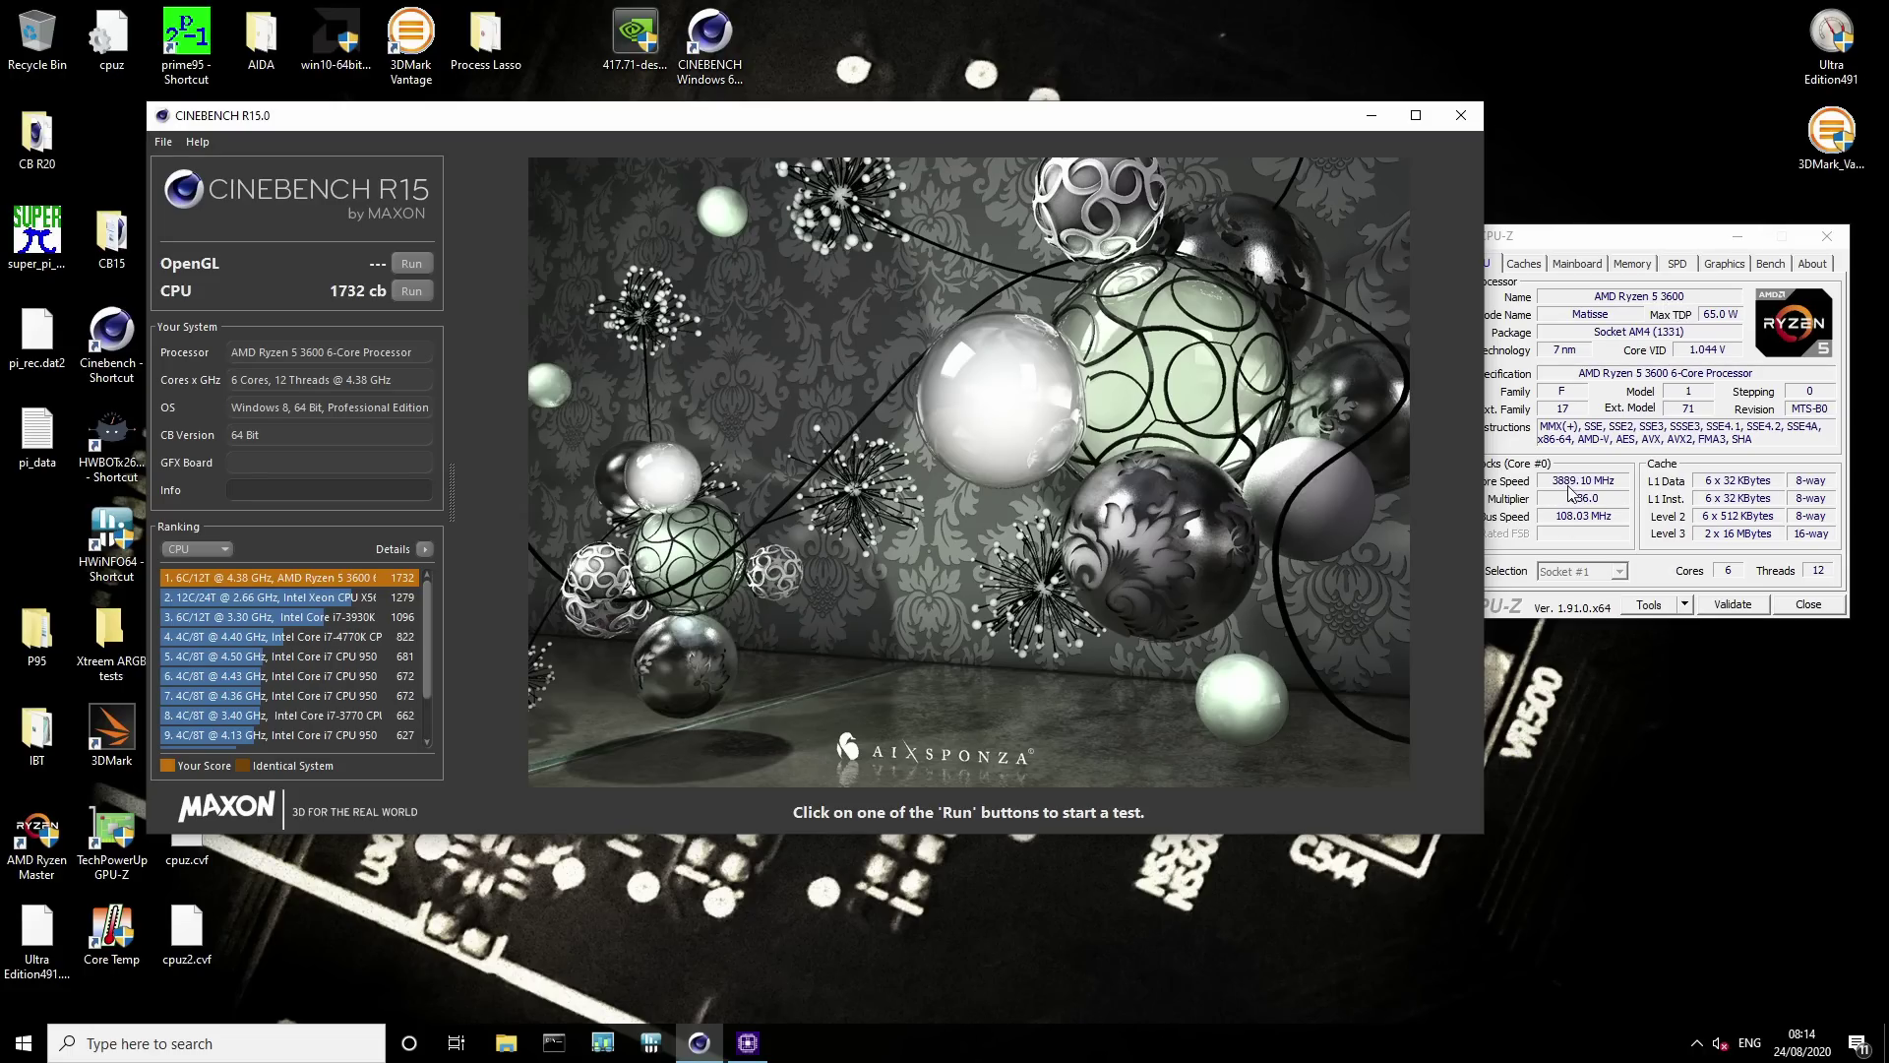
Start the Cinebench R15 CPU render, then abort it, keeping the earlier 1732 cb score
left_click(409, 291)
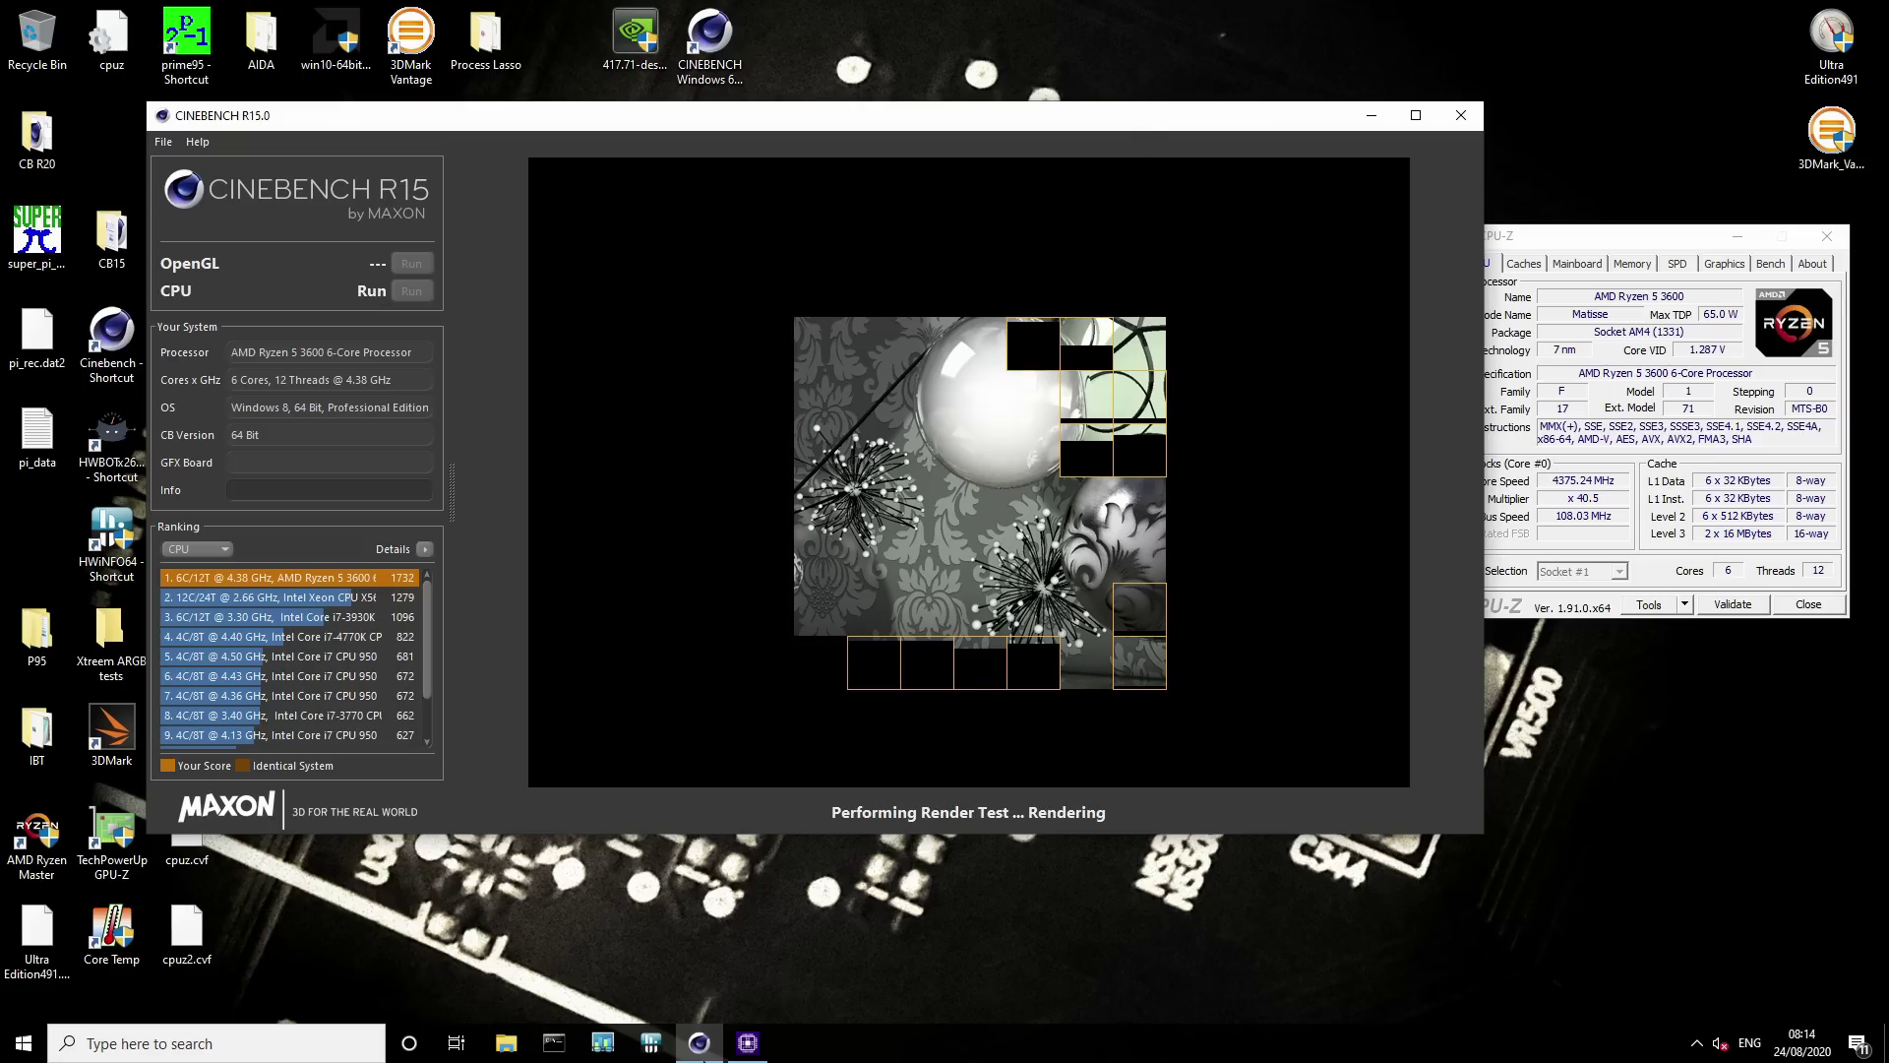
key("alt+F4")
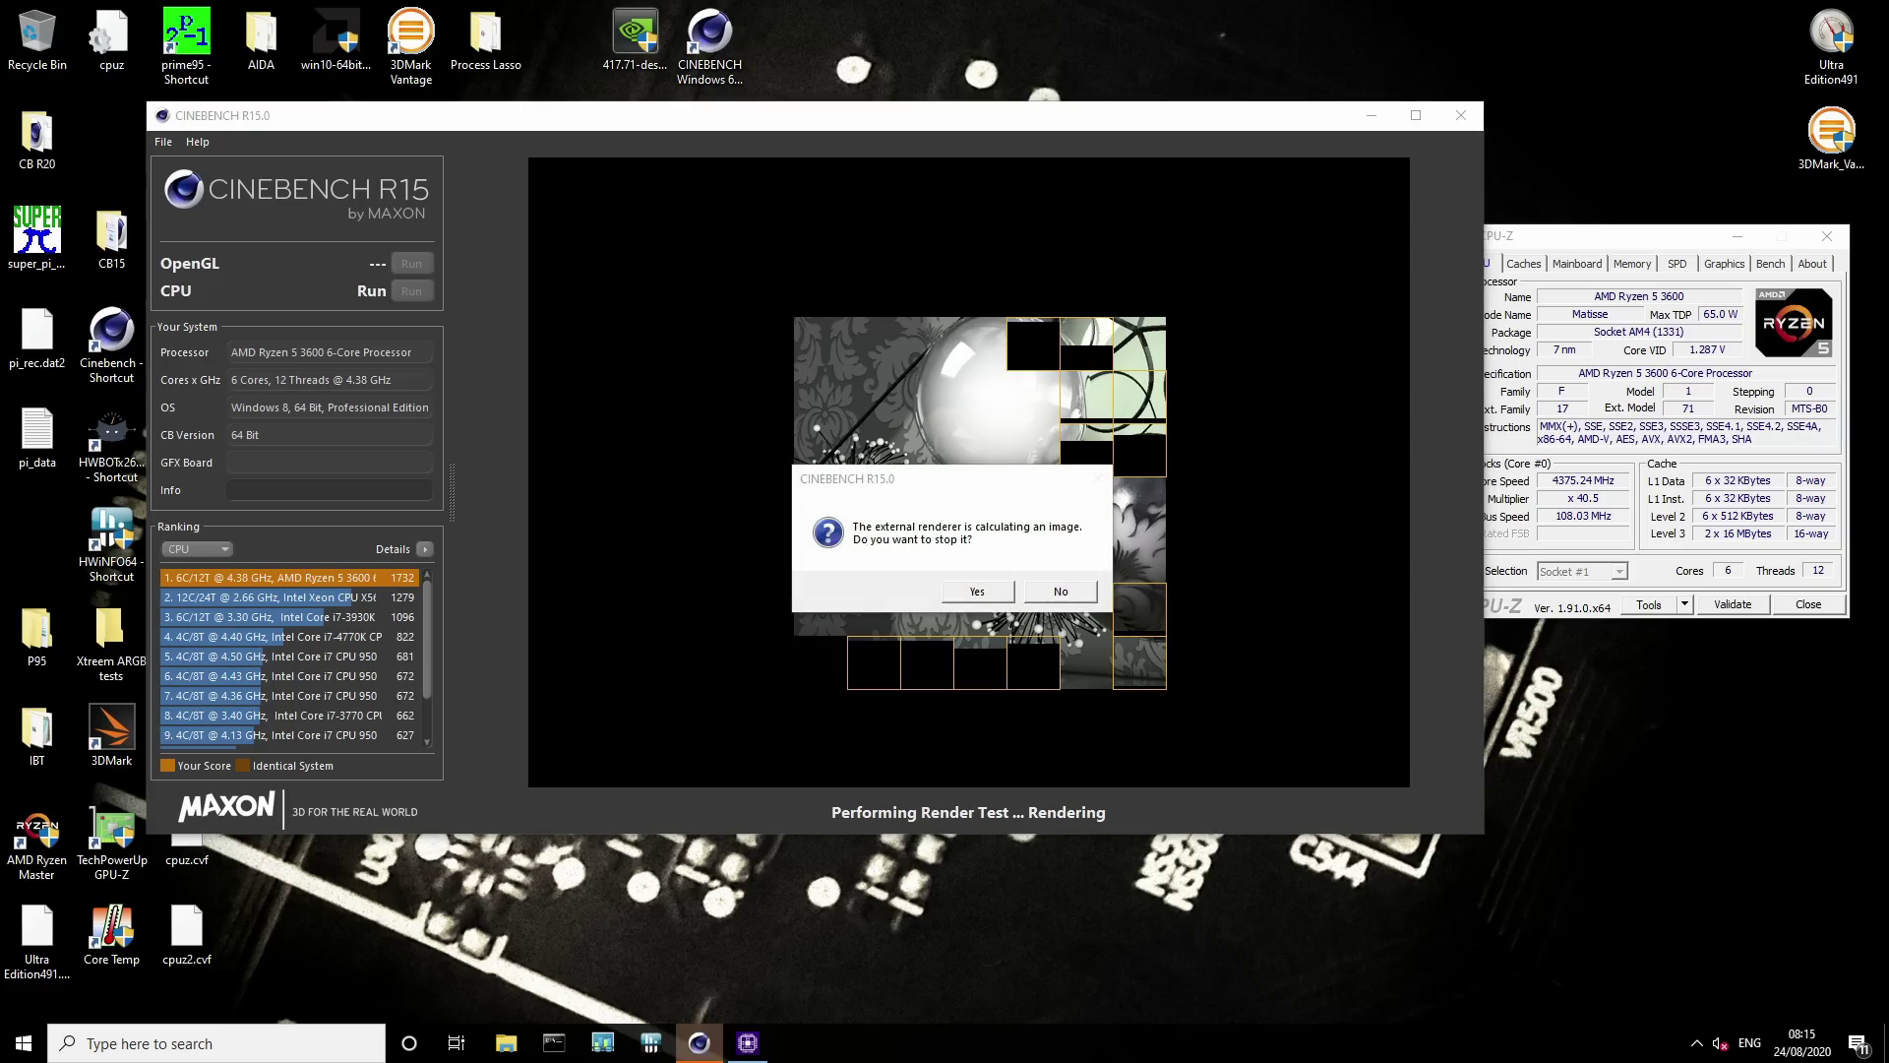
left_click(984, 593)
key("super+space")
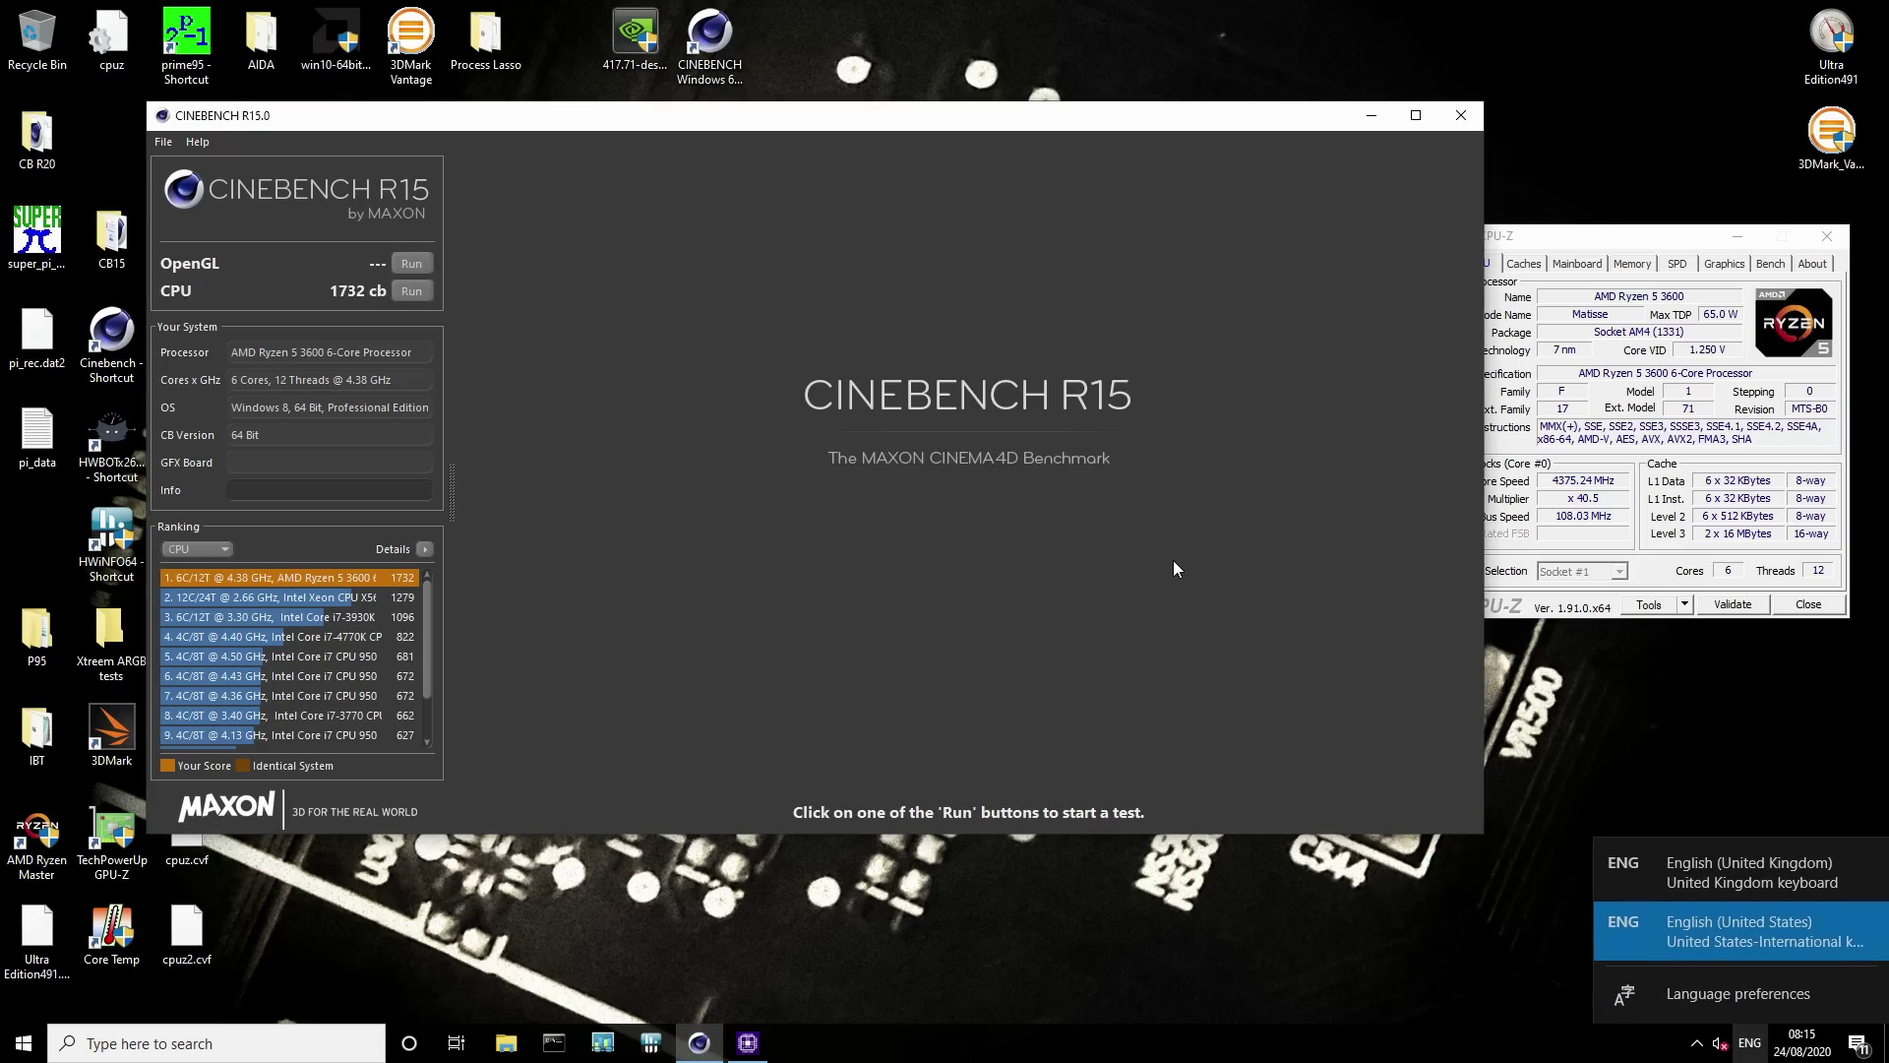
In Task Manager's Details list, change the CINEBENCH process priority and confirm it
key("ctrl+shift+Escape")
left_click(381, 508)
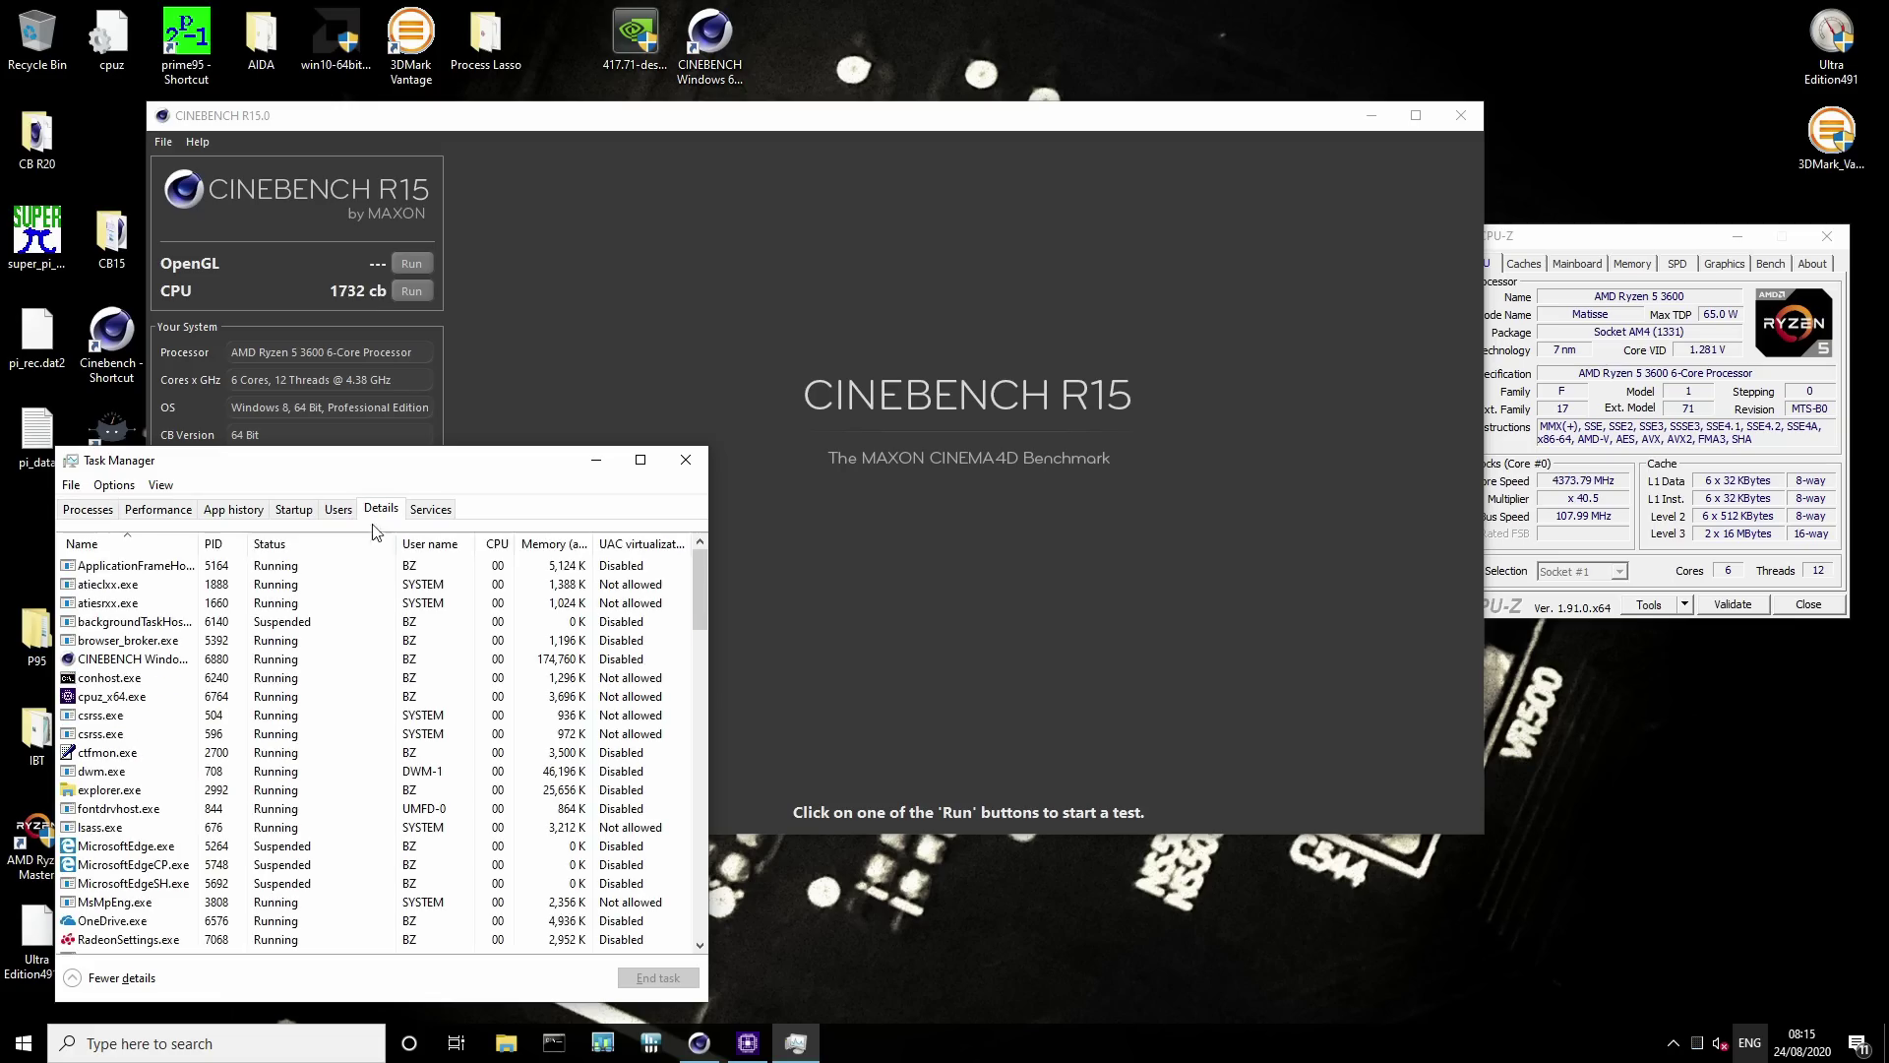
right_click(163, 665)
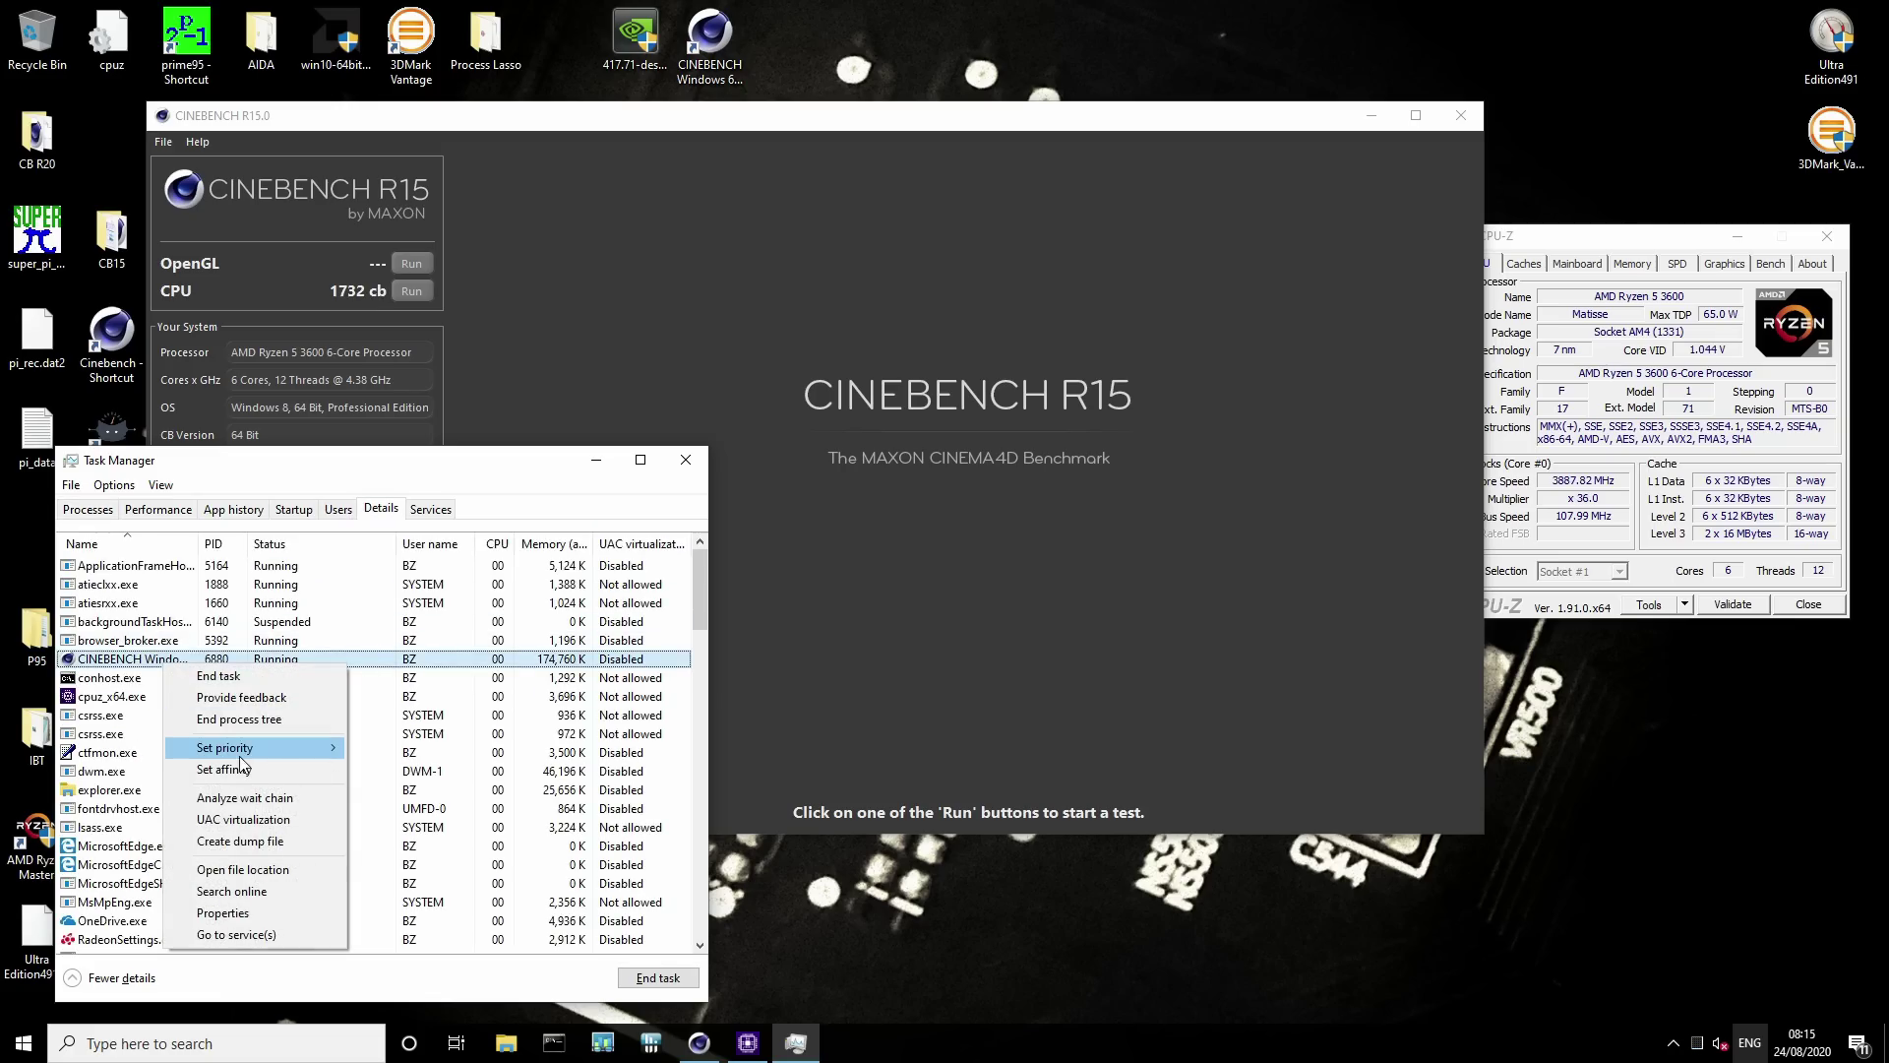
mouse_move(320, 754)
left_click(383, 811)
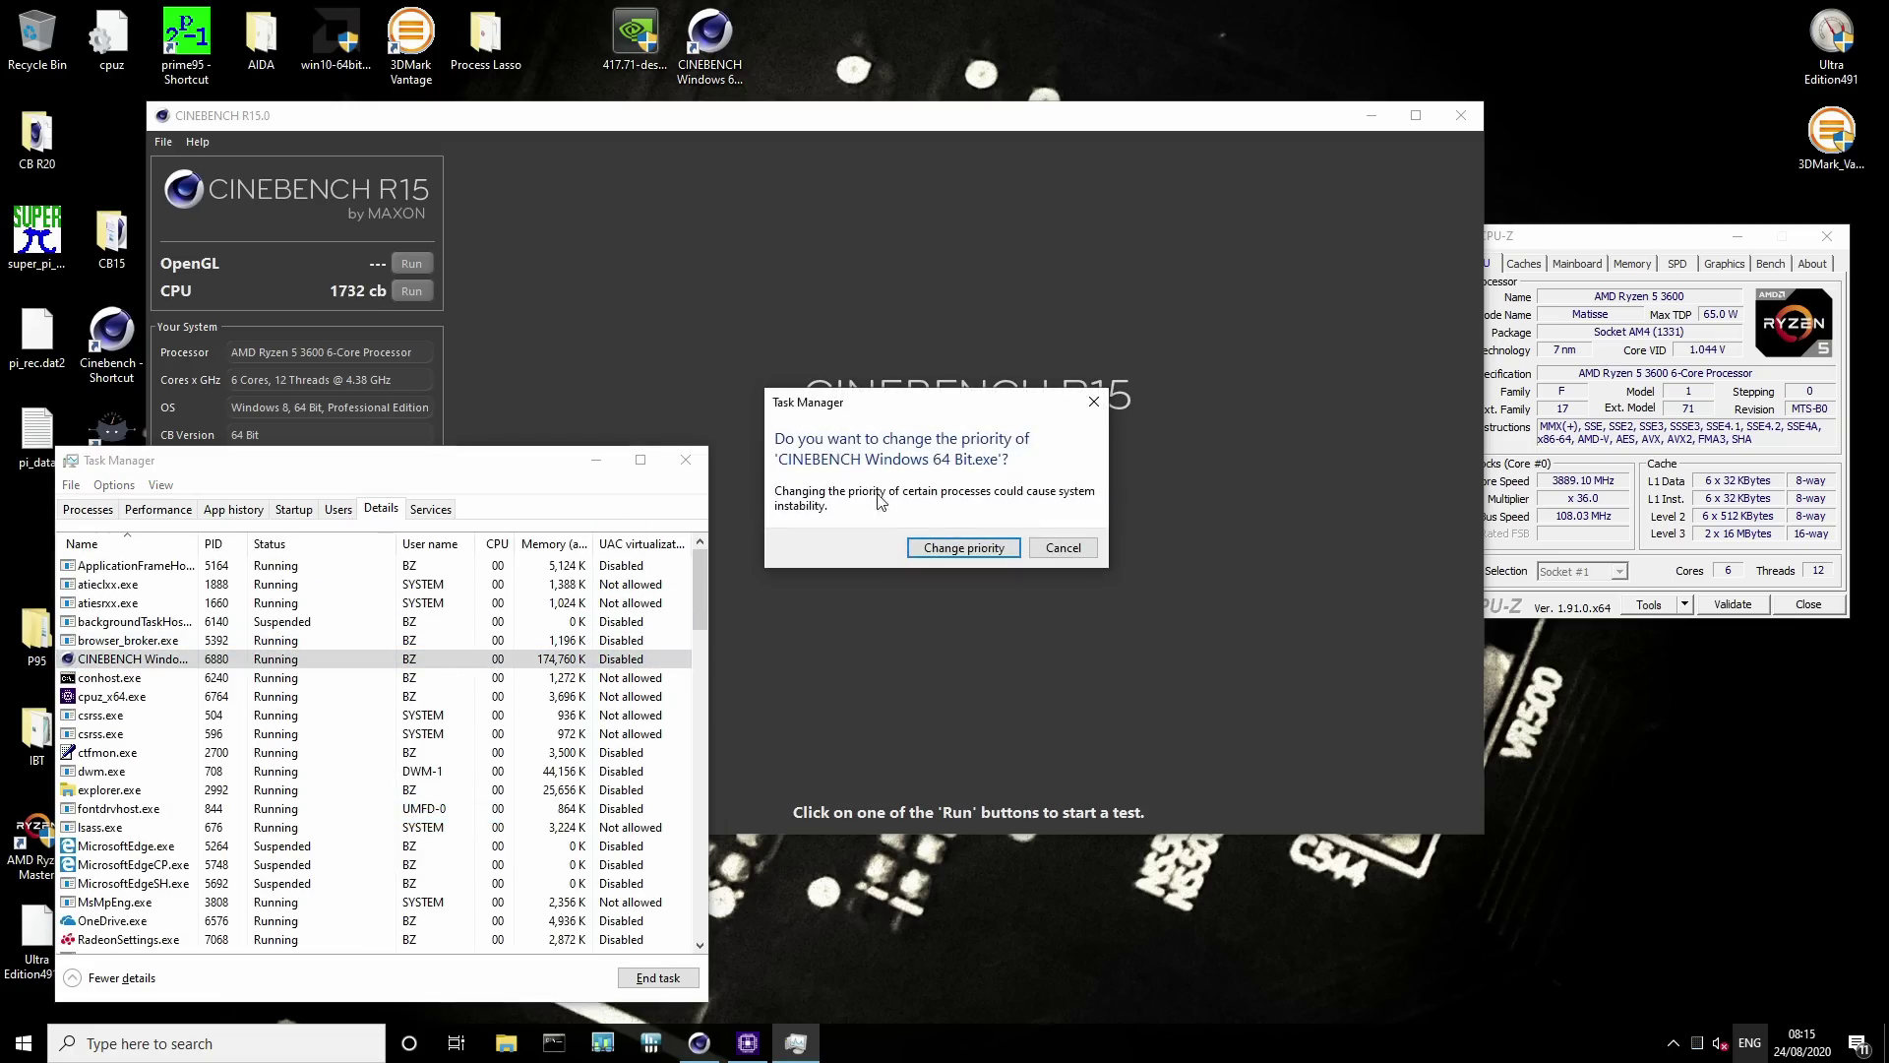
left_click(951, 542)
Close Task Manager, rerun the Cinebench CPU benchmark, and show CPU-Z's per-core clocks
left_click(697, 462)
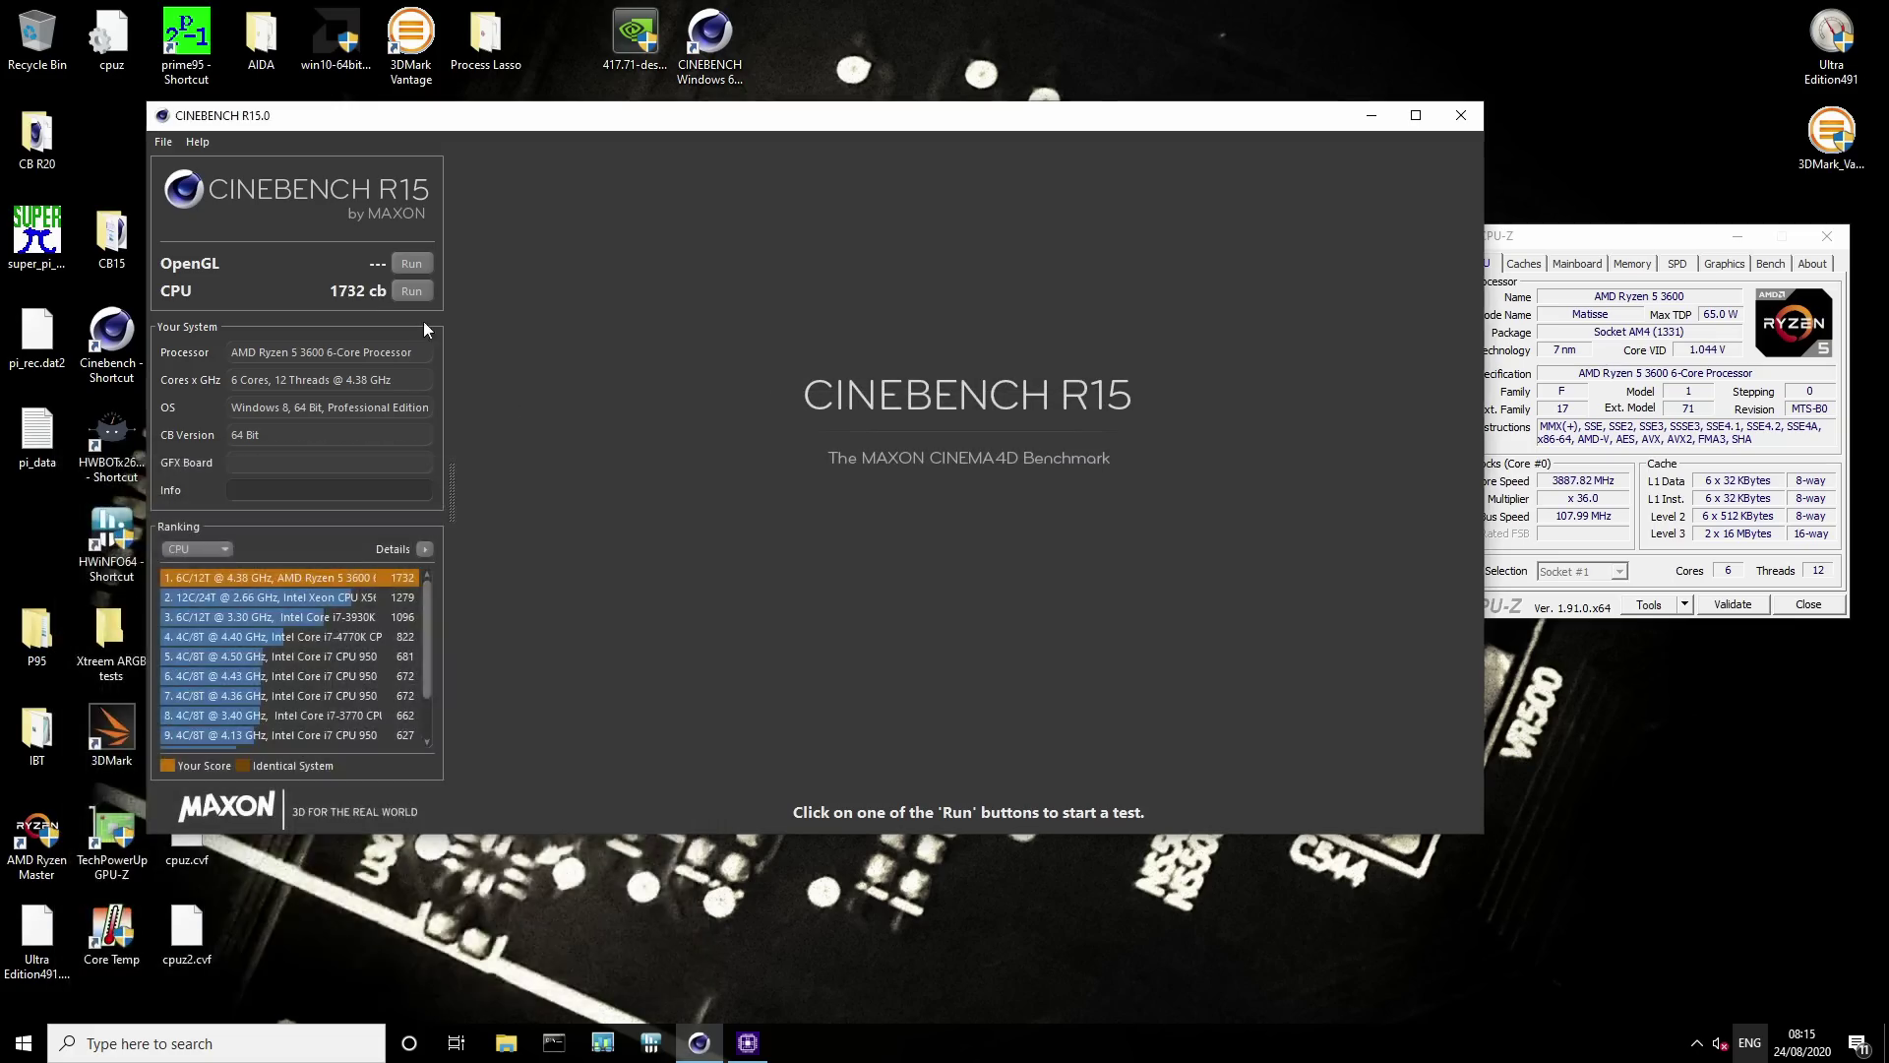
left_click(420, 293)
left_click(1574, 483)
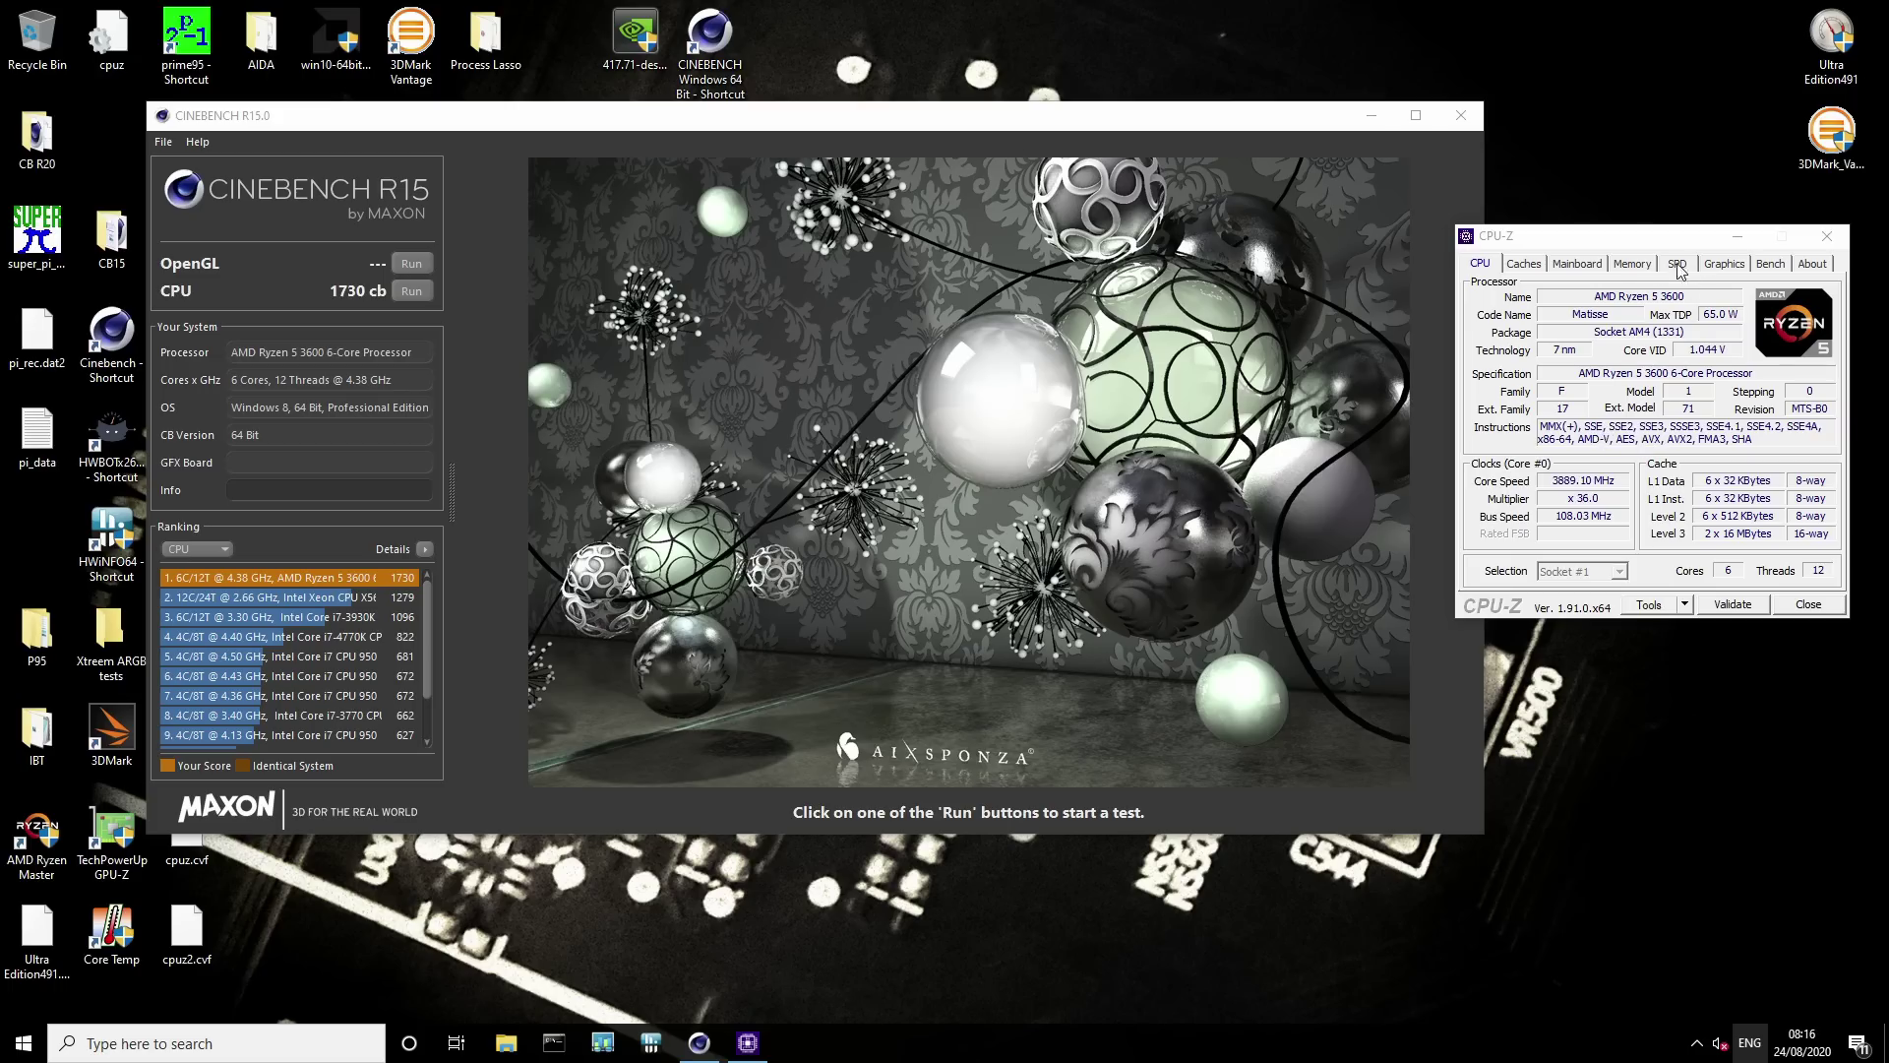
View CPU-Z's Mainboard details, then move CPU-Z left and Cinebench right and down
left_click(1577, 267)
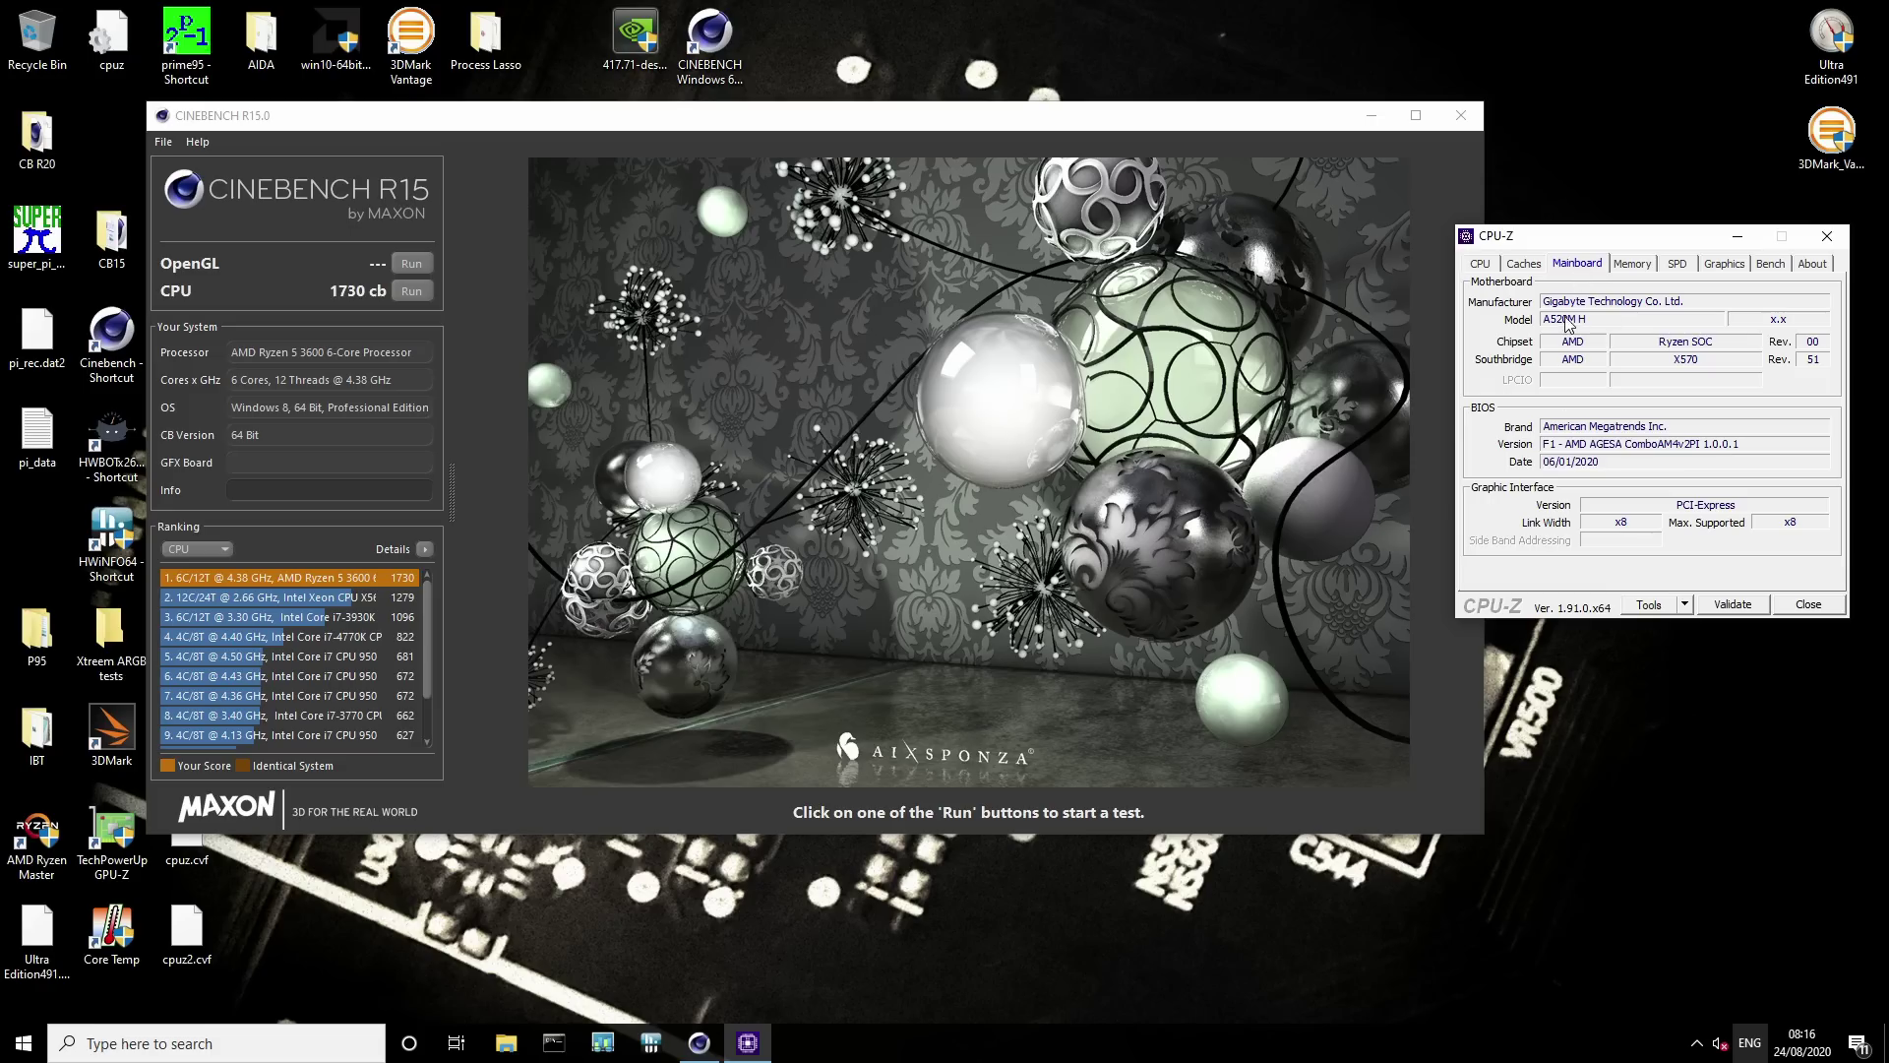
left_click_drag(1585, 252, 1448, 257)
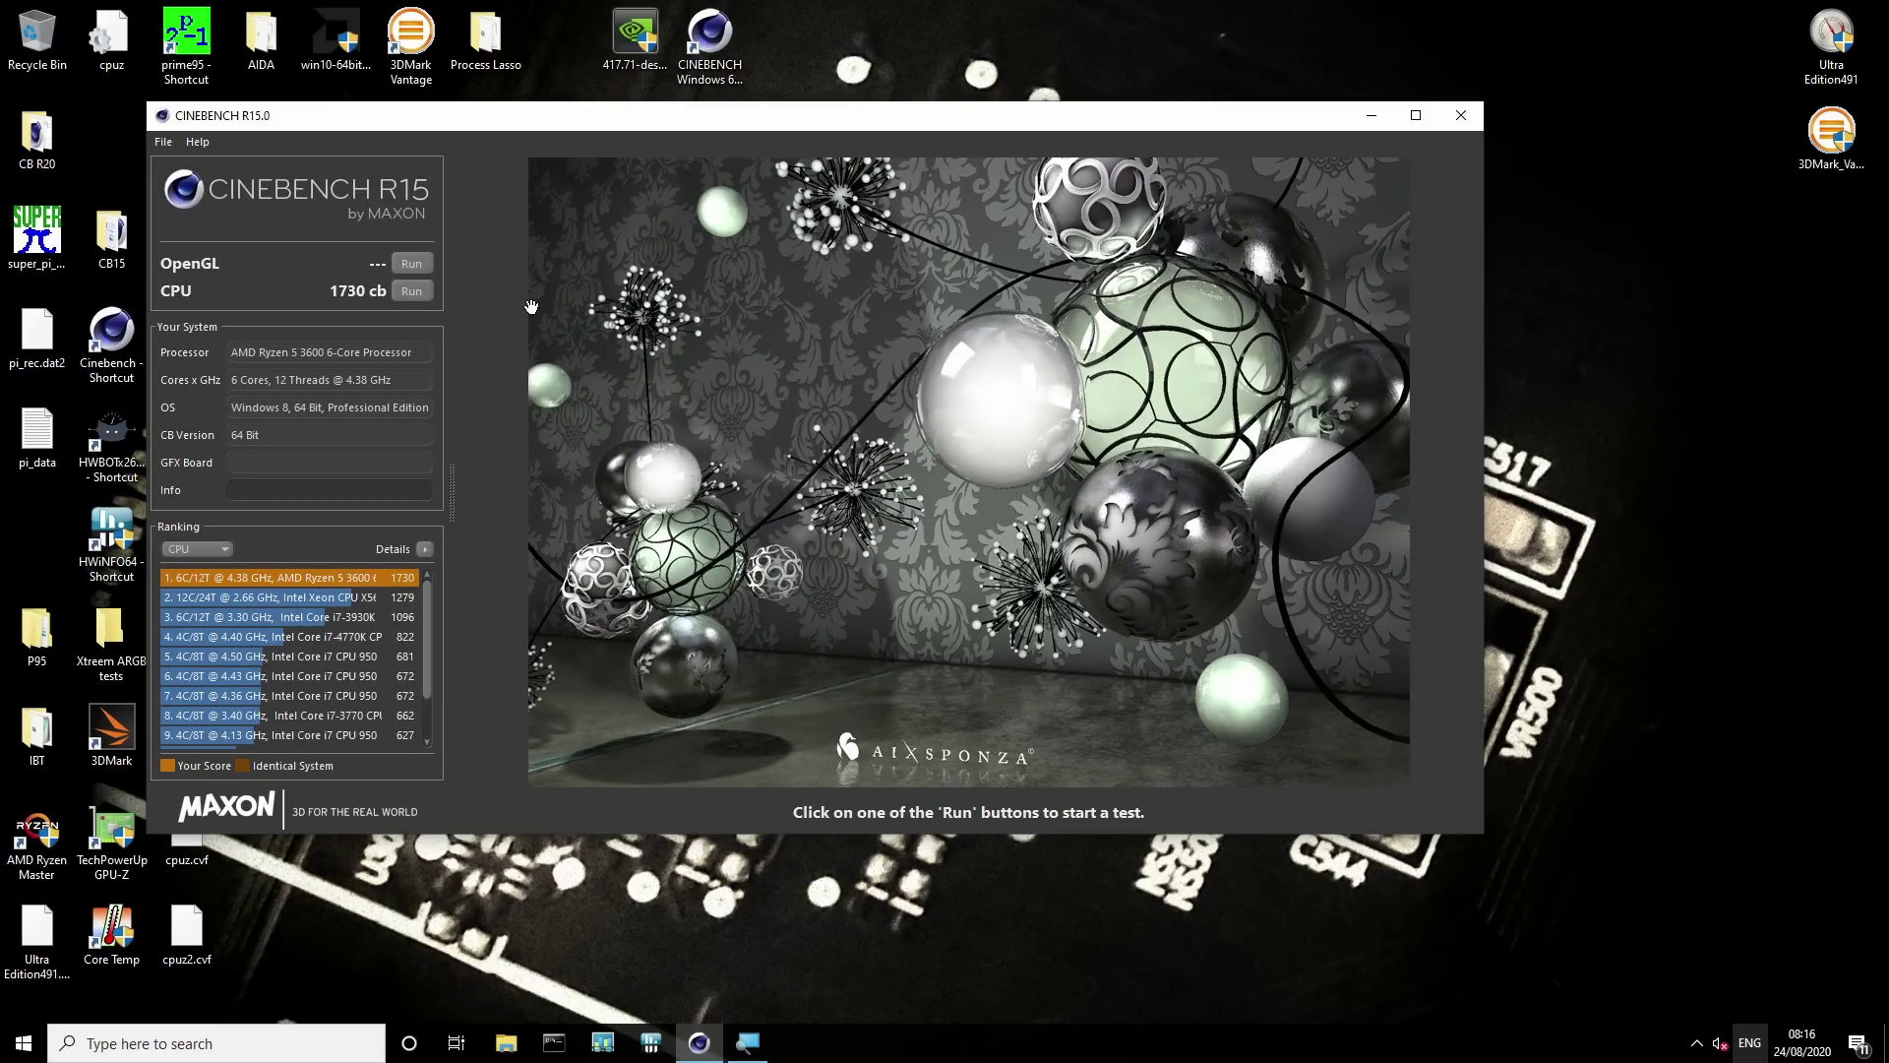
left_click_drag(476, 125, 645, 157)
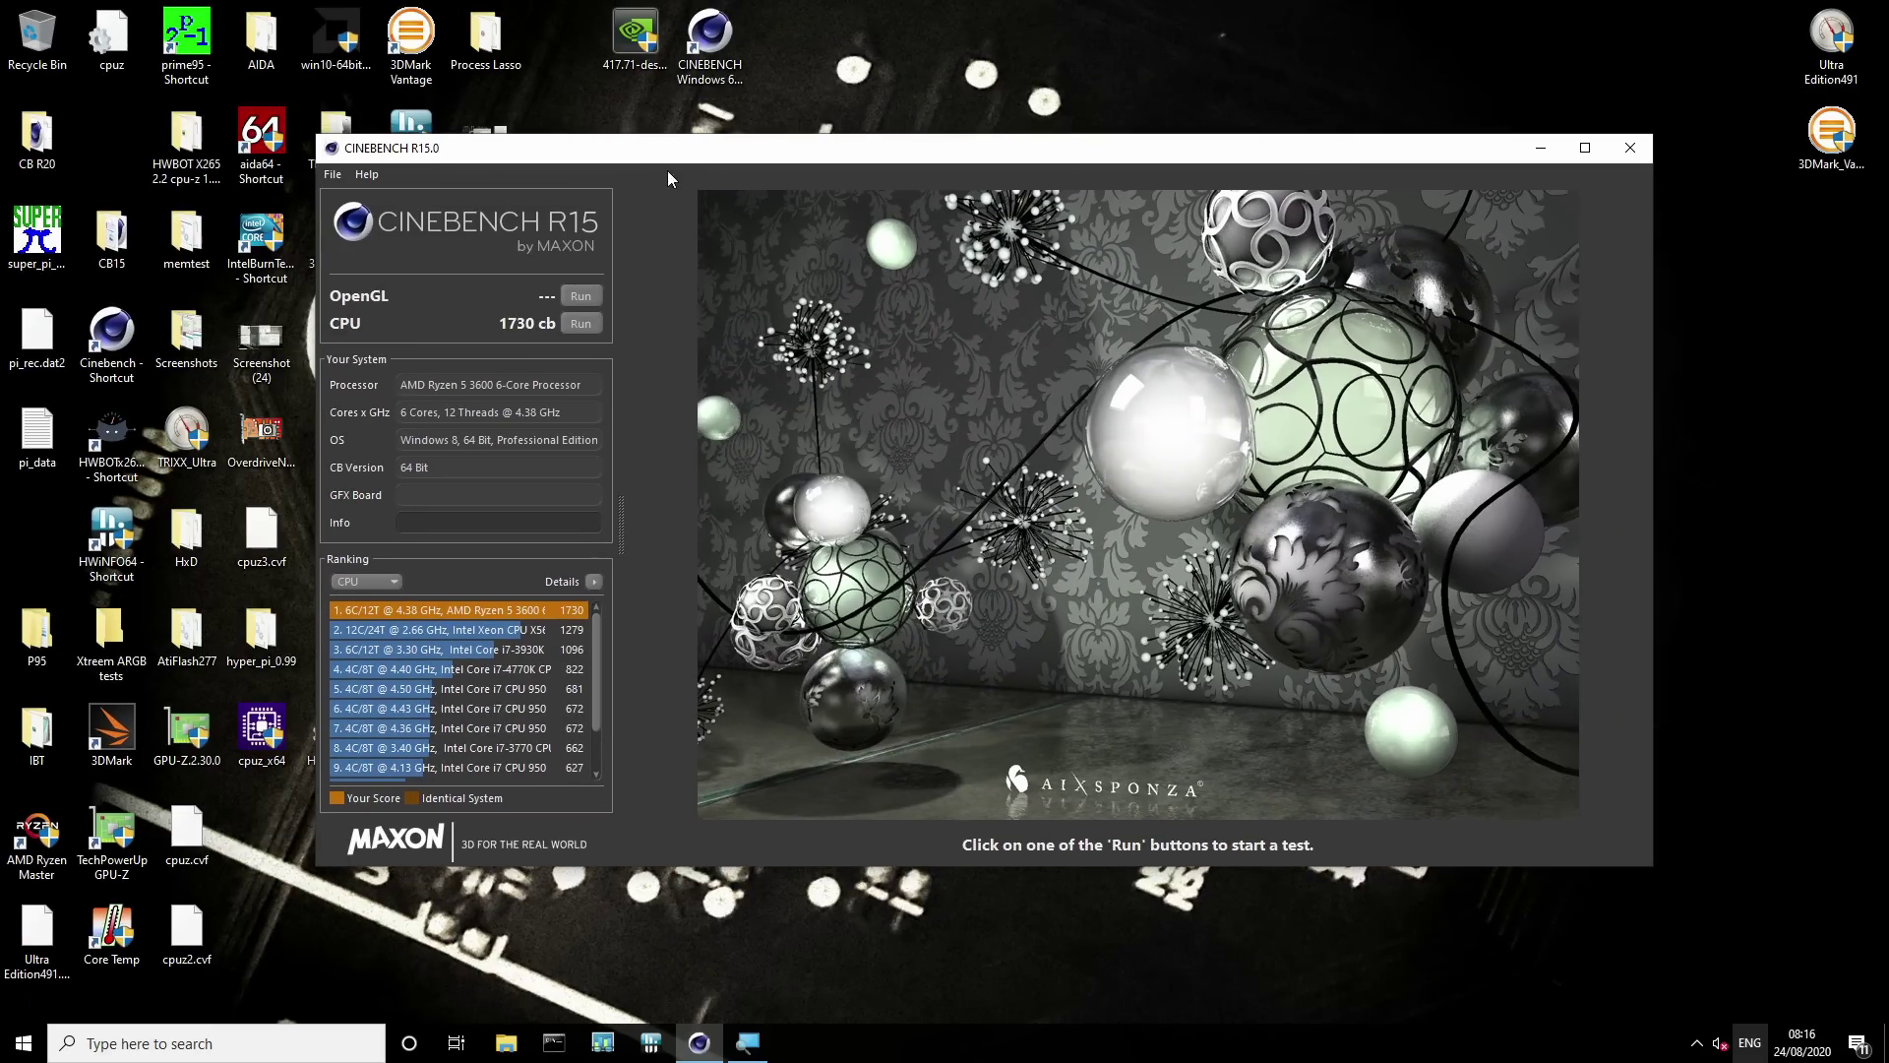
Close Cinebench without saving its score and restart Windows from the Start menu
left_click(1630, 157)
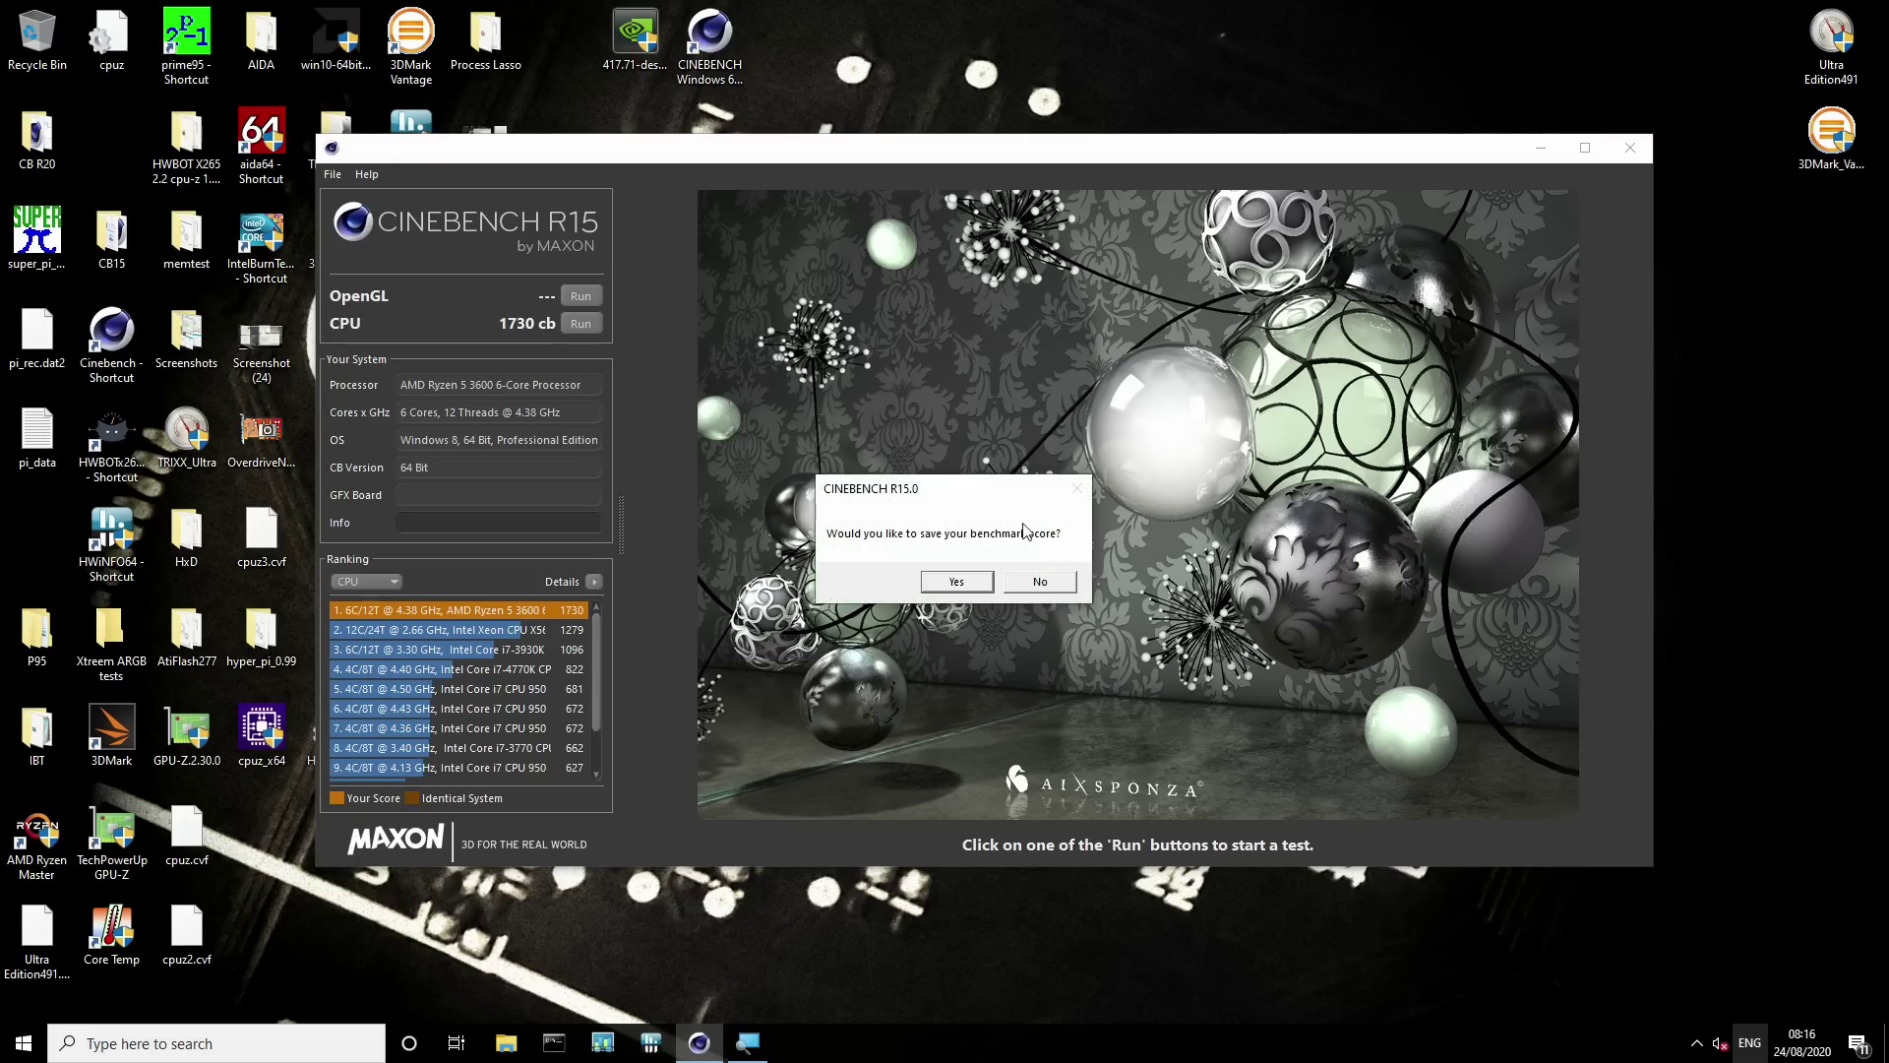
left_click(1037, 582)
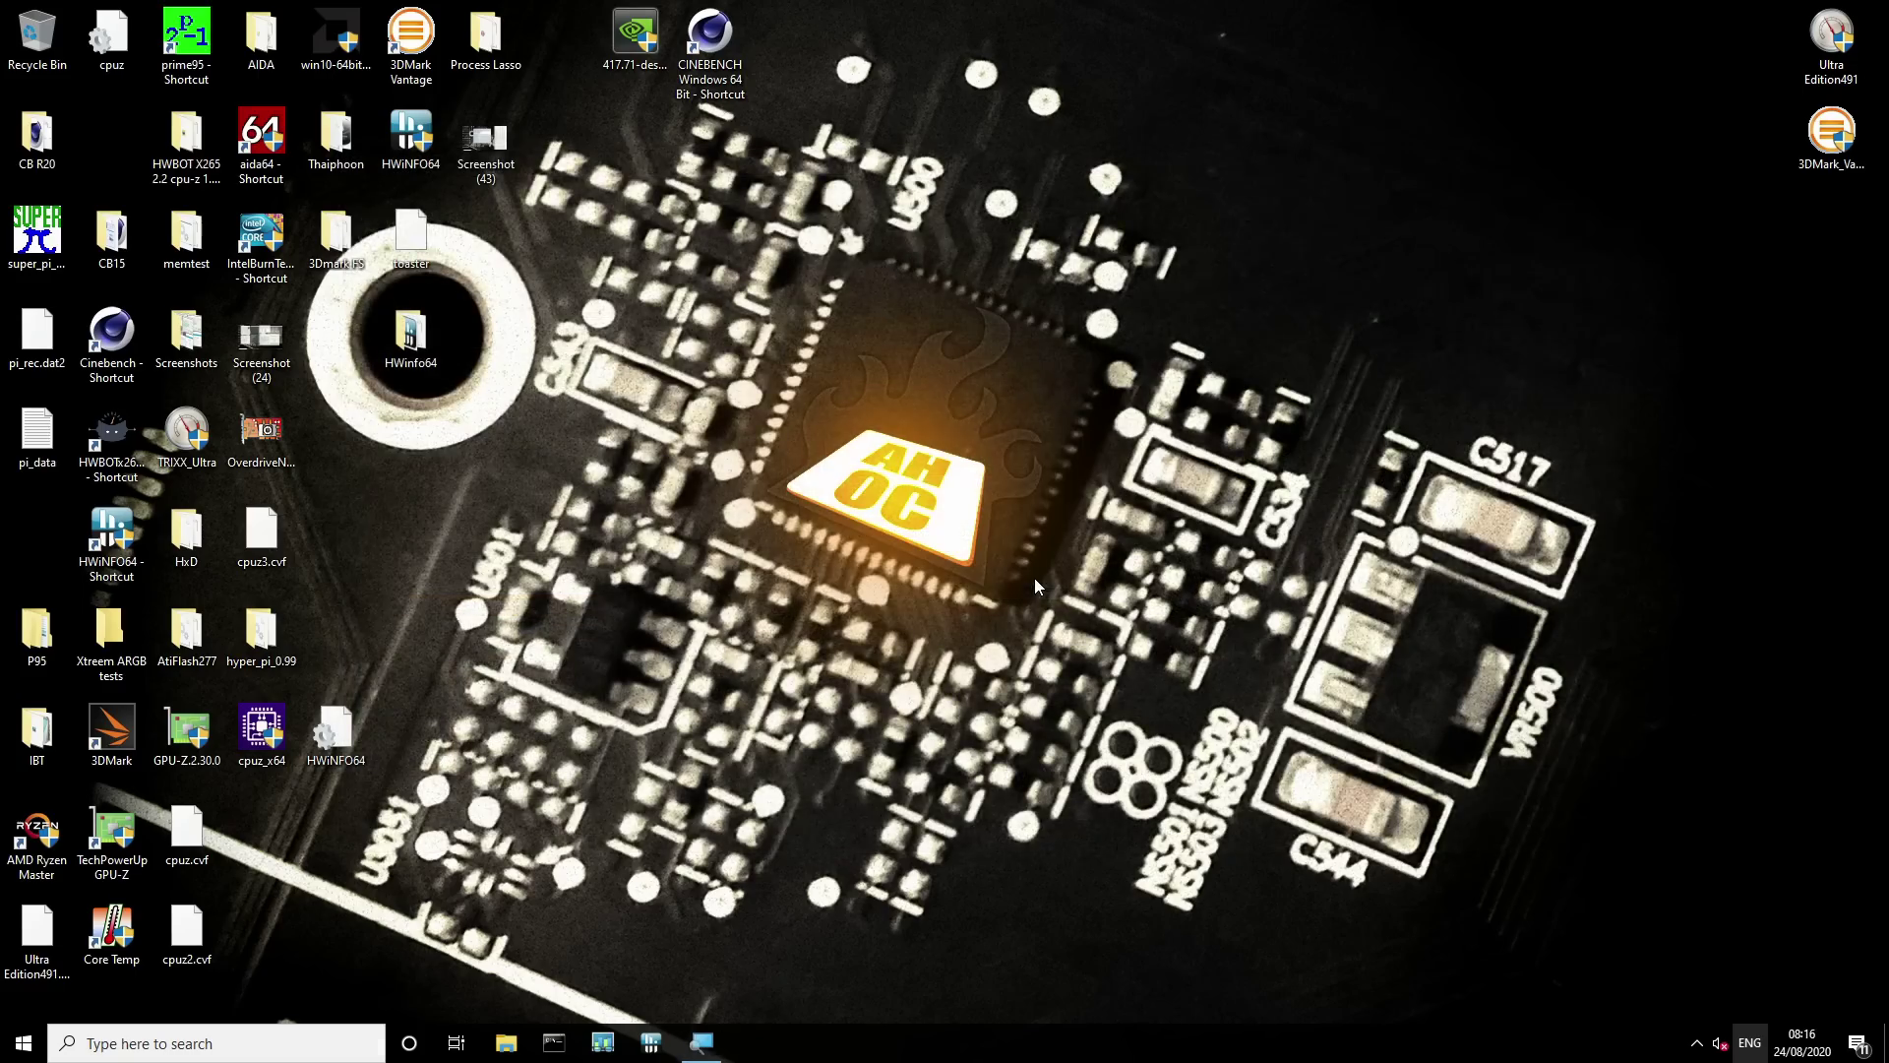
left_click(24, 1042)
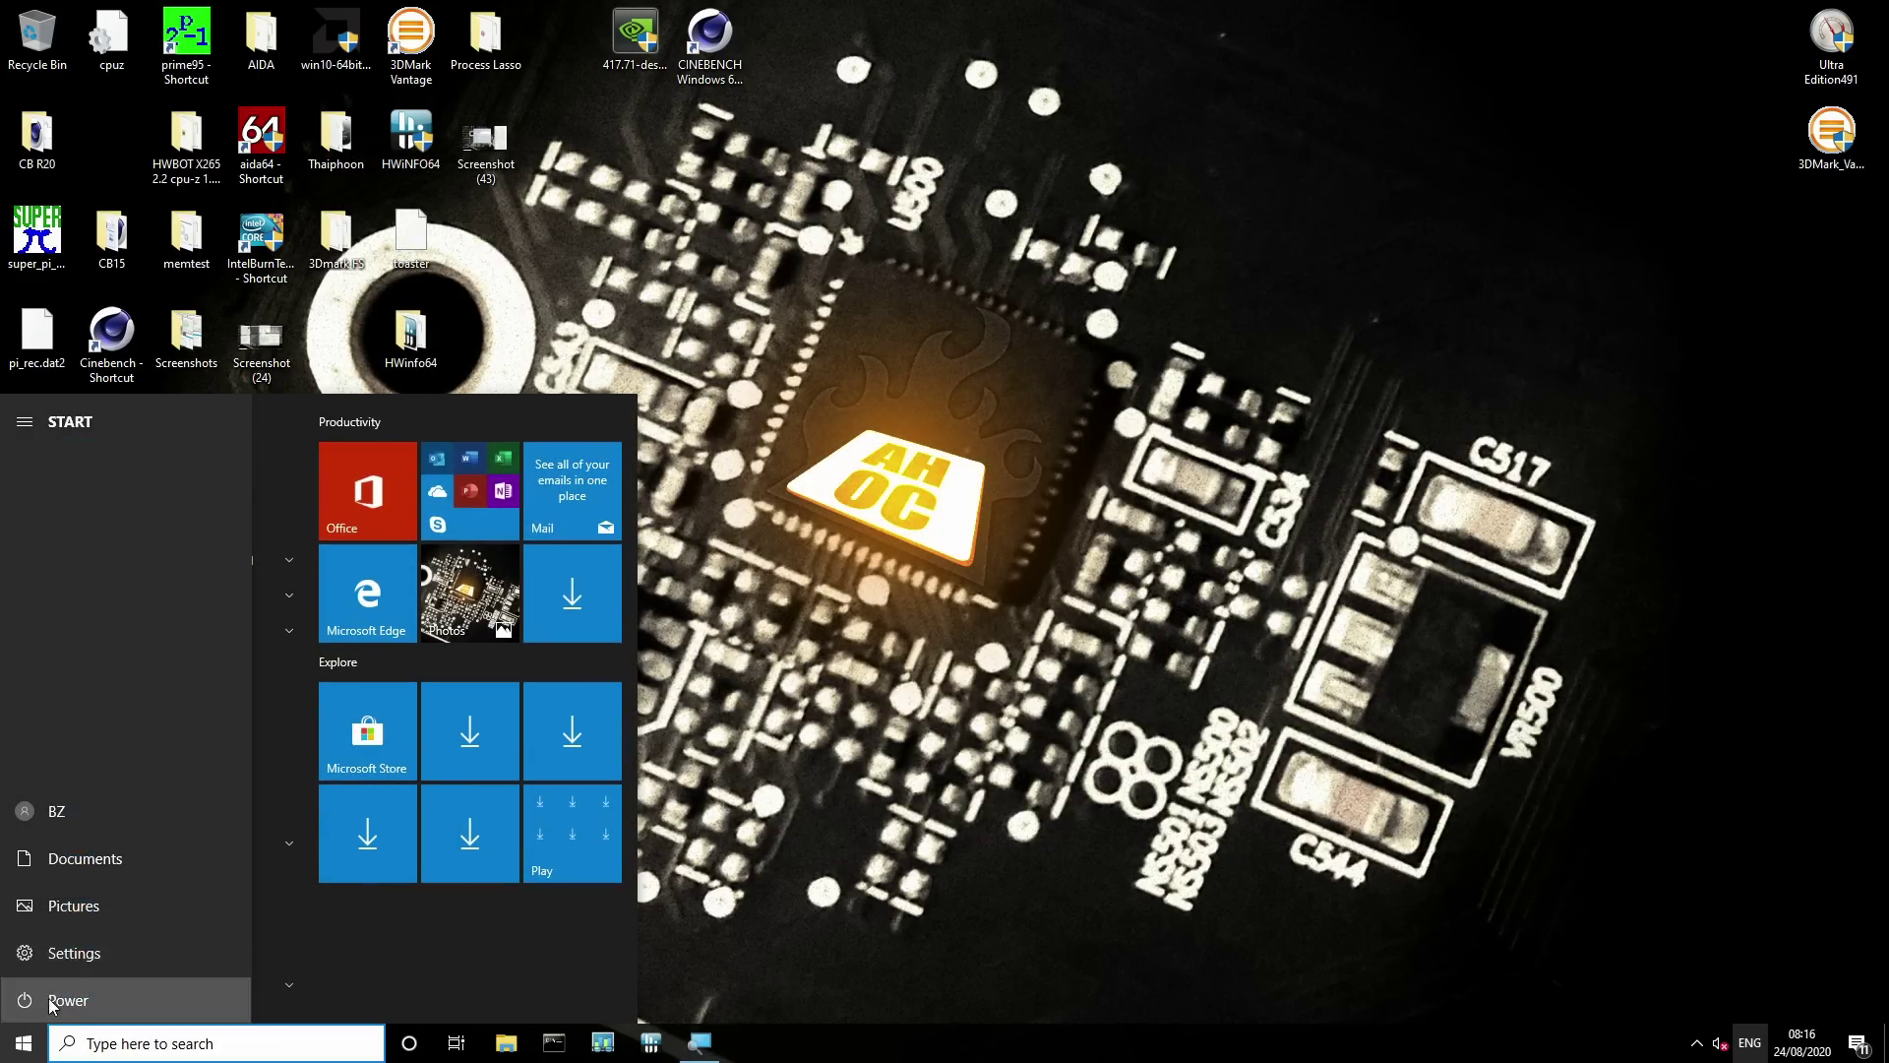
left_click(57, 1000)
left_click(67, 949)
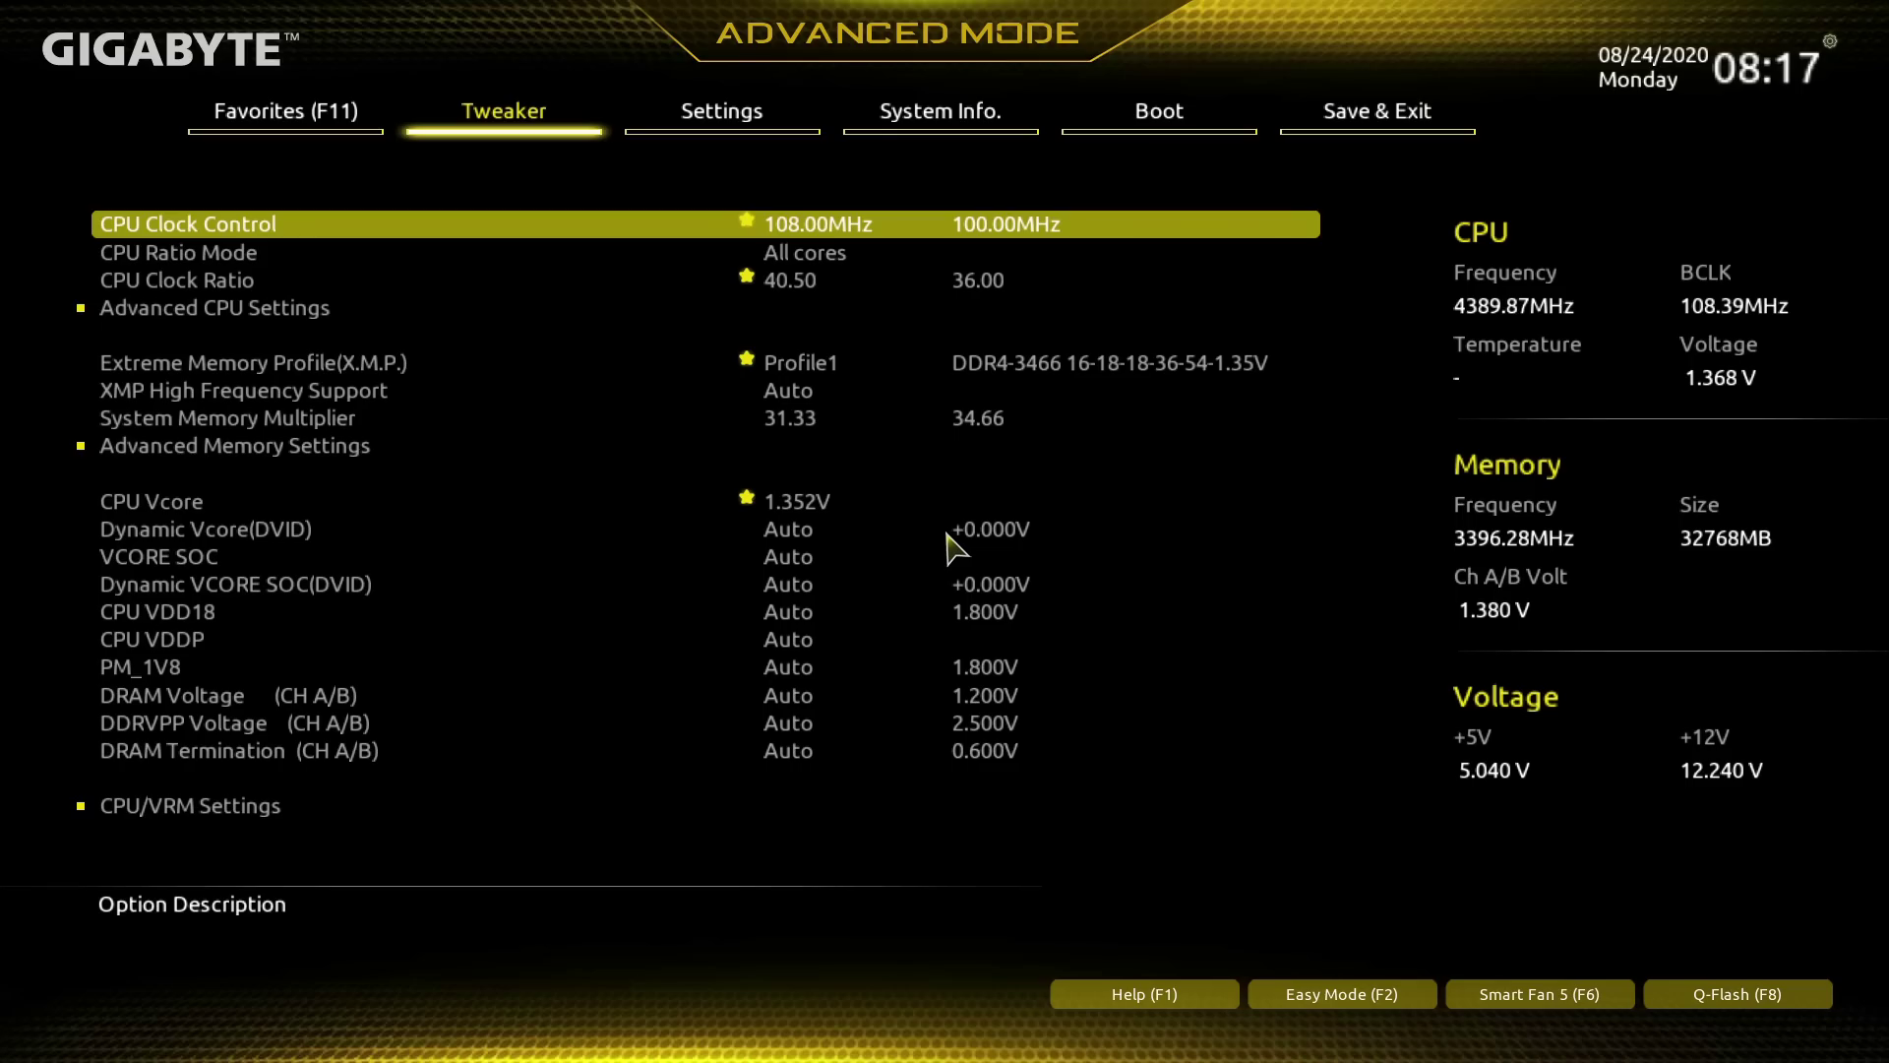
Check the Tweaker tab's 108.00 MHz CPU Clock Control and 40.50 CPU Clock Ratio
key("Down")
key("Down")
key("Up")
key("Up")
key("Down")
key("Down")
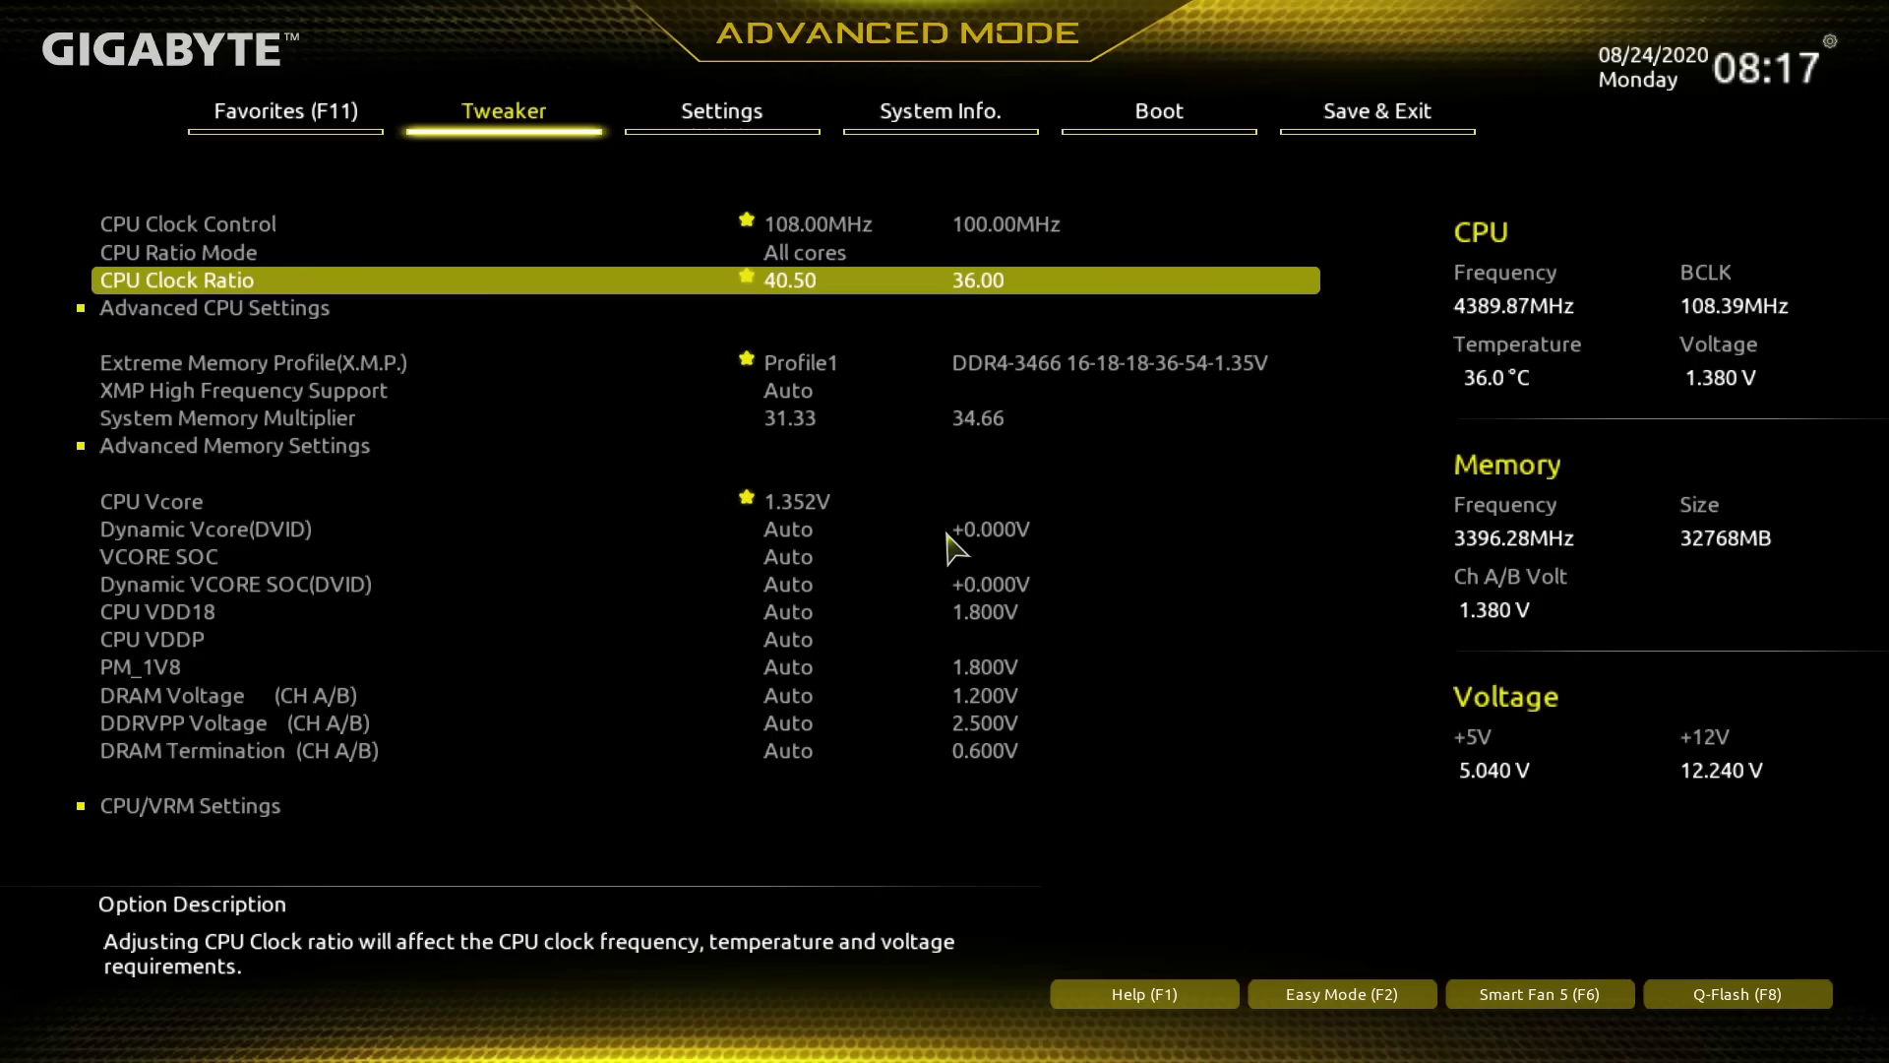
Open Settings > AMD CBS and look through CPU Common Options
key("Right")
key("Down")
key("Down")
key("Down")
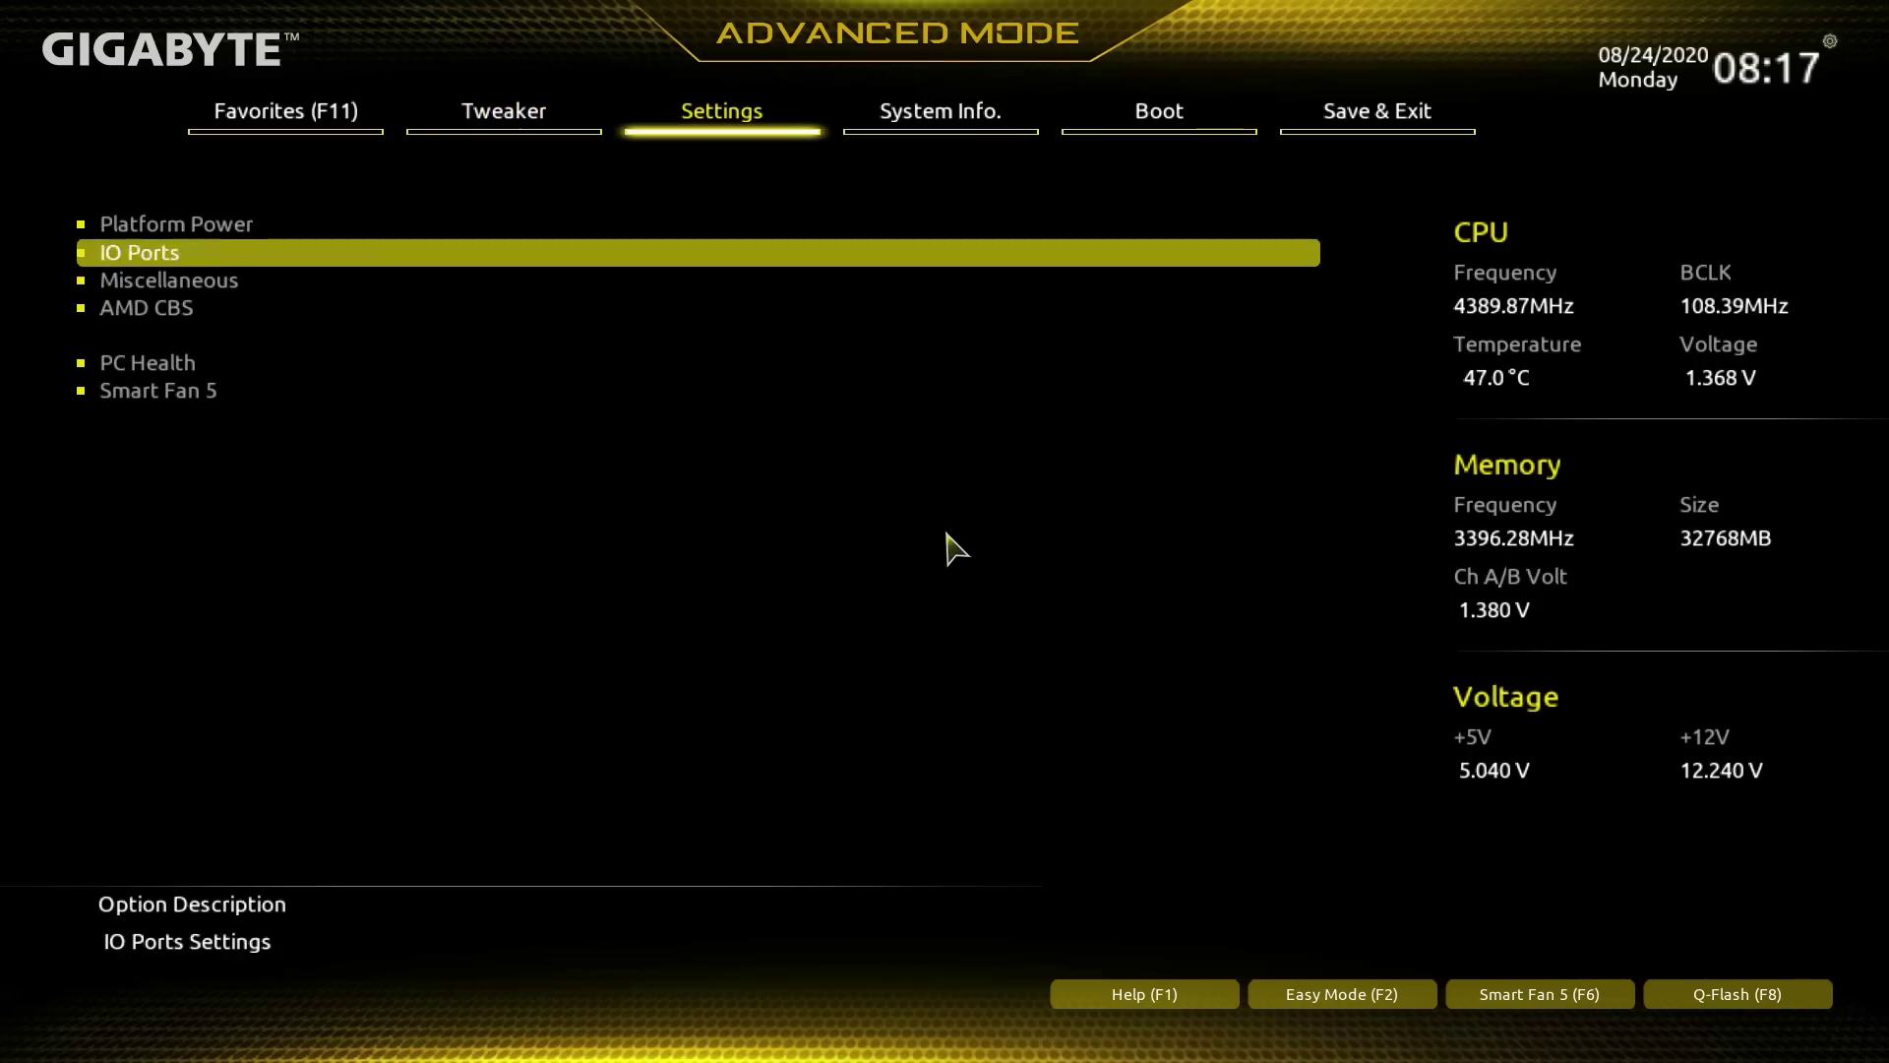
key("Return")
key("Down")
key("Down")
key("Up")
key("Up")
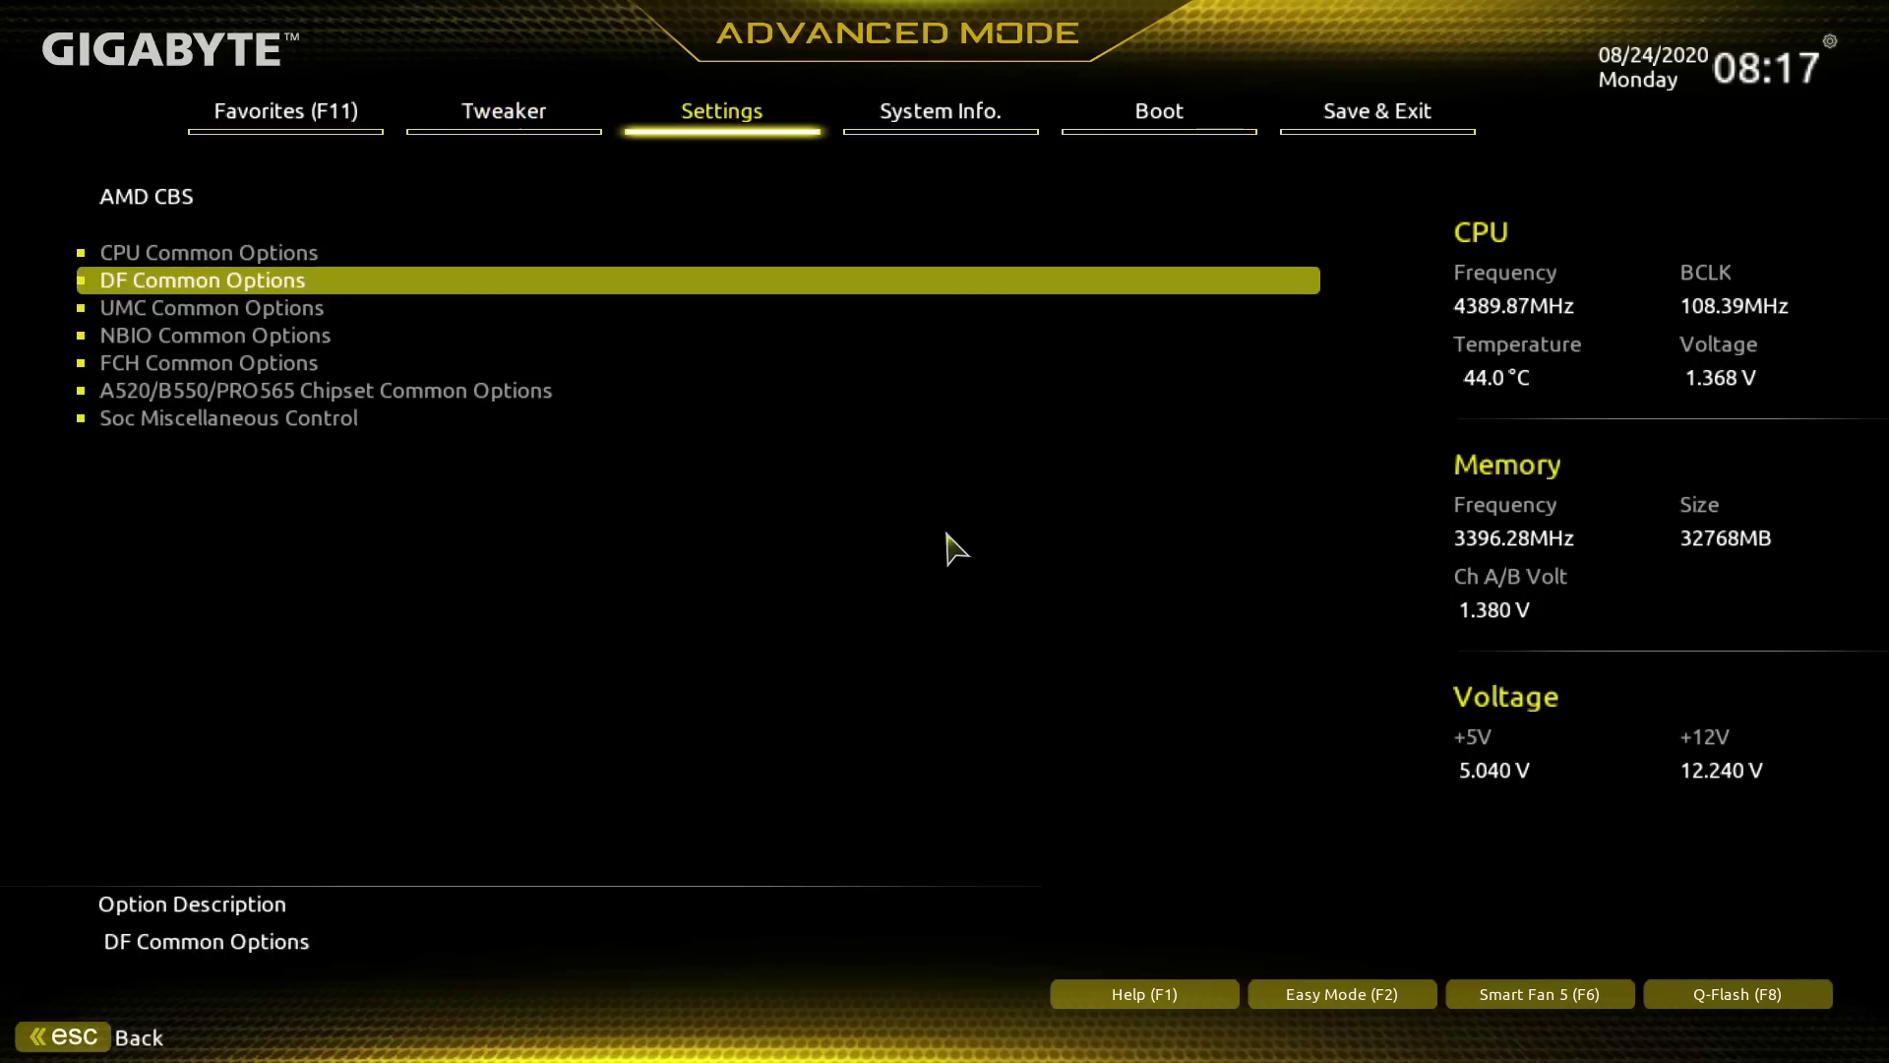
key("Return")
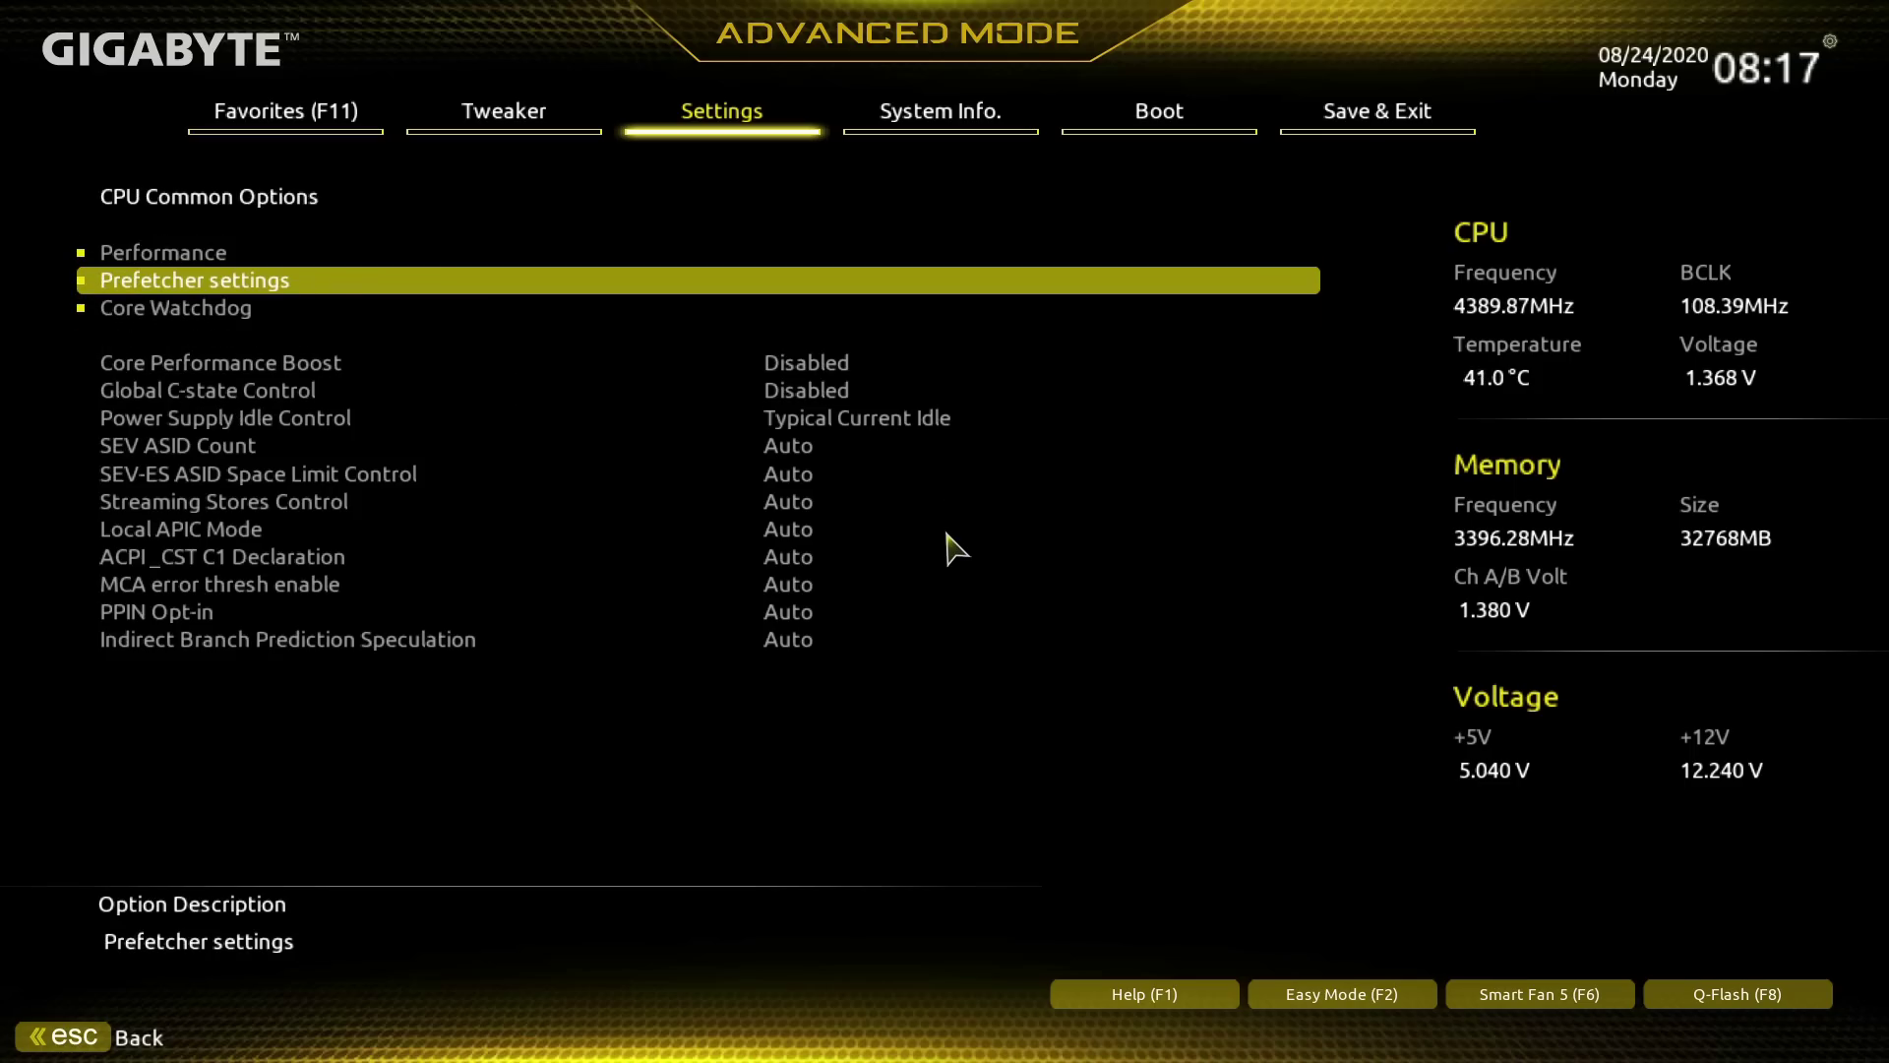
key("Escape")
Browse the DF Common Options and UMC Common Options under AMD CBS
key("Down")
key("Return")
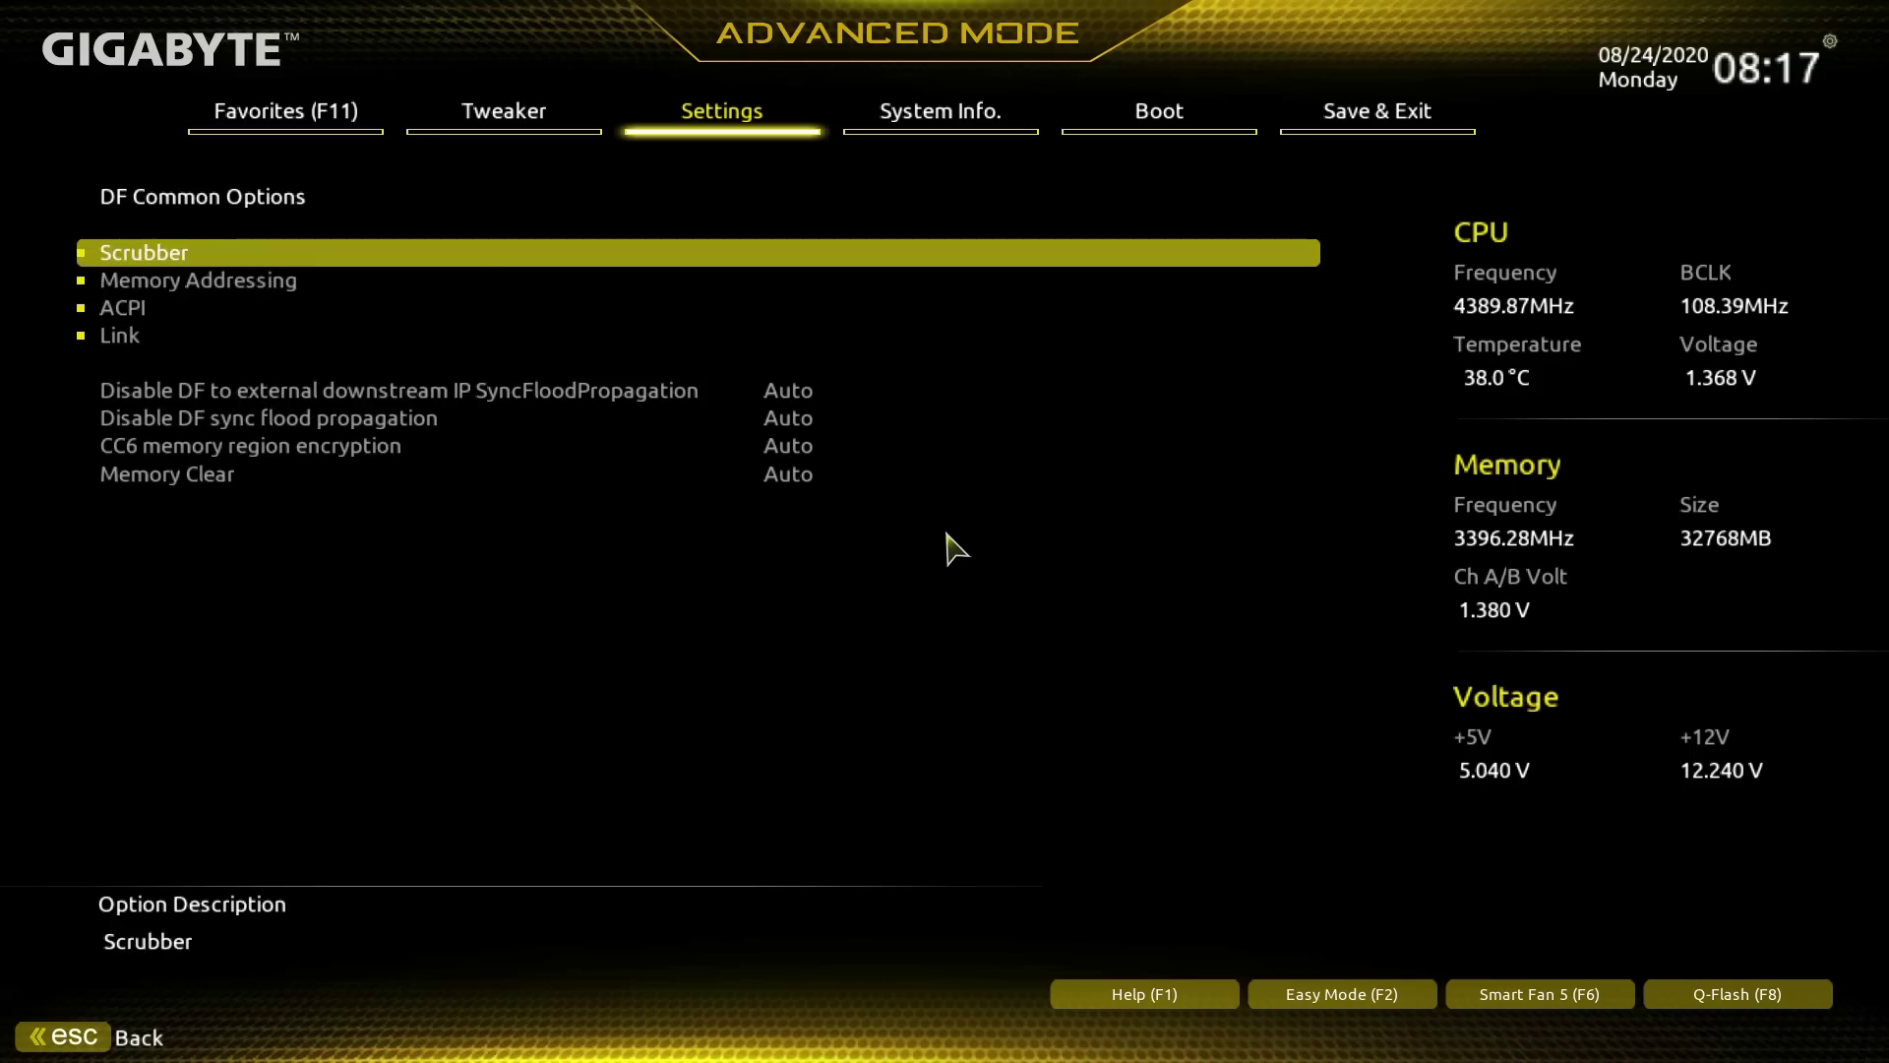
key("Down")
key("Down")
key("Escape")
key("Down")
key("Return")
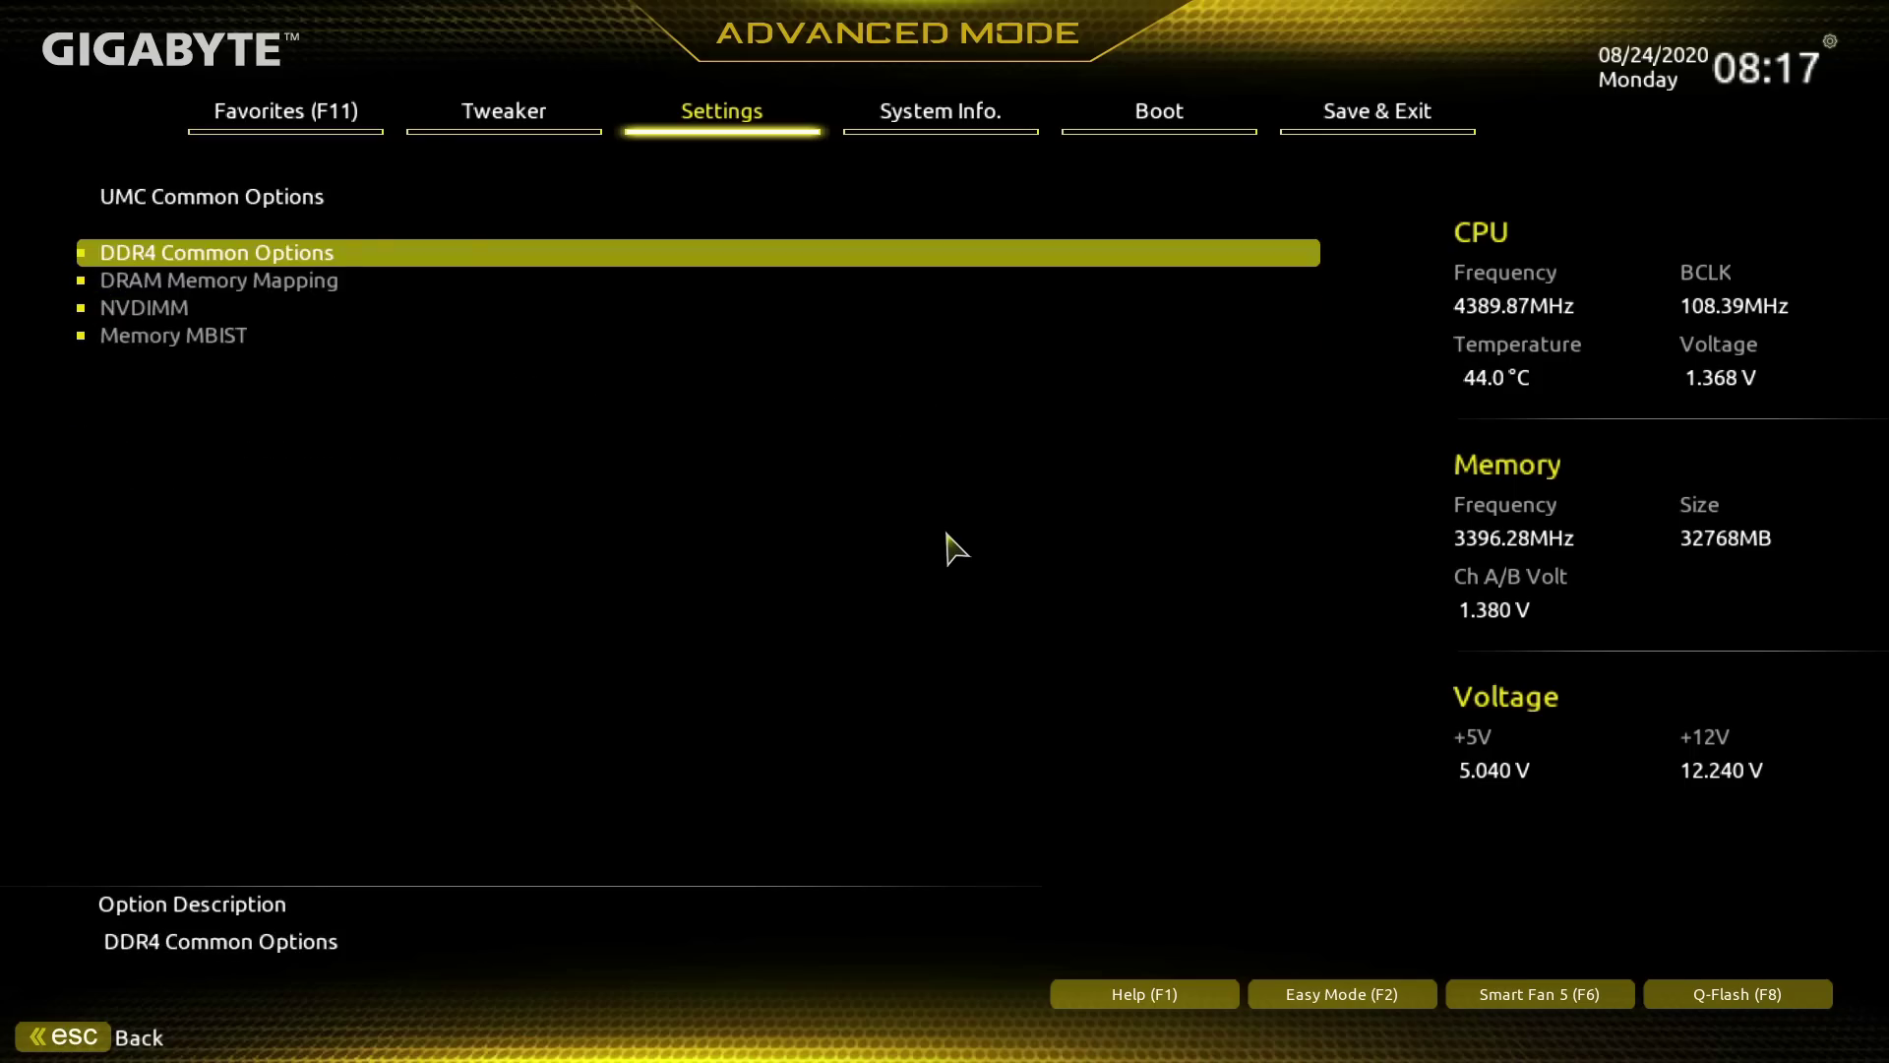
key("Escape")
Accept NBIO XFR Enhancement and view Precision Boost Overdrive: PPT 222, TDC 177, EDC 177
key("Down")
key("Return")
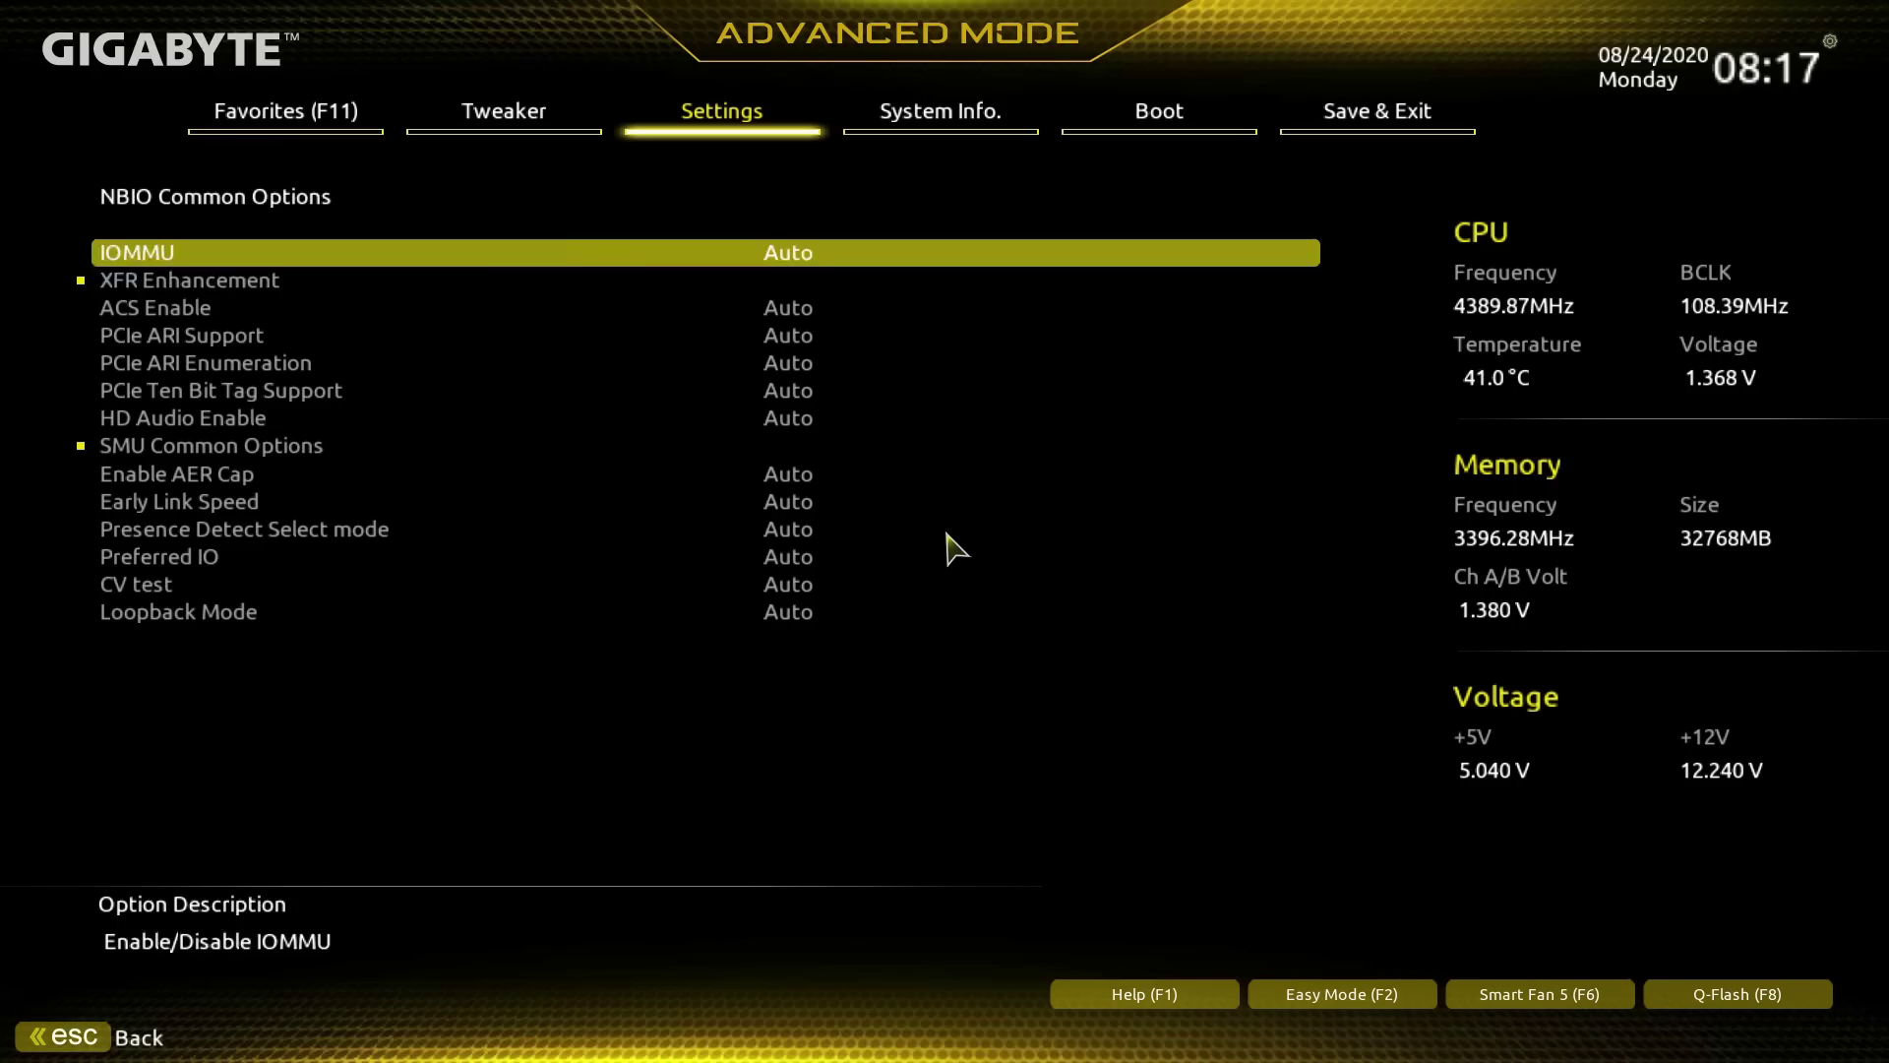
key("Down")
key("Return")
key("Down")
key("Return")
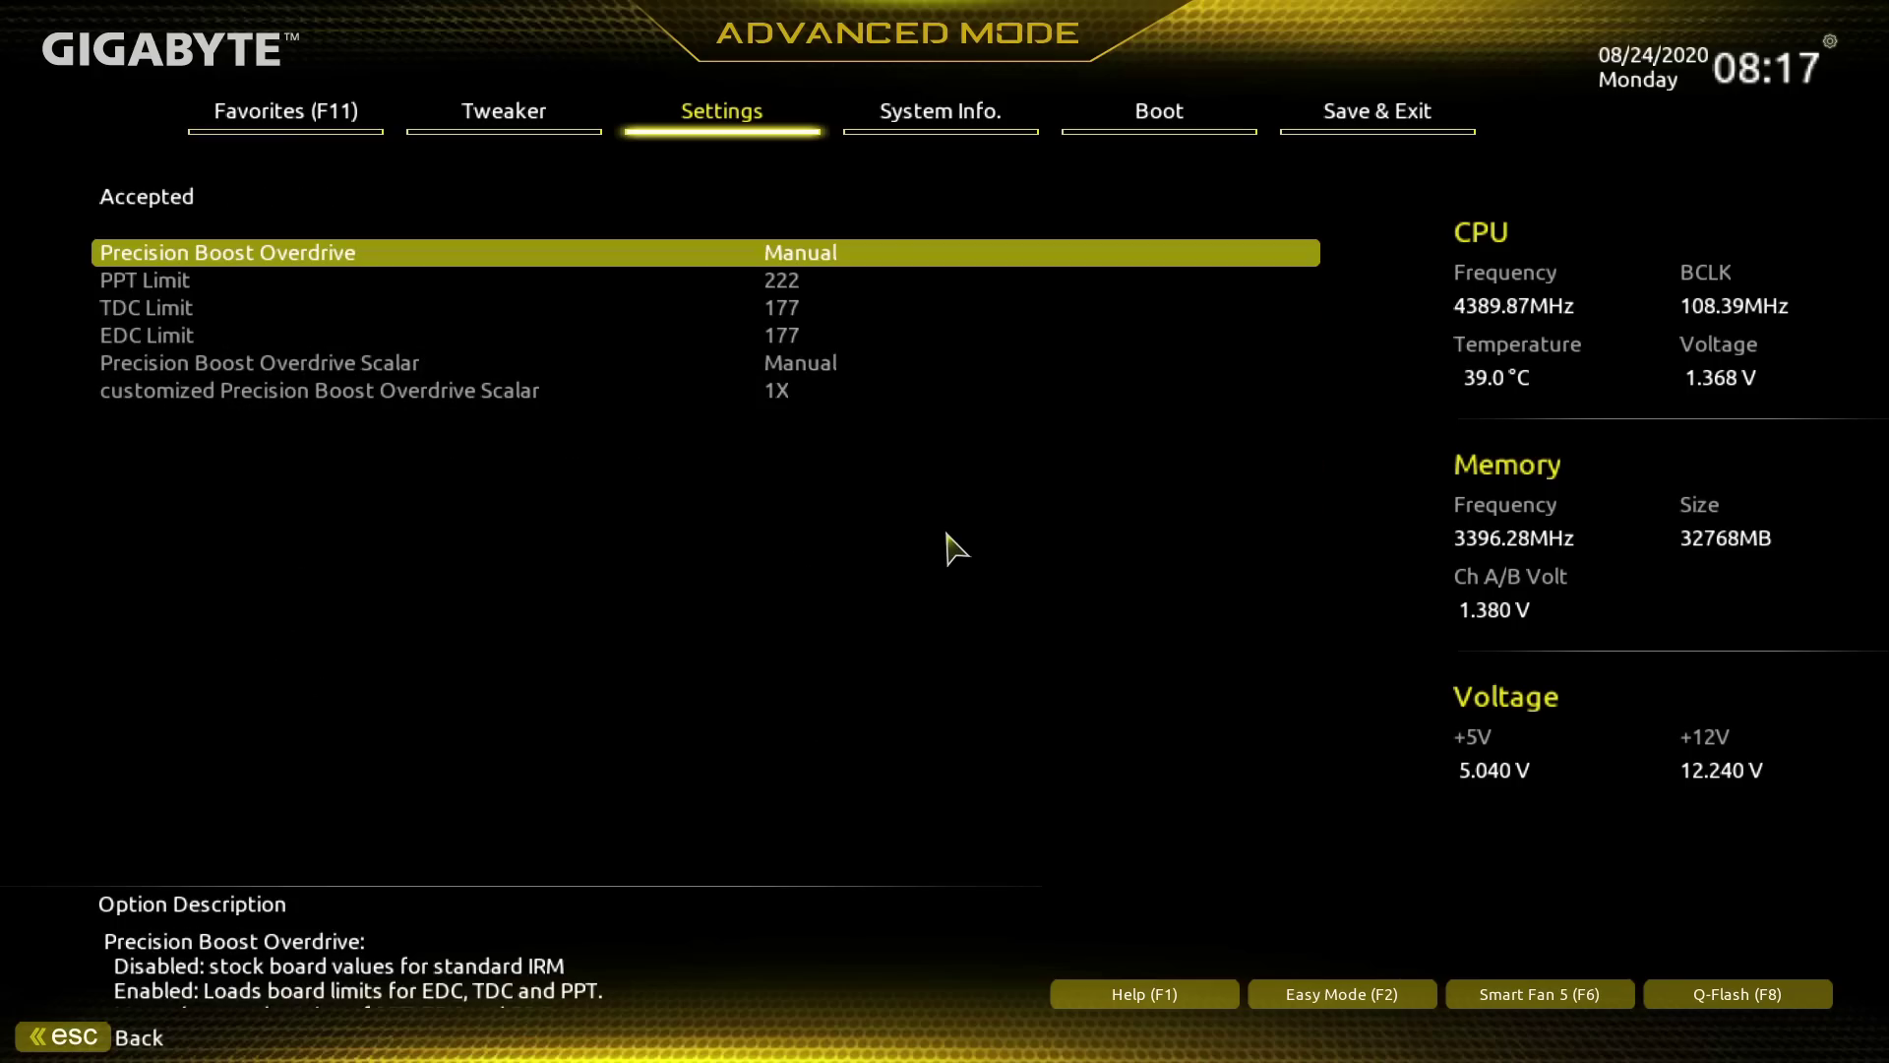
key("Down")
key("Down")
key("Up")
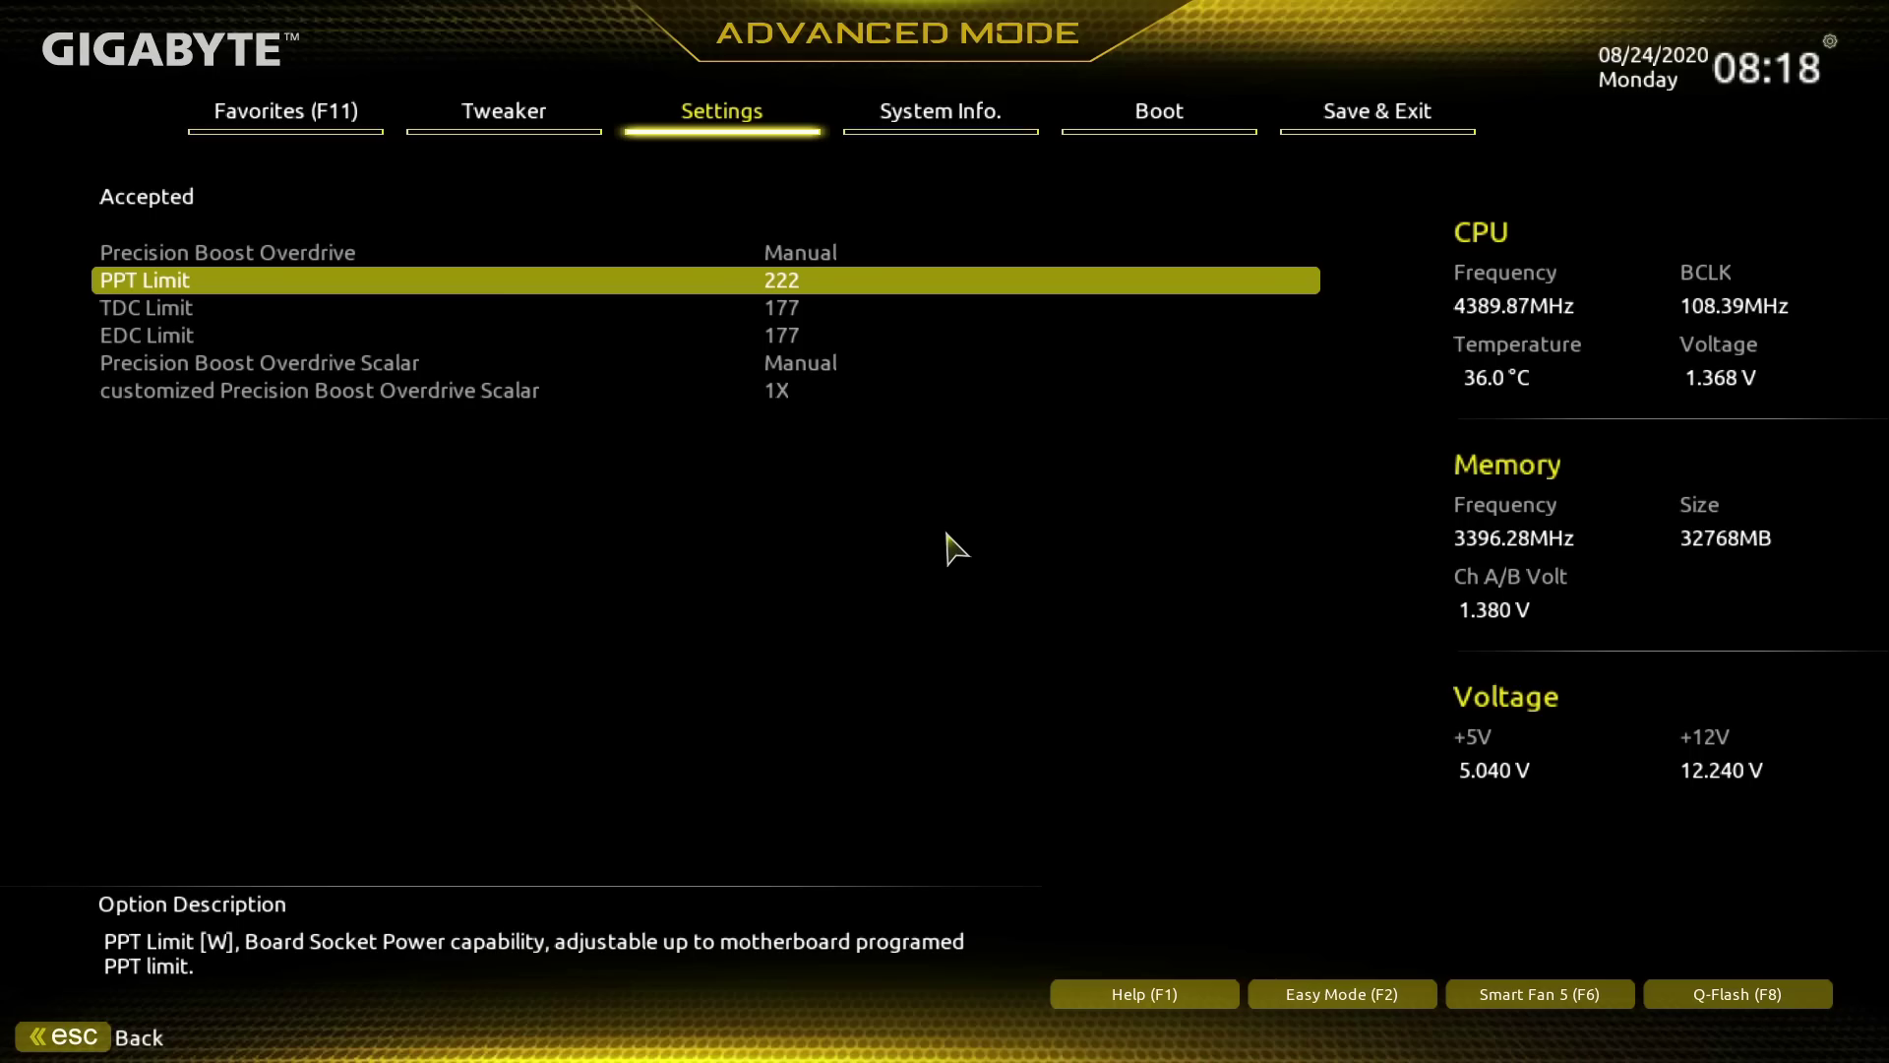
Back out to the Tweaker tab and enter CPU/VRM Settings, where Vcore Loadline Calibration is Medium
key("Escape")
key("Escape")
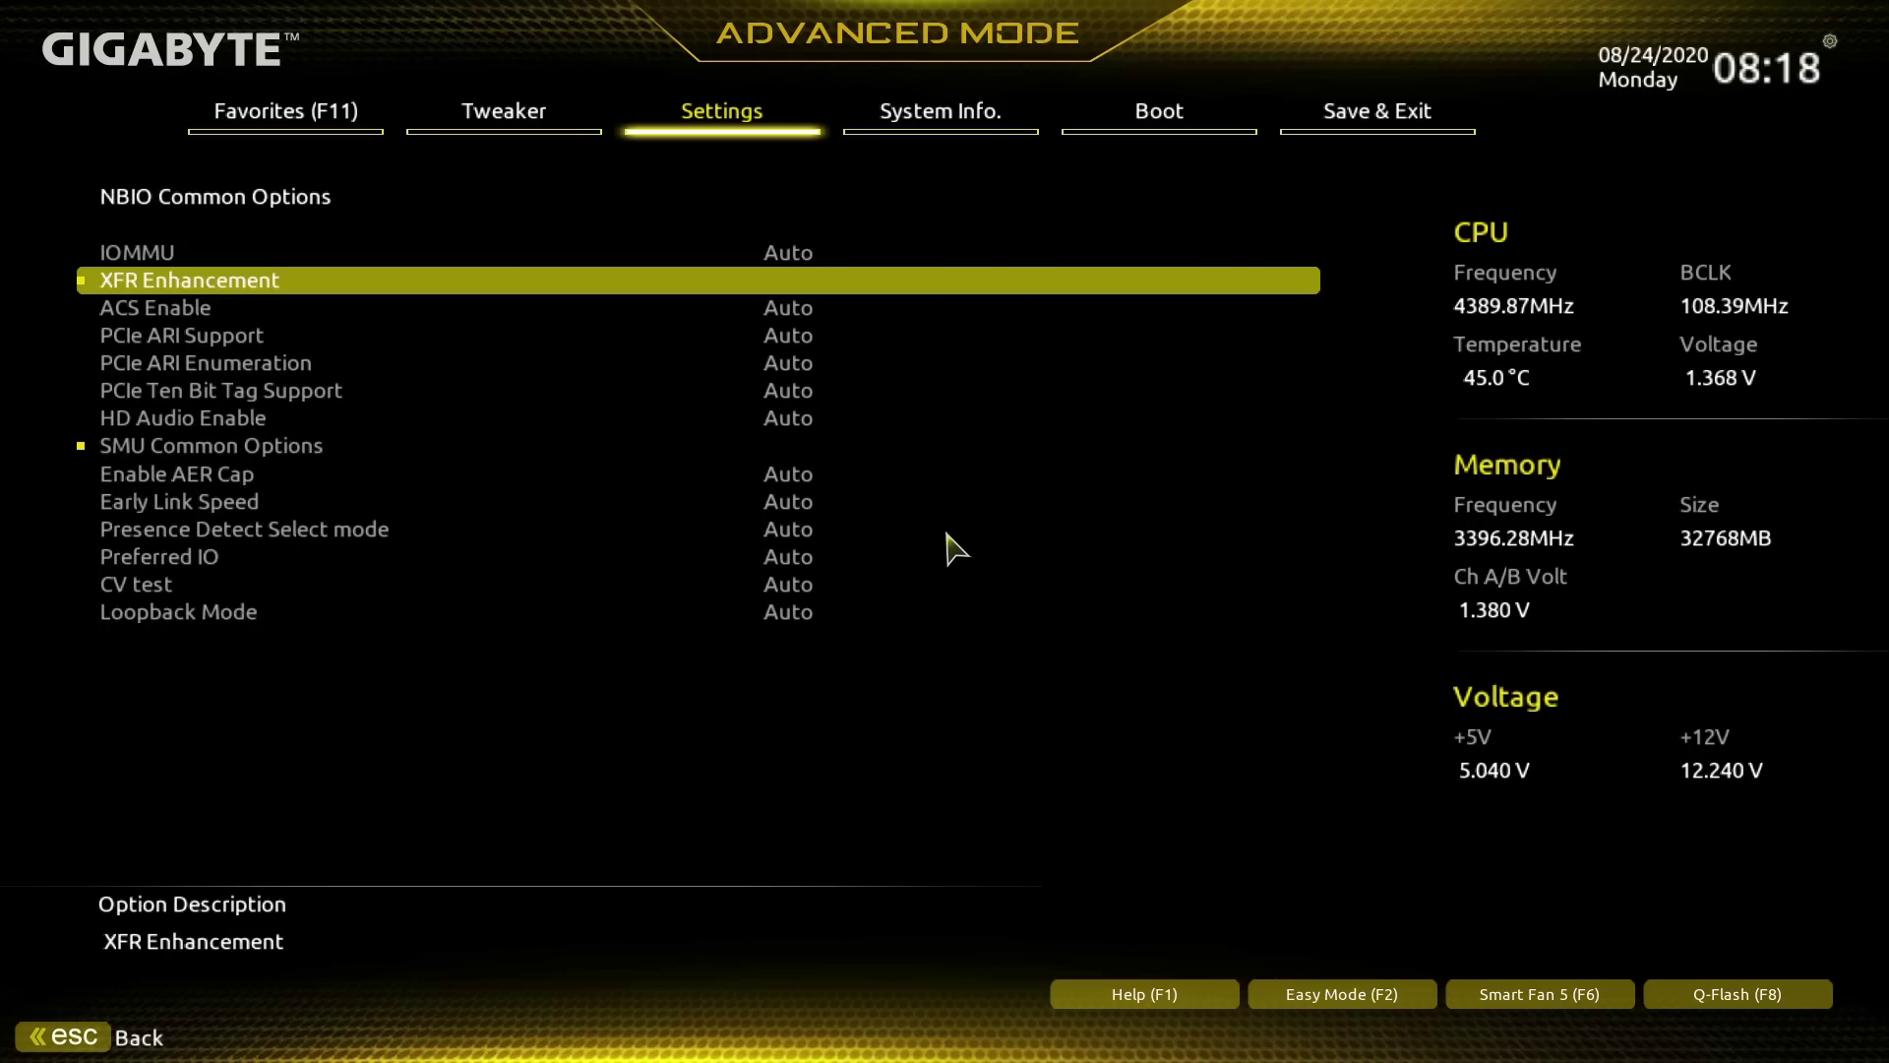
key("Left")
key("Down")
key("Down")
key("Up")
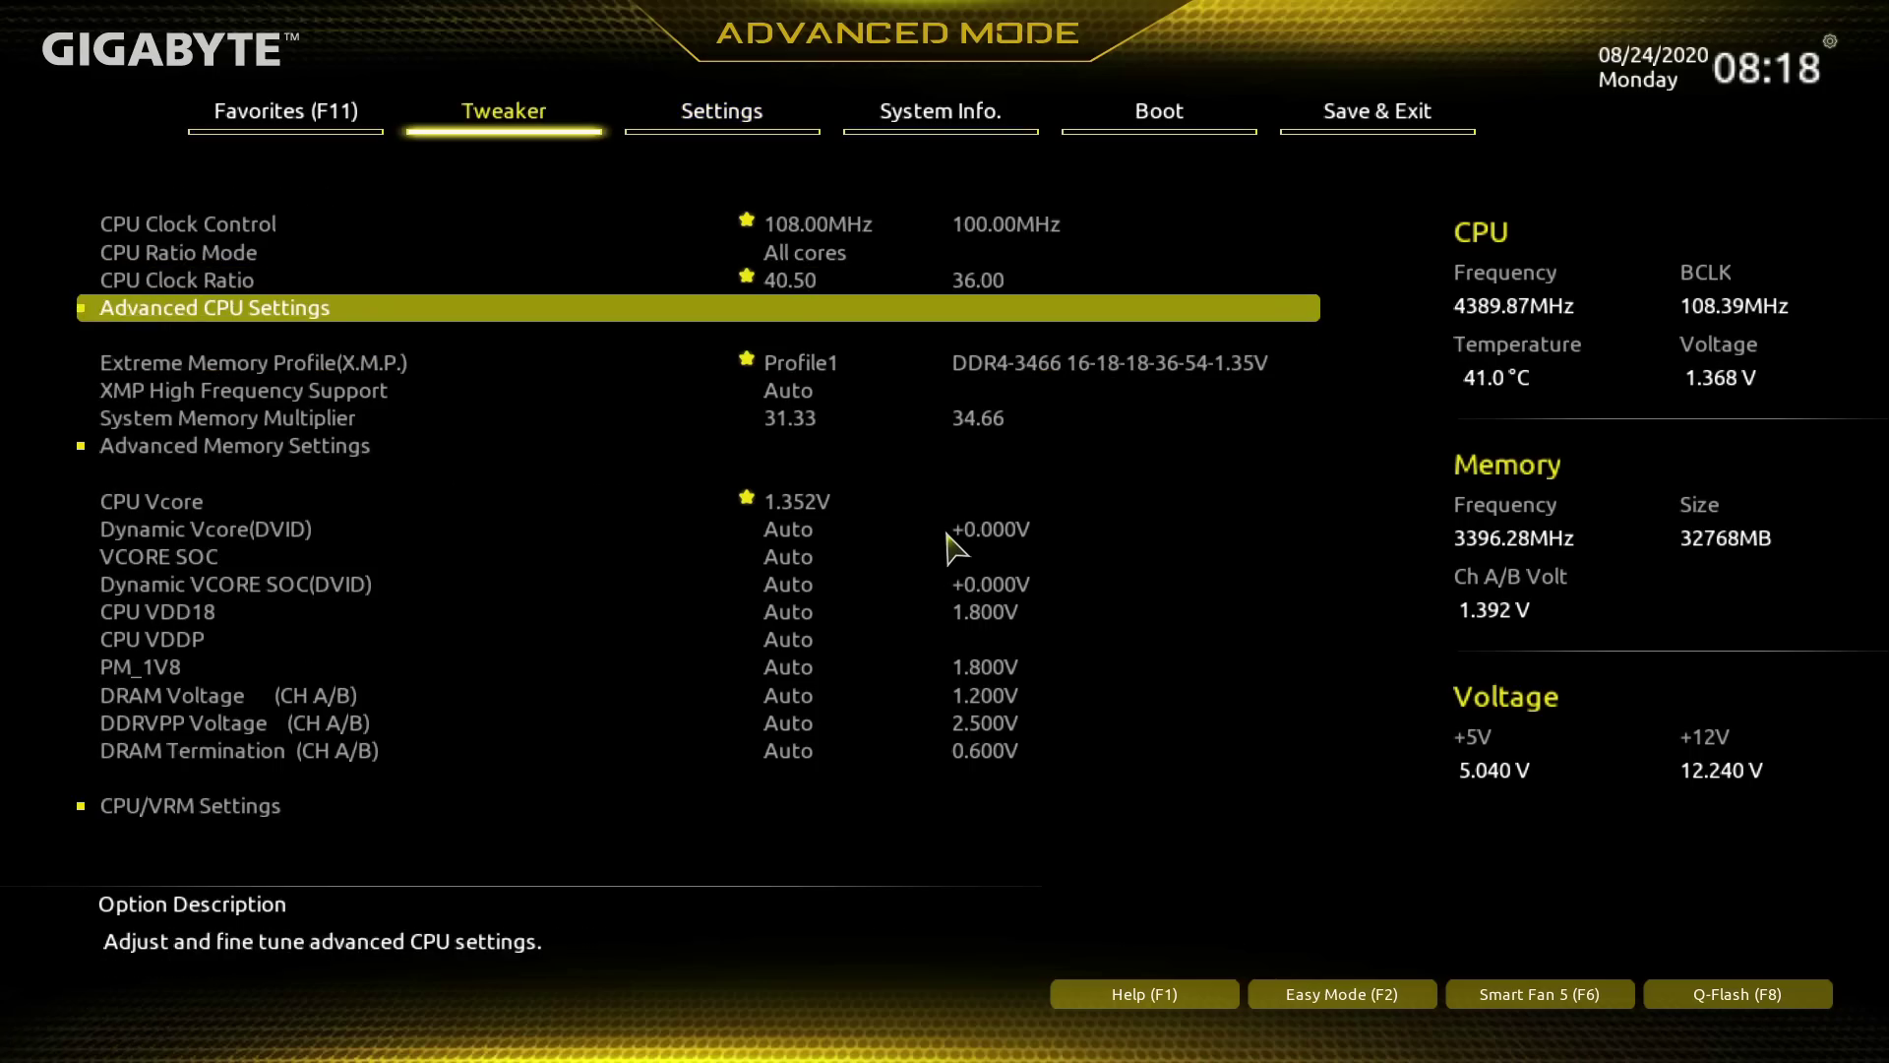
key("Up")
key("Down")
key("Down")
key("Down")
key("Down")
key("Down")
key("Down")
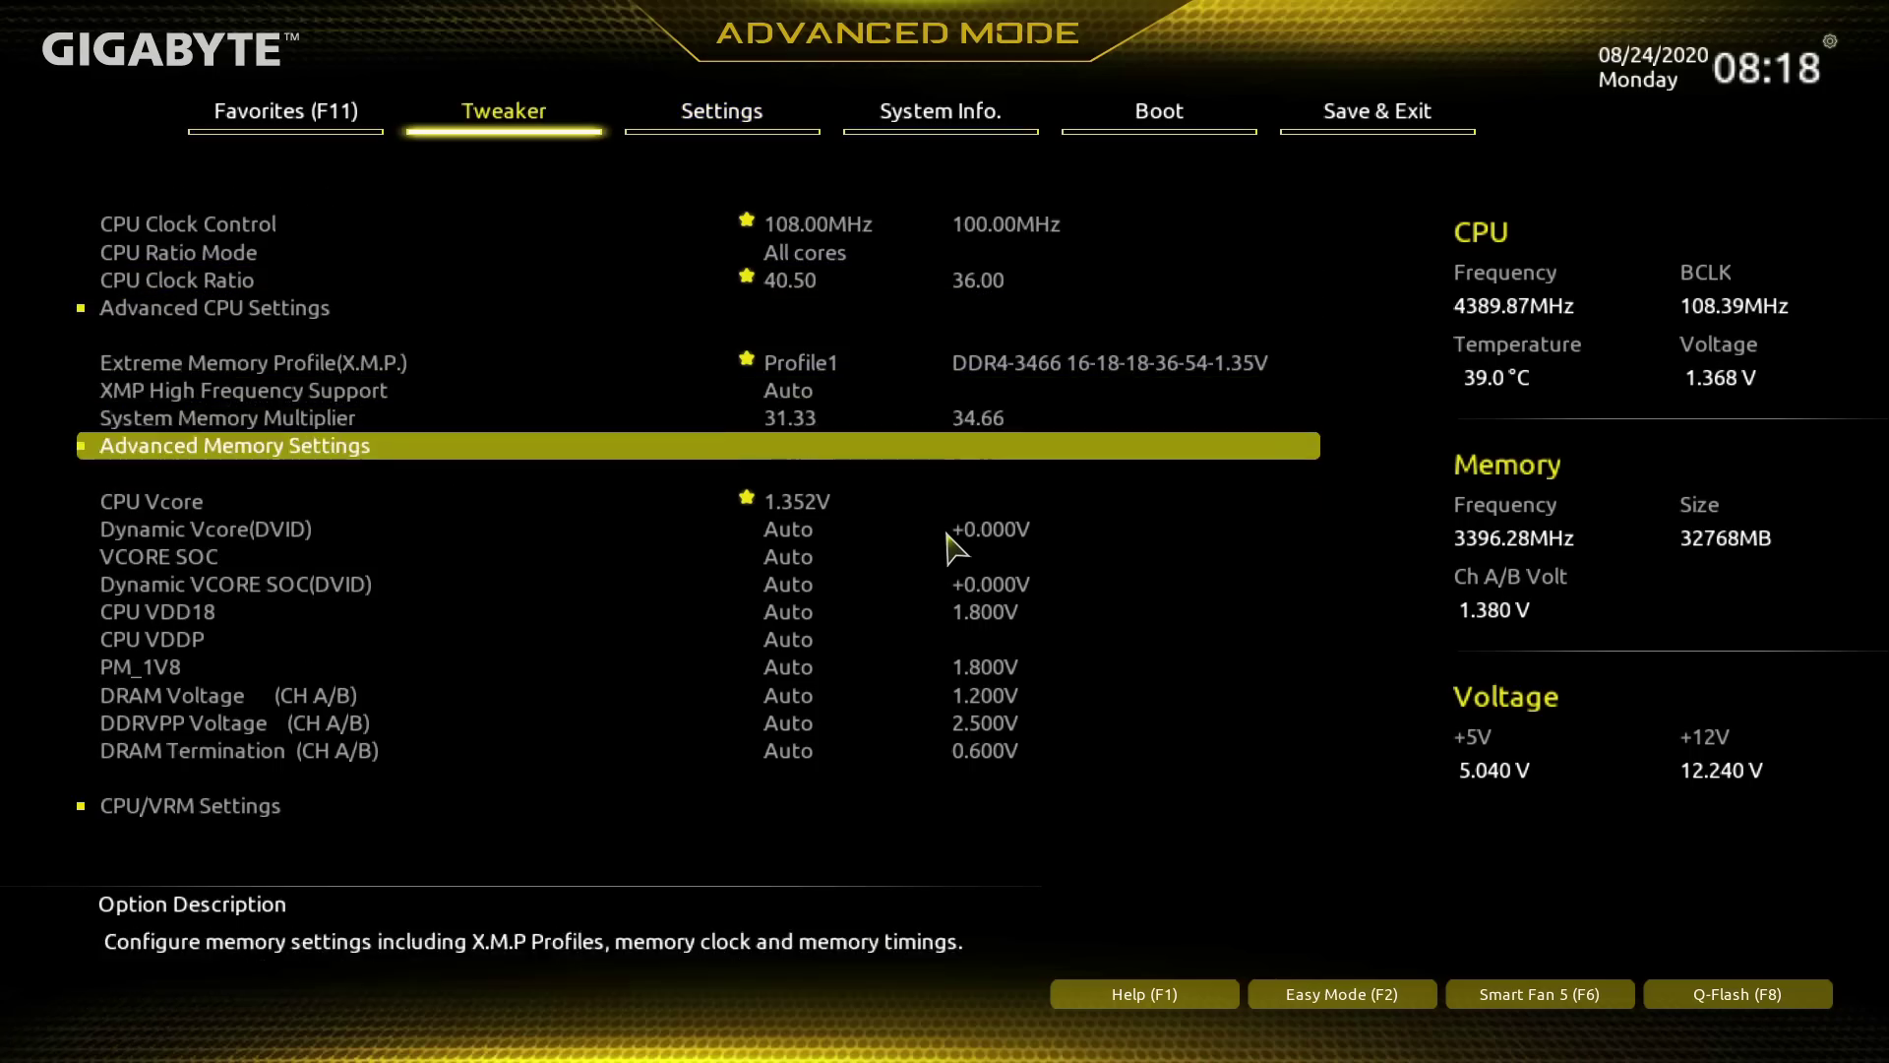
key("Page_Down")
key("Return")
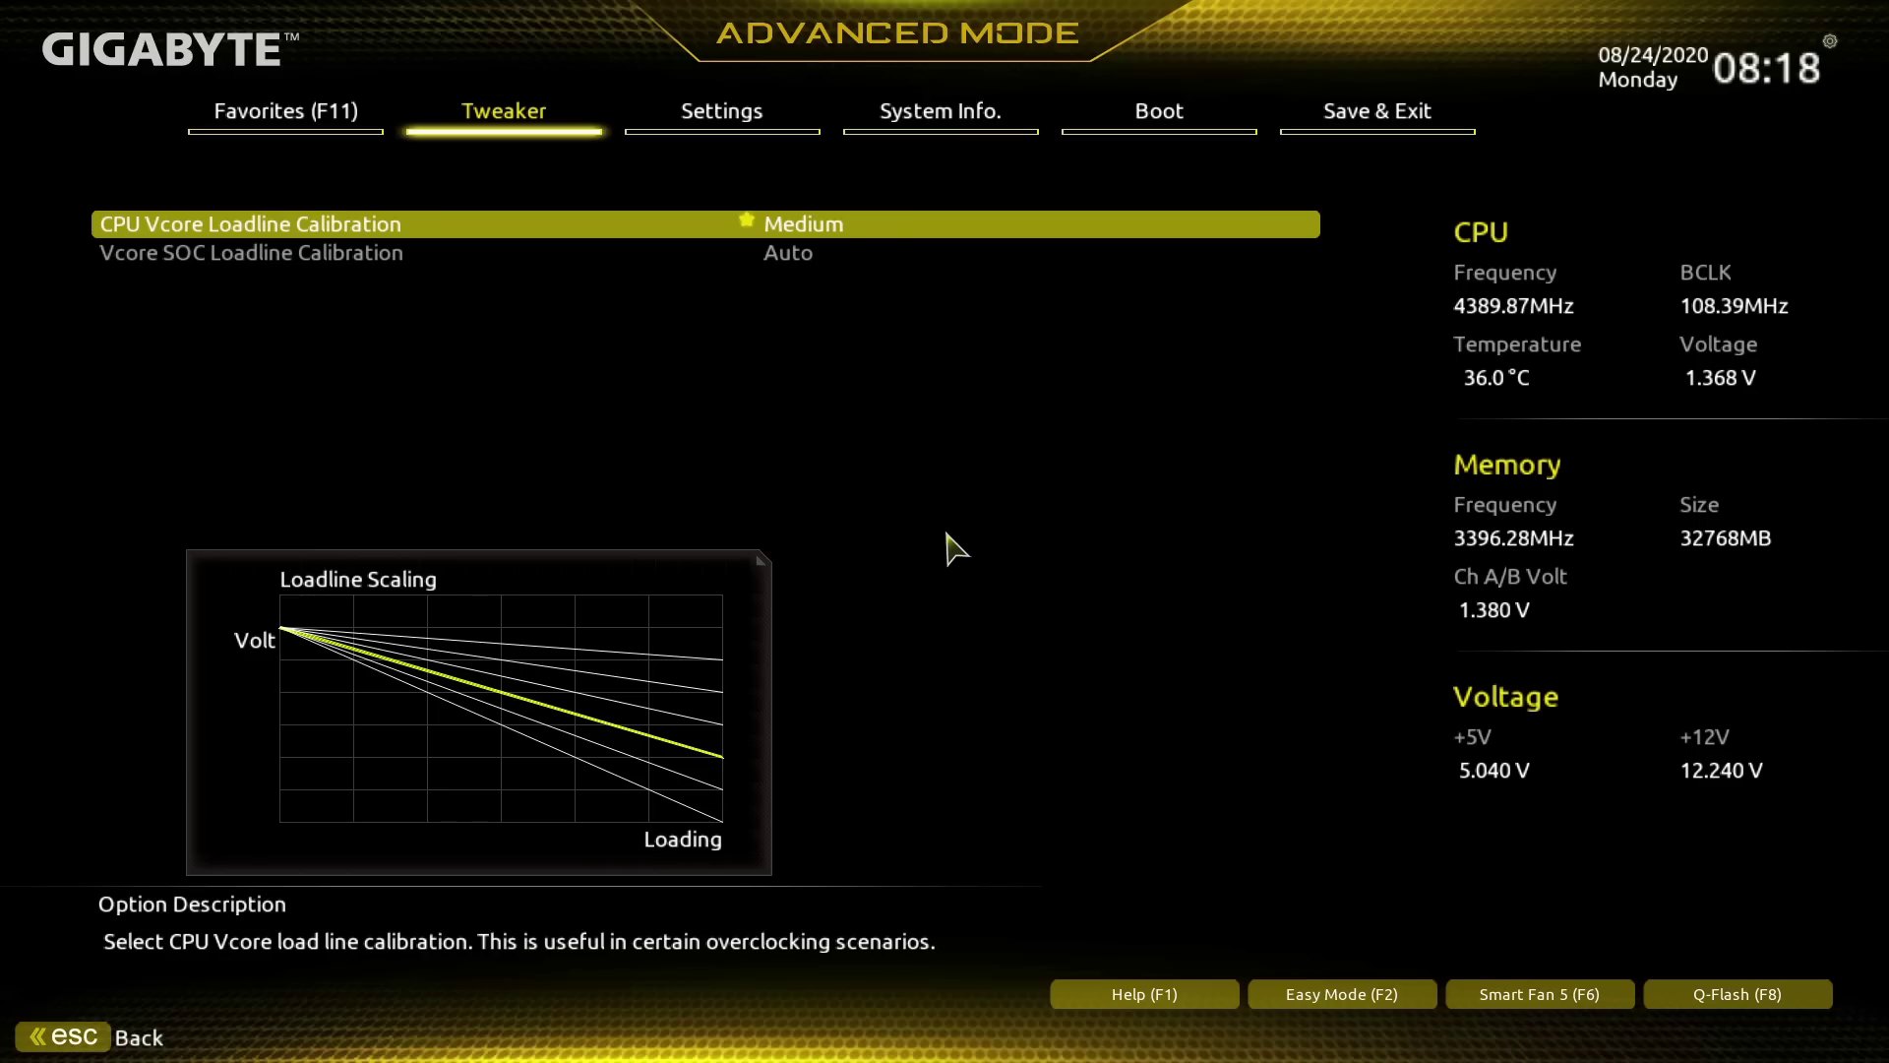
Check the CPU Vcore and Vcore SOC Loadline Calibration entries, then leave CPU/VRM Settings
key("Down")
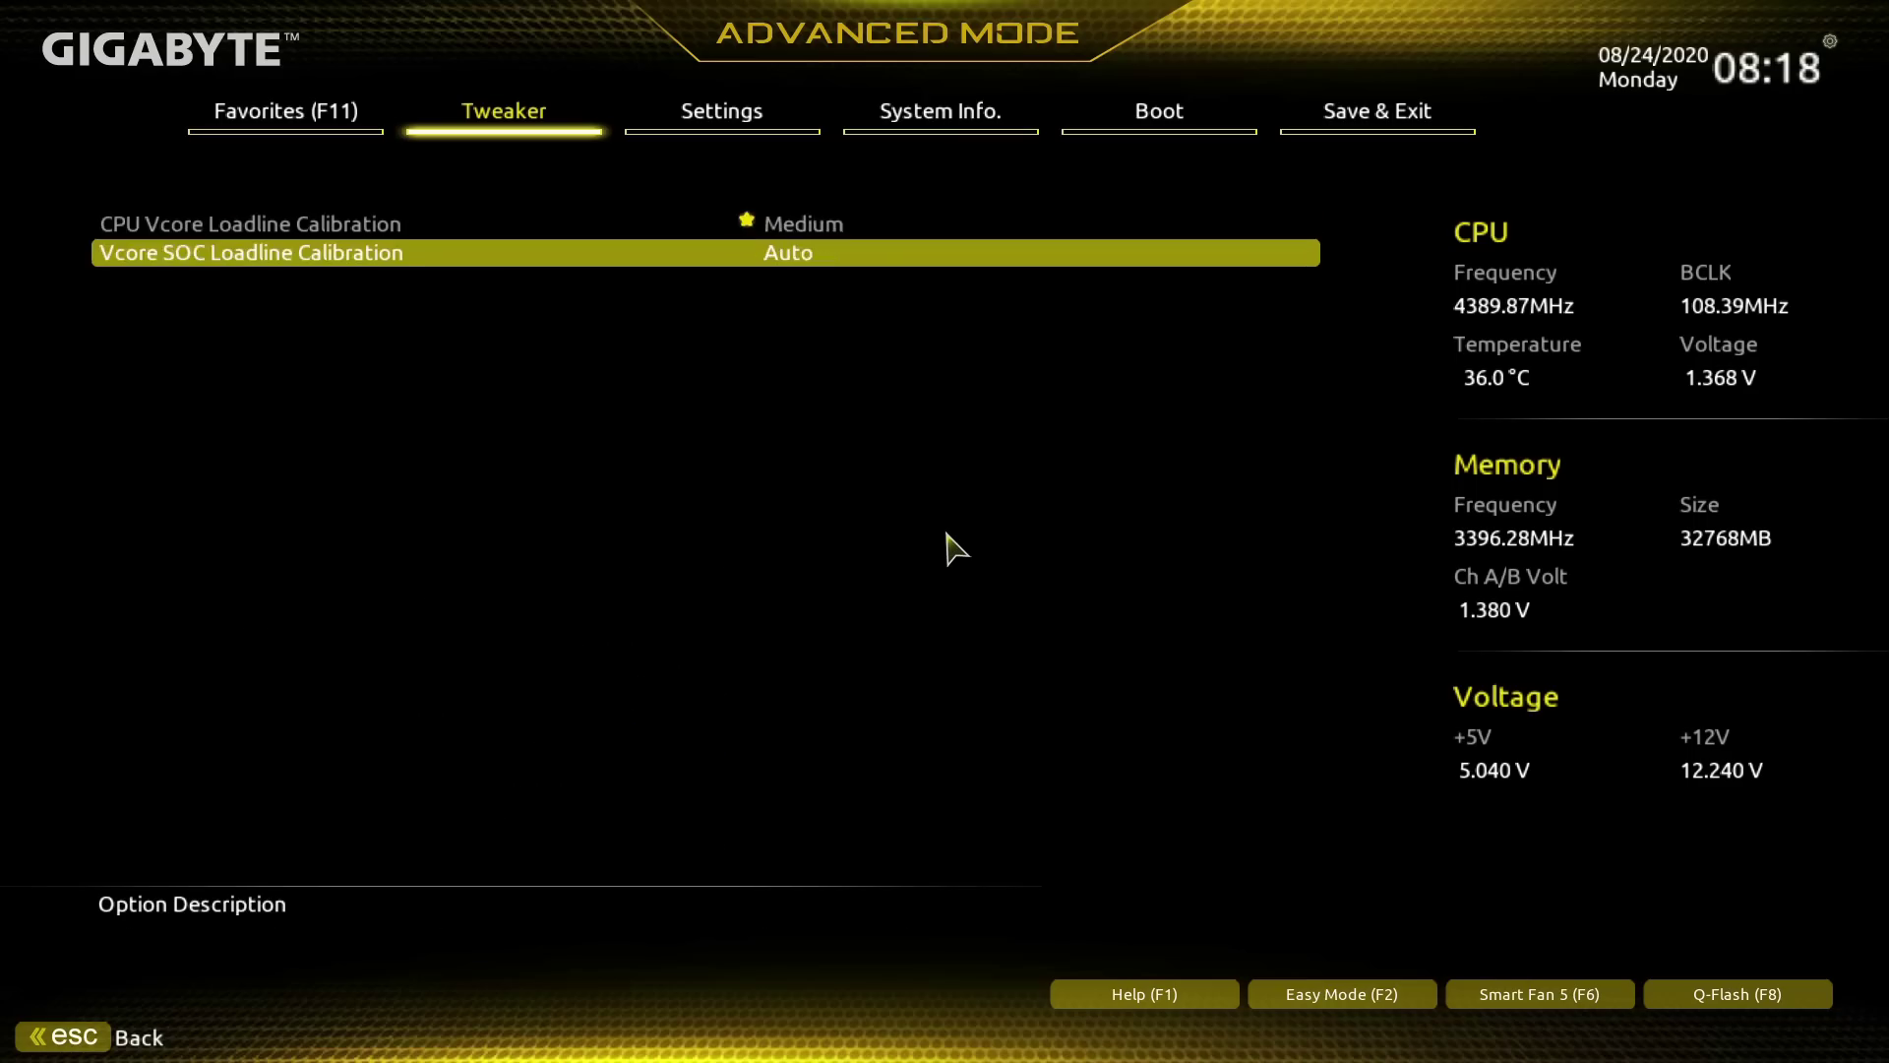
key("Up")
key("Escape")
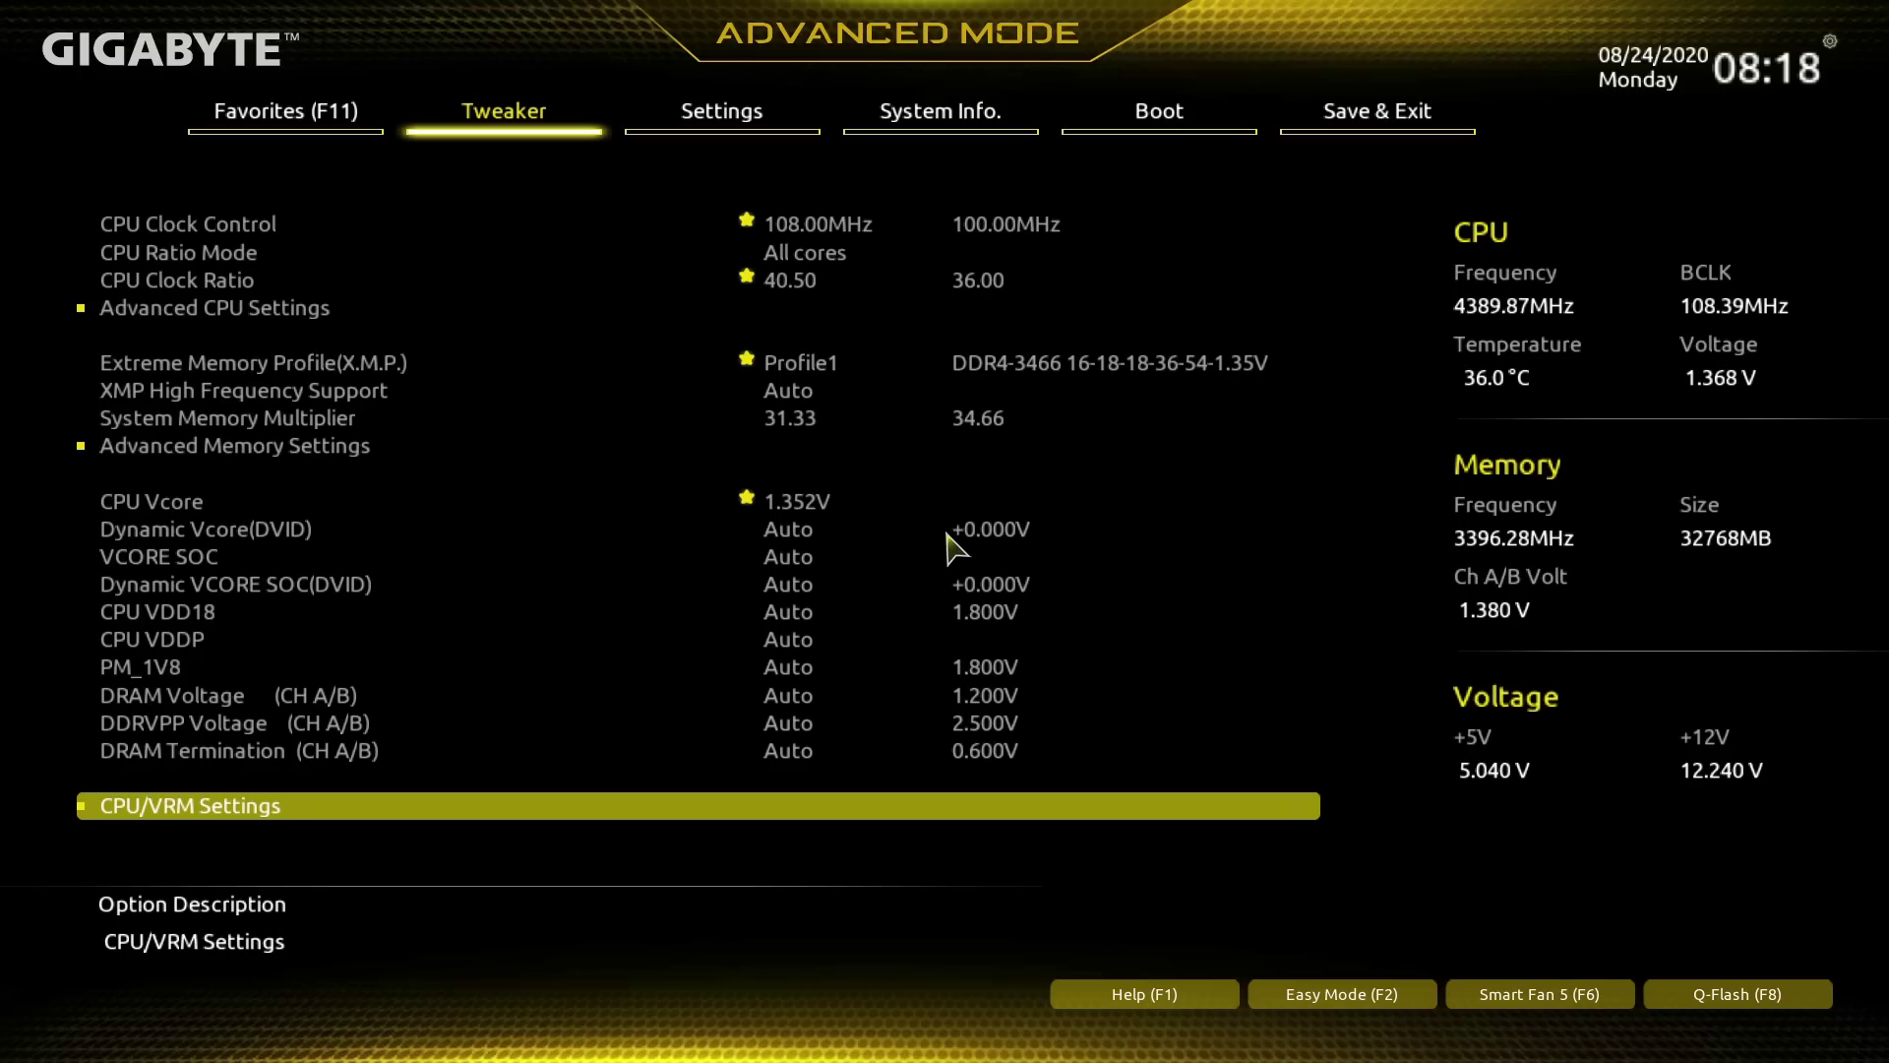
Review Advanced CPU Settings, with Core Performance Boost and C-states disabled, then return
key("Up")
key("Up")
key("Up")
key("Up")
key("Up")
key("Up")
key("Up")
key("Up")
key("Up")
key("Up")
key("Up")
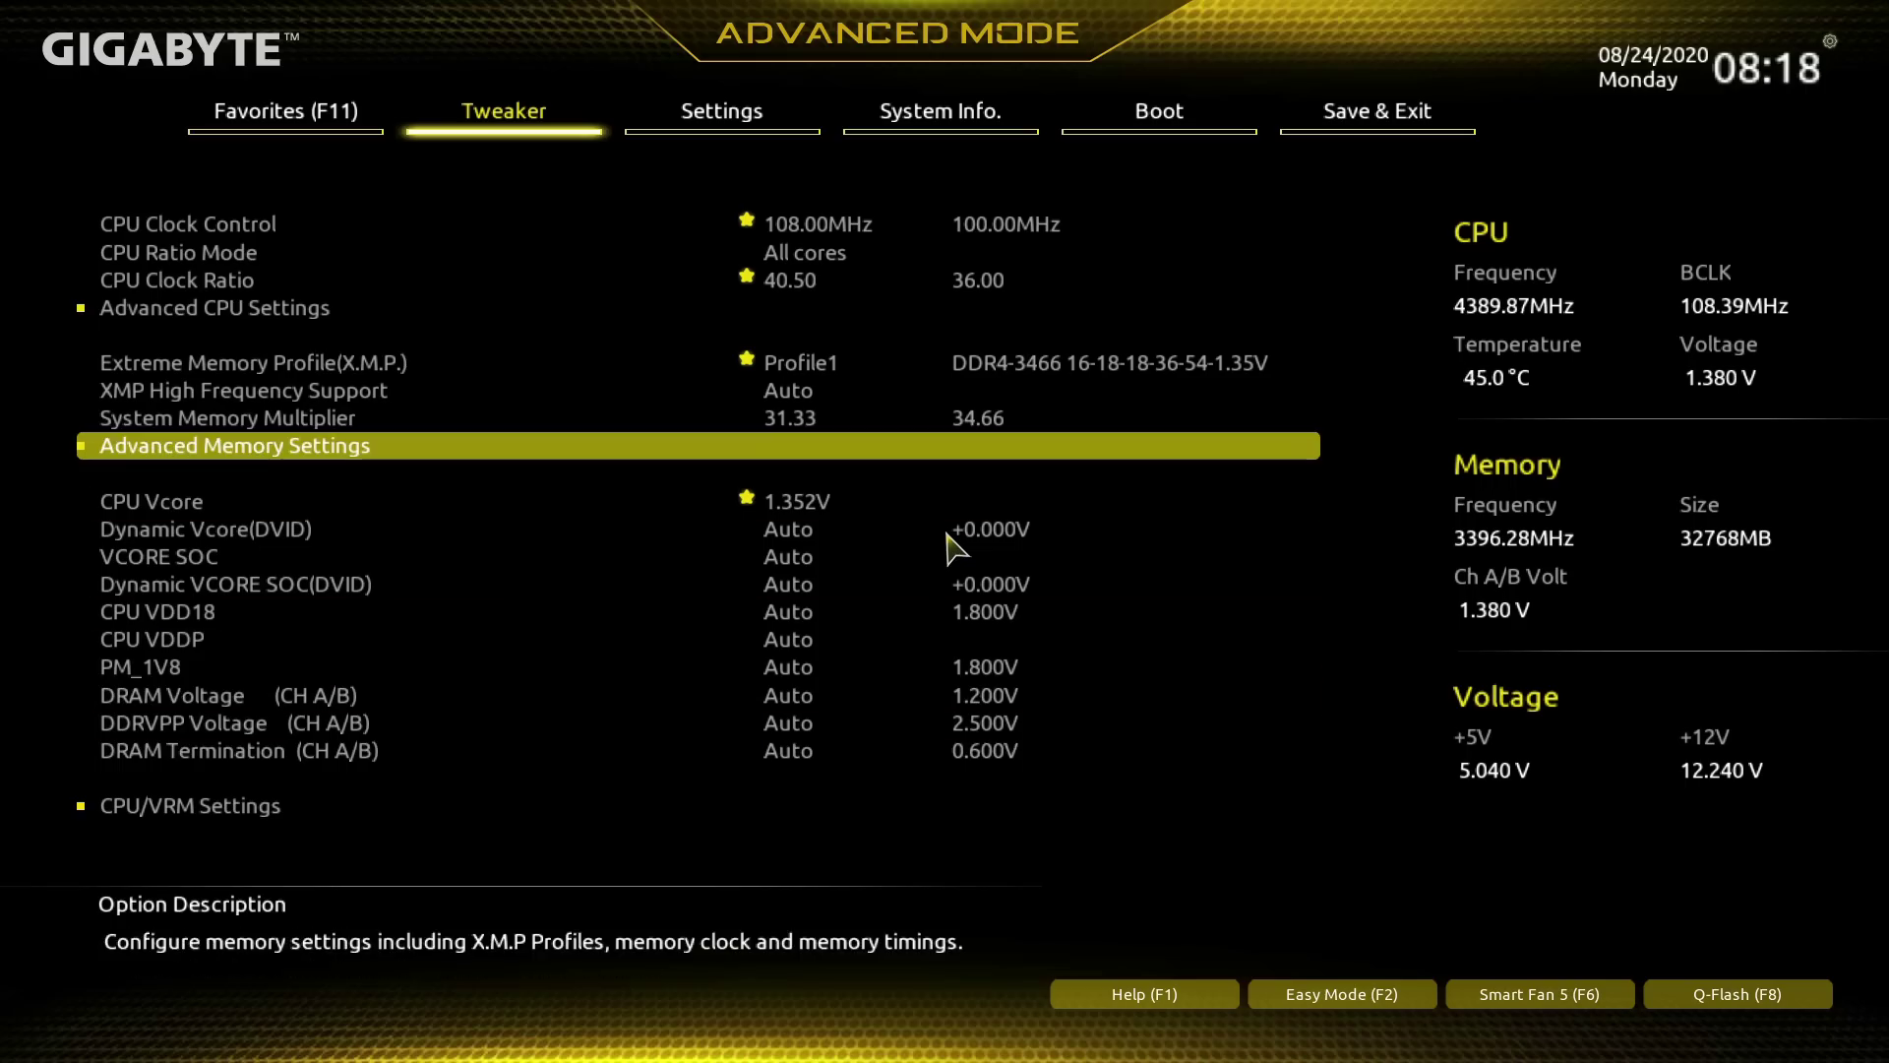
key("Up")
key("Up")
key("Up")
key("Up")
key("Return")
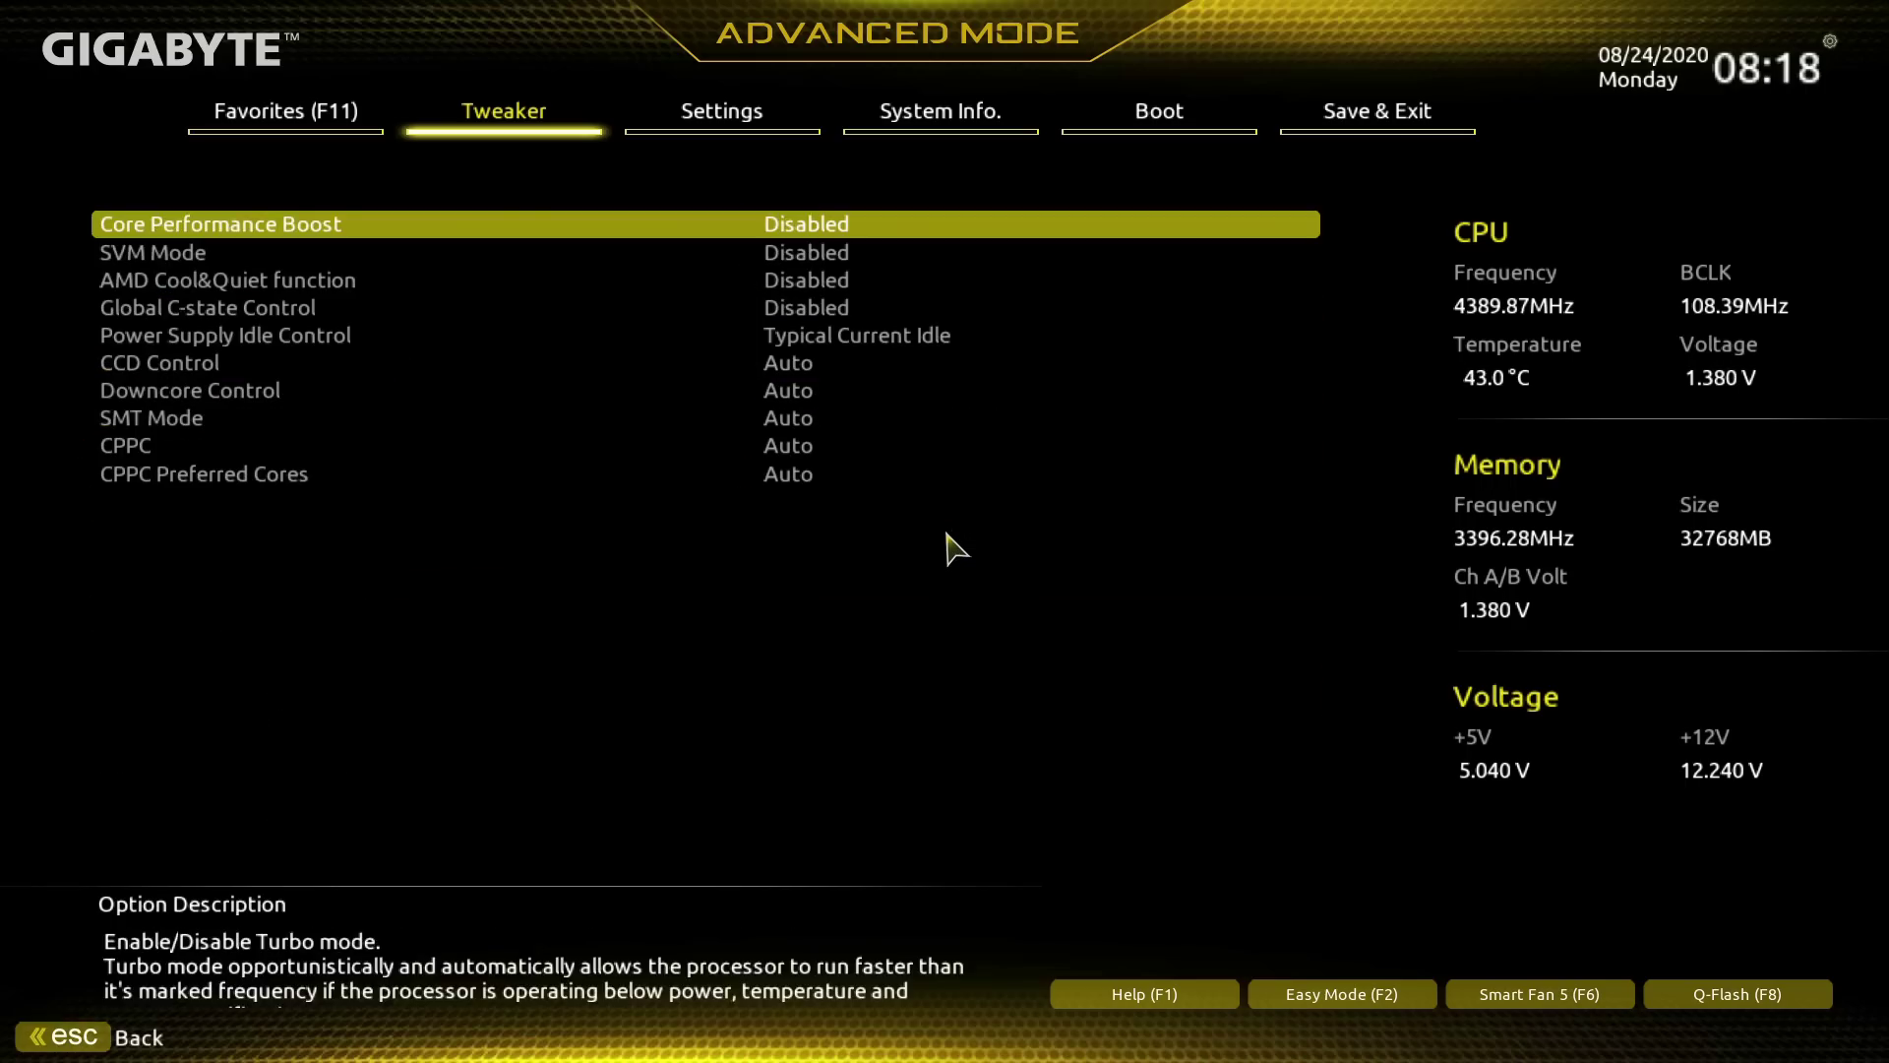
key("Down")
key("Down")
key("Down")
key("Down")
key("Up")
key("Up")
key("Up")
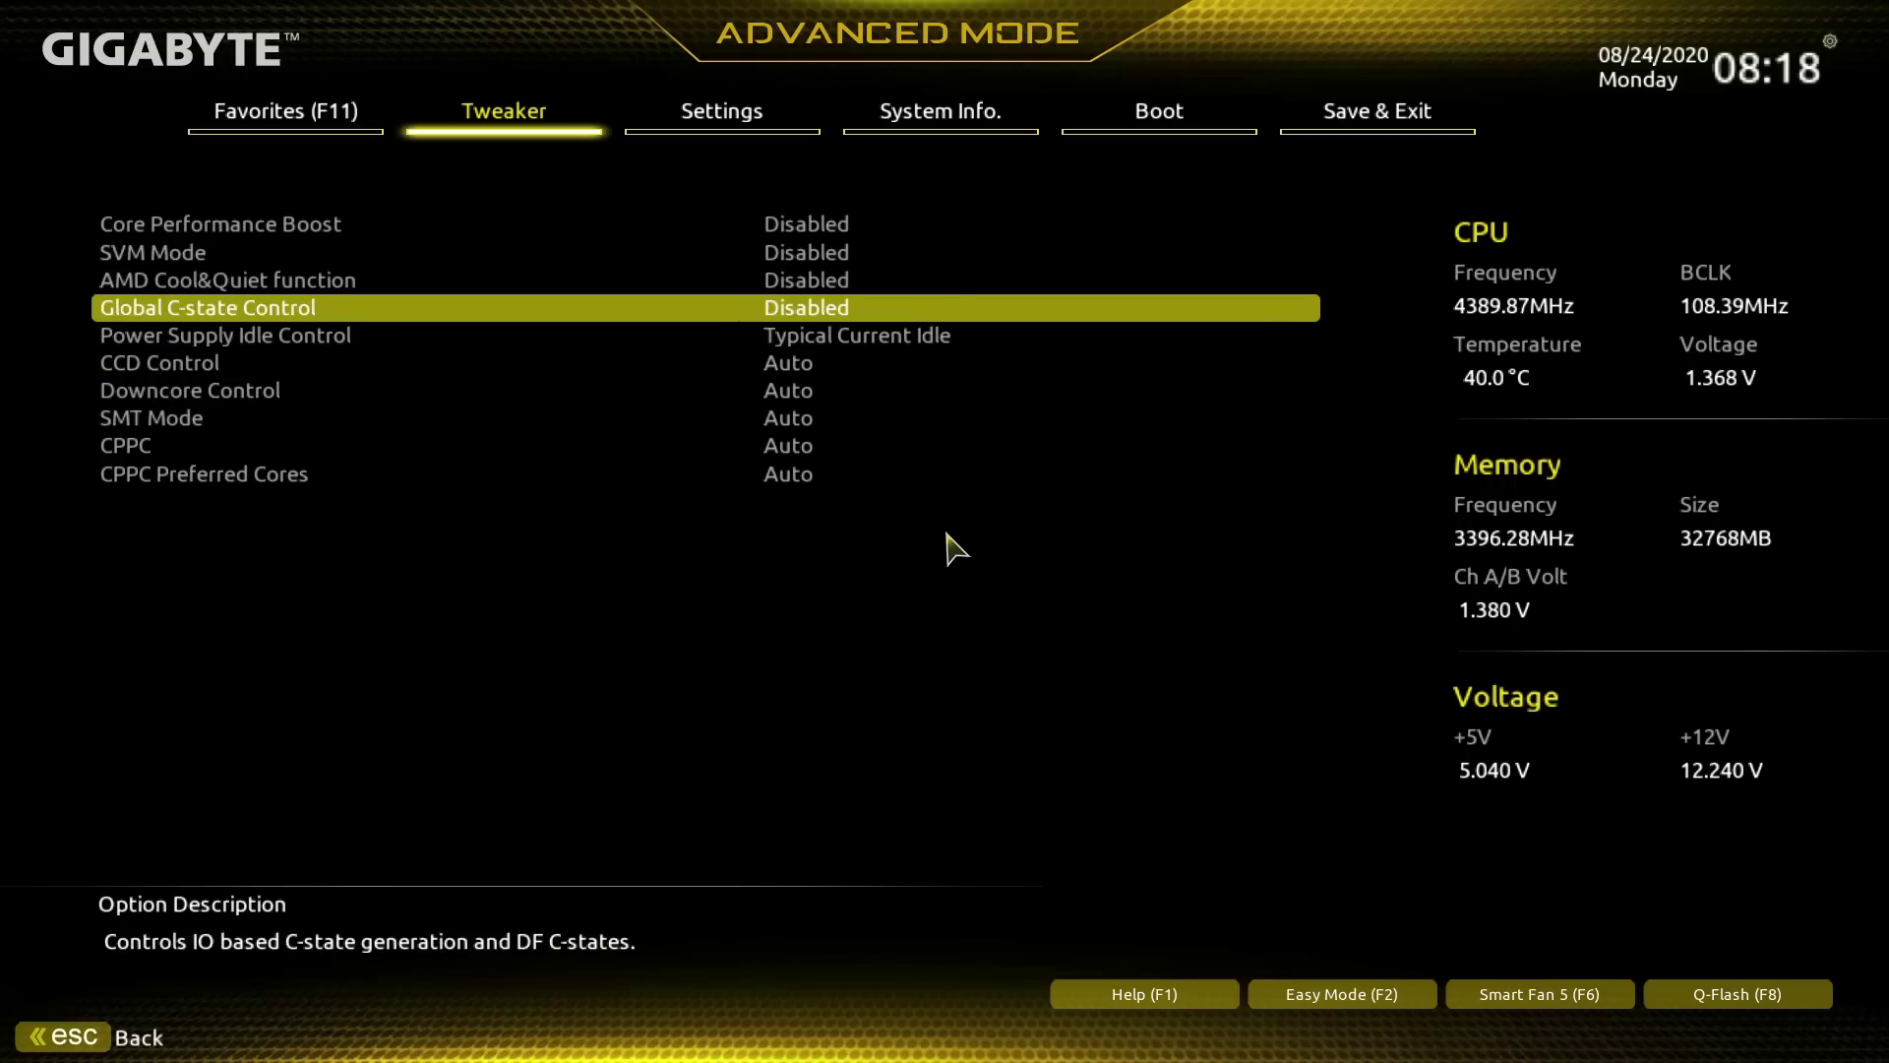
key("Escape")
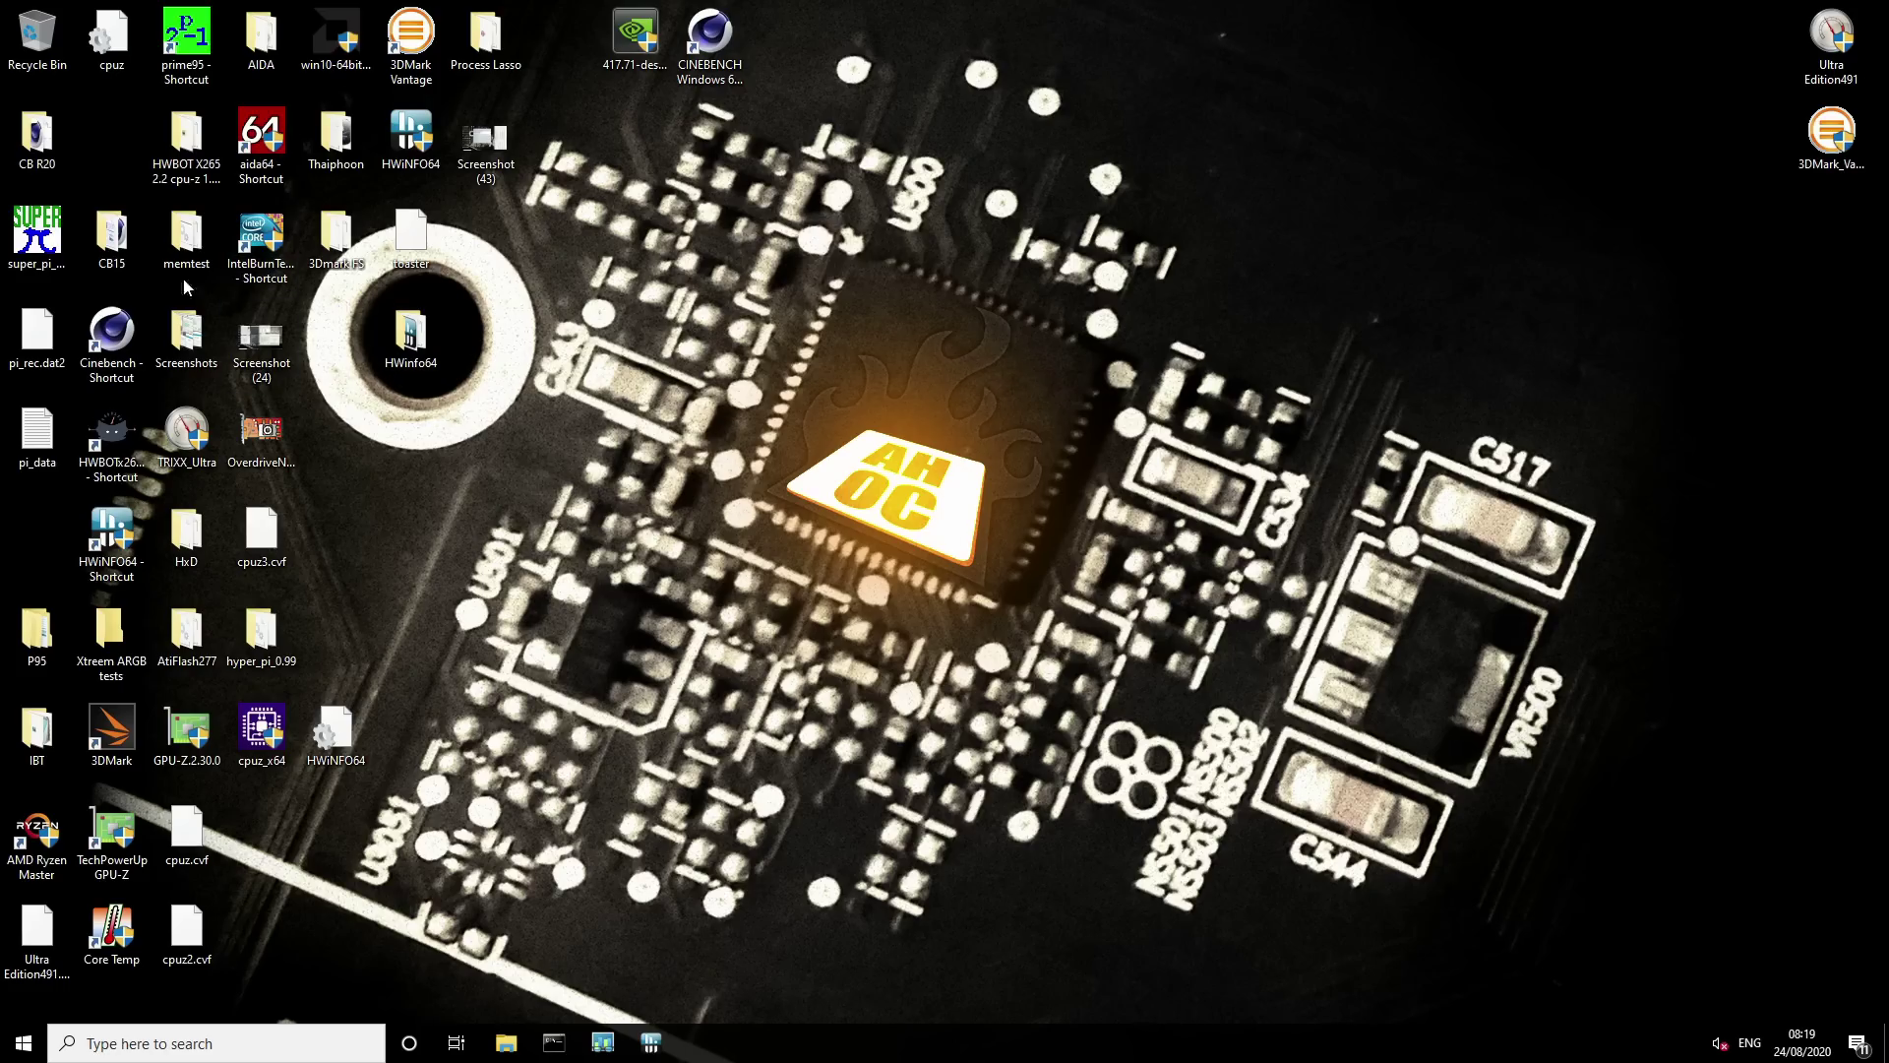
Launch GPU-Z and CPU-Z from their desktop icons to see the Ryzen 5 3600 details
double_click(192, 727)
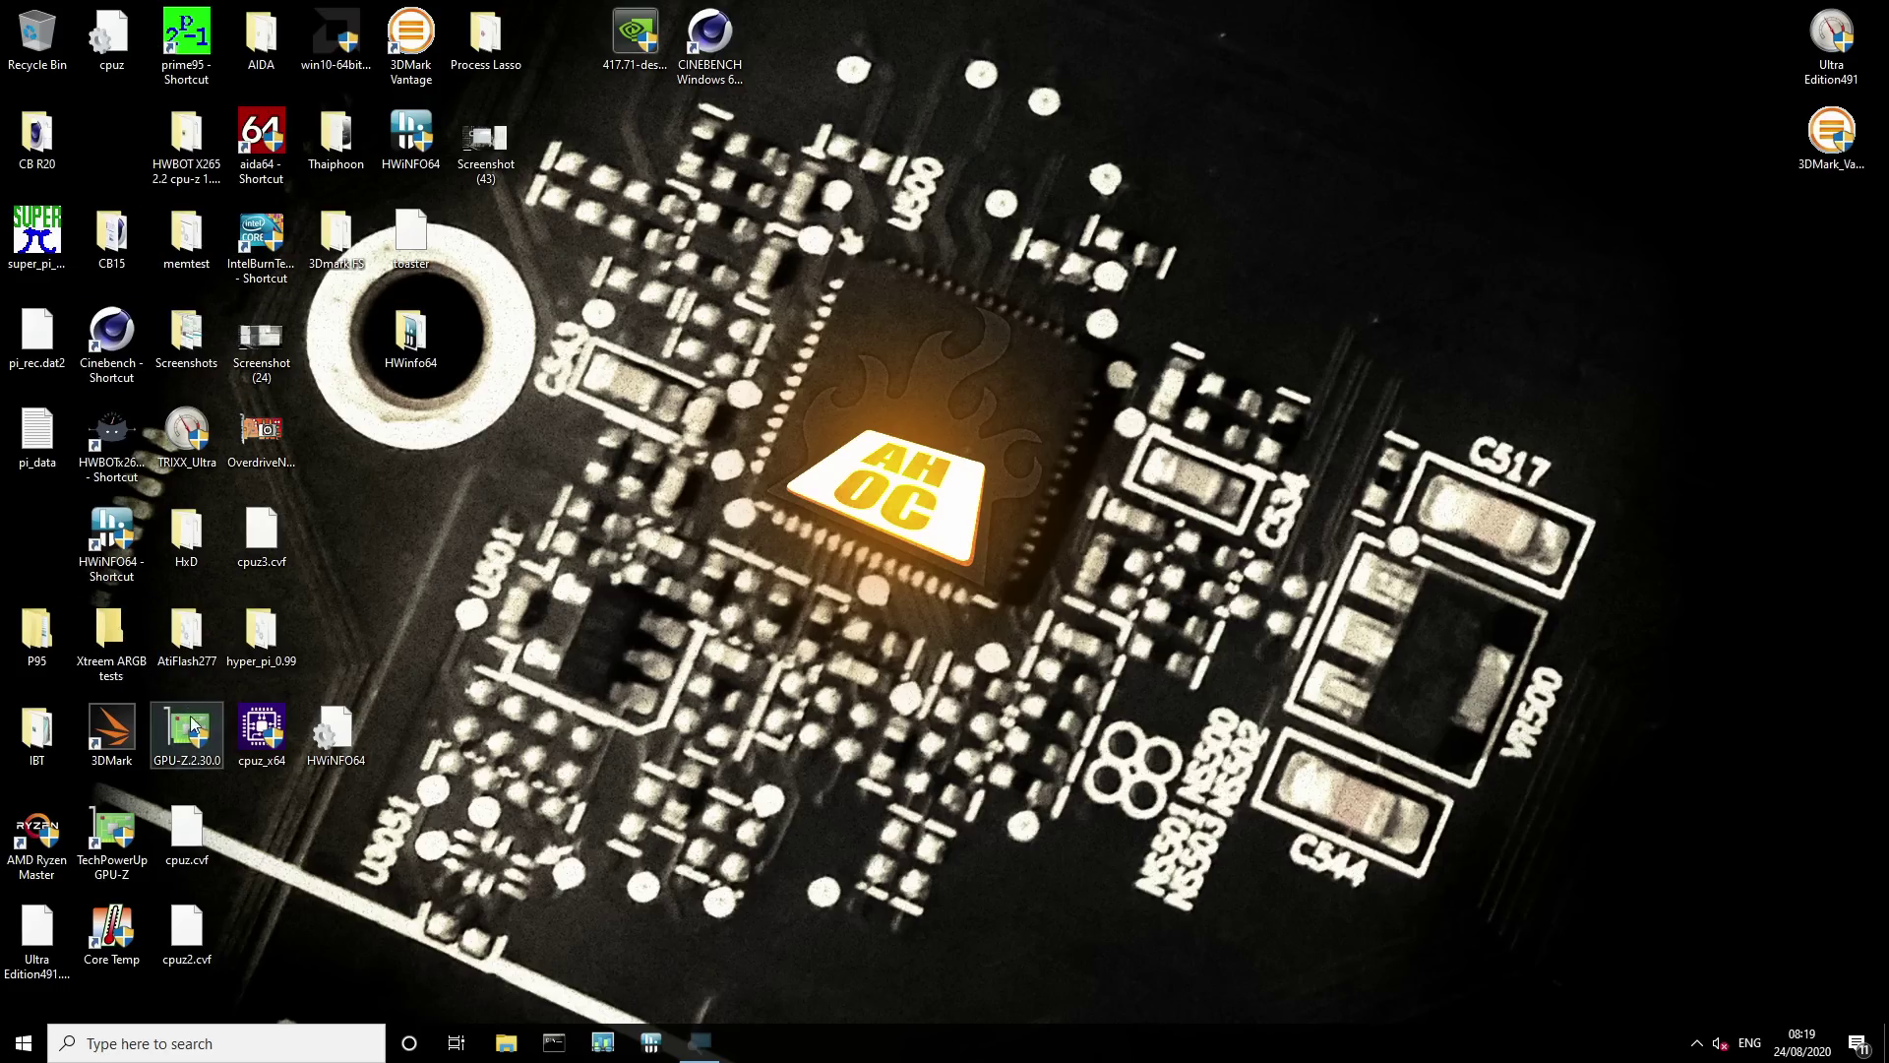
left_click(709, 40)
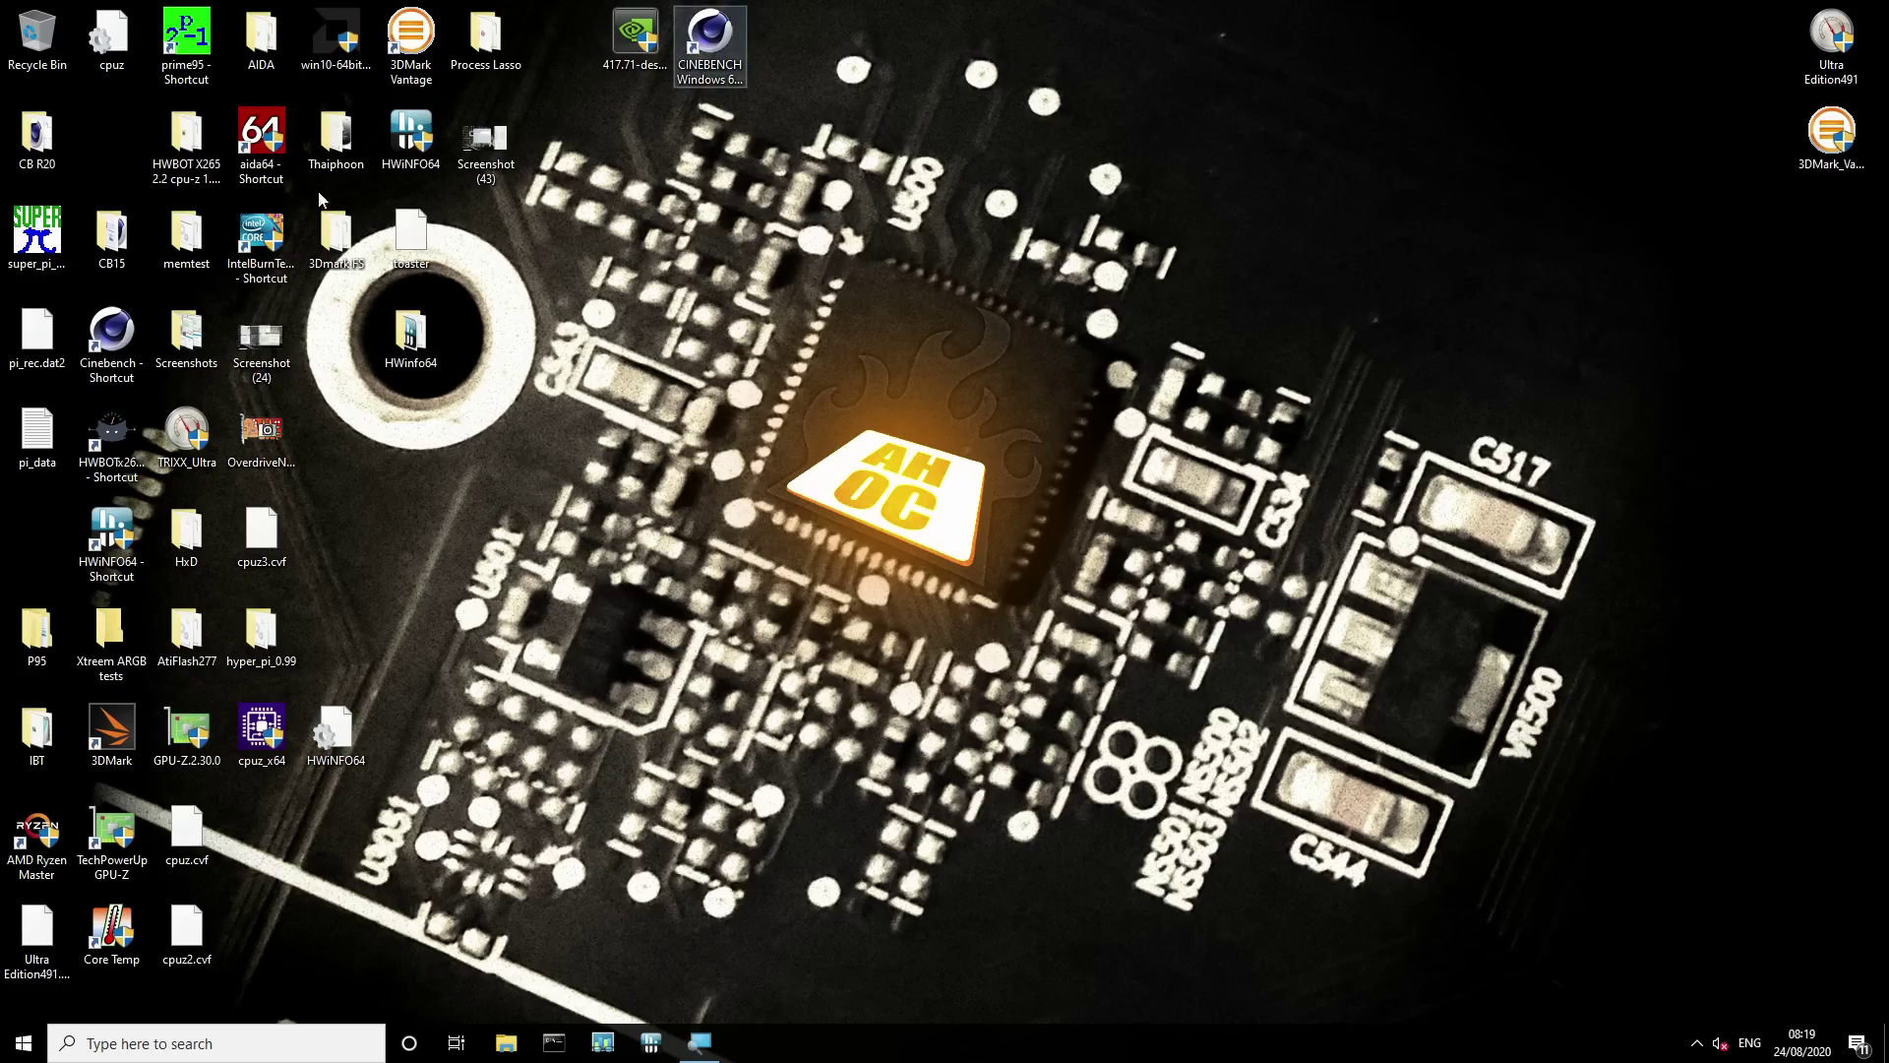
double_click(256, 733)
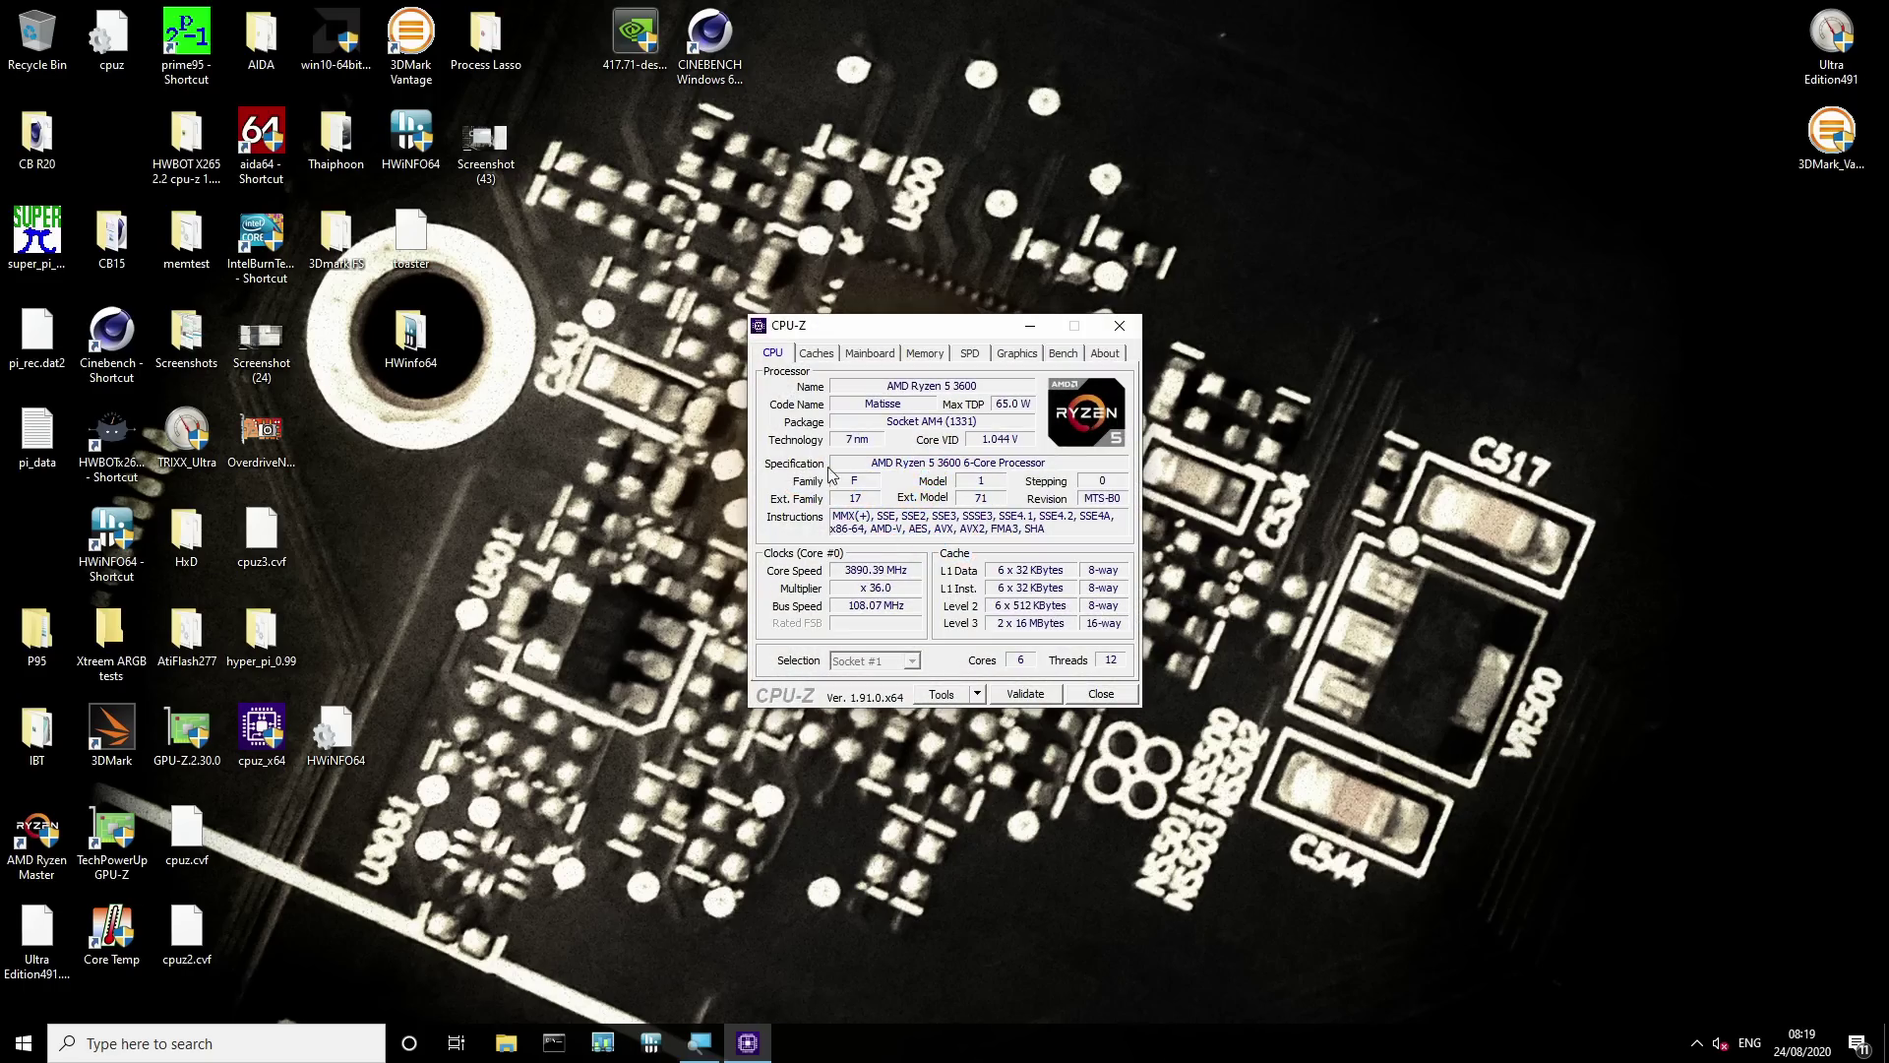
Launch Cinebench R15, restore its window, and arrange it alongside CPU-Z
double_click(710, 44)
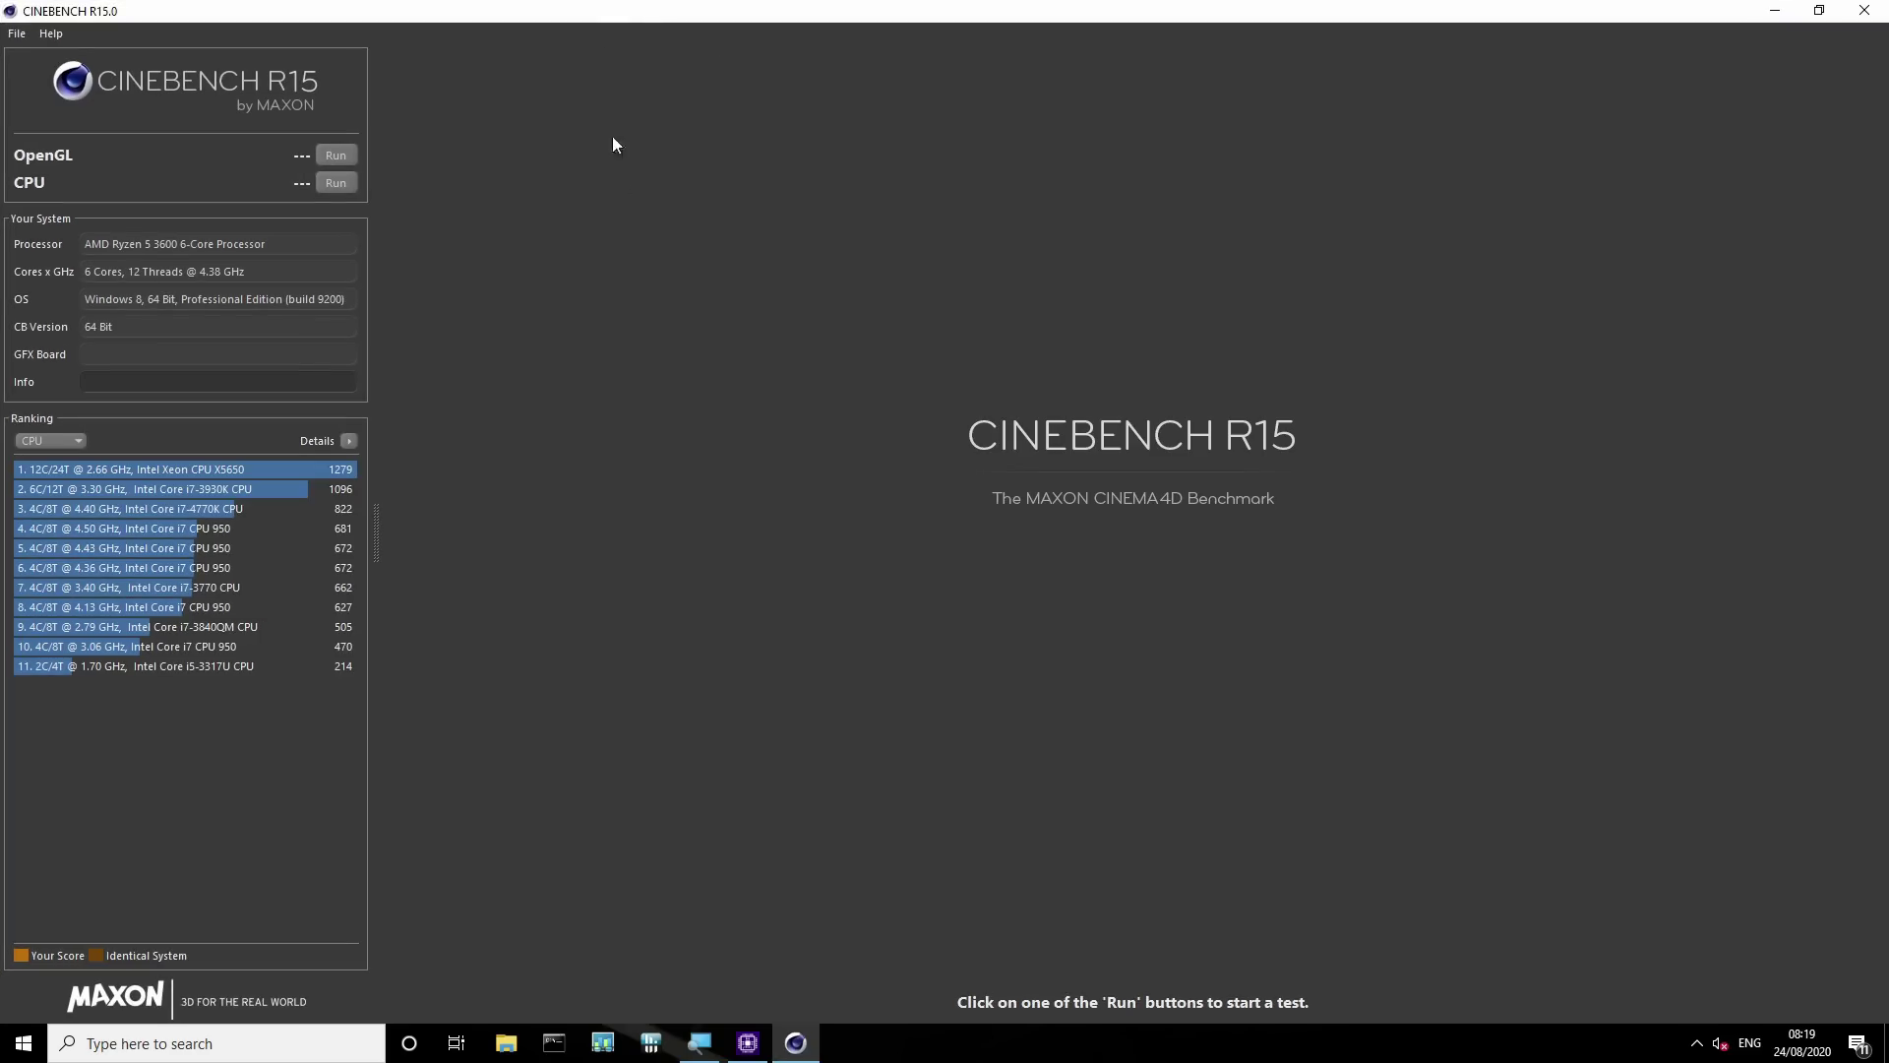
left_click_drag(602, 12, 677, 295)
left_click_drag(801, 307, 603, 320)
left_click(1106, 480)
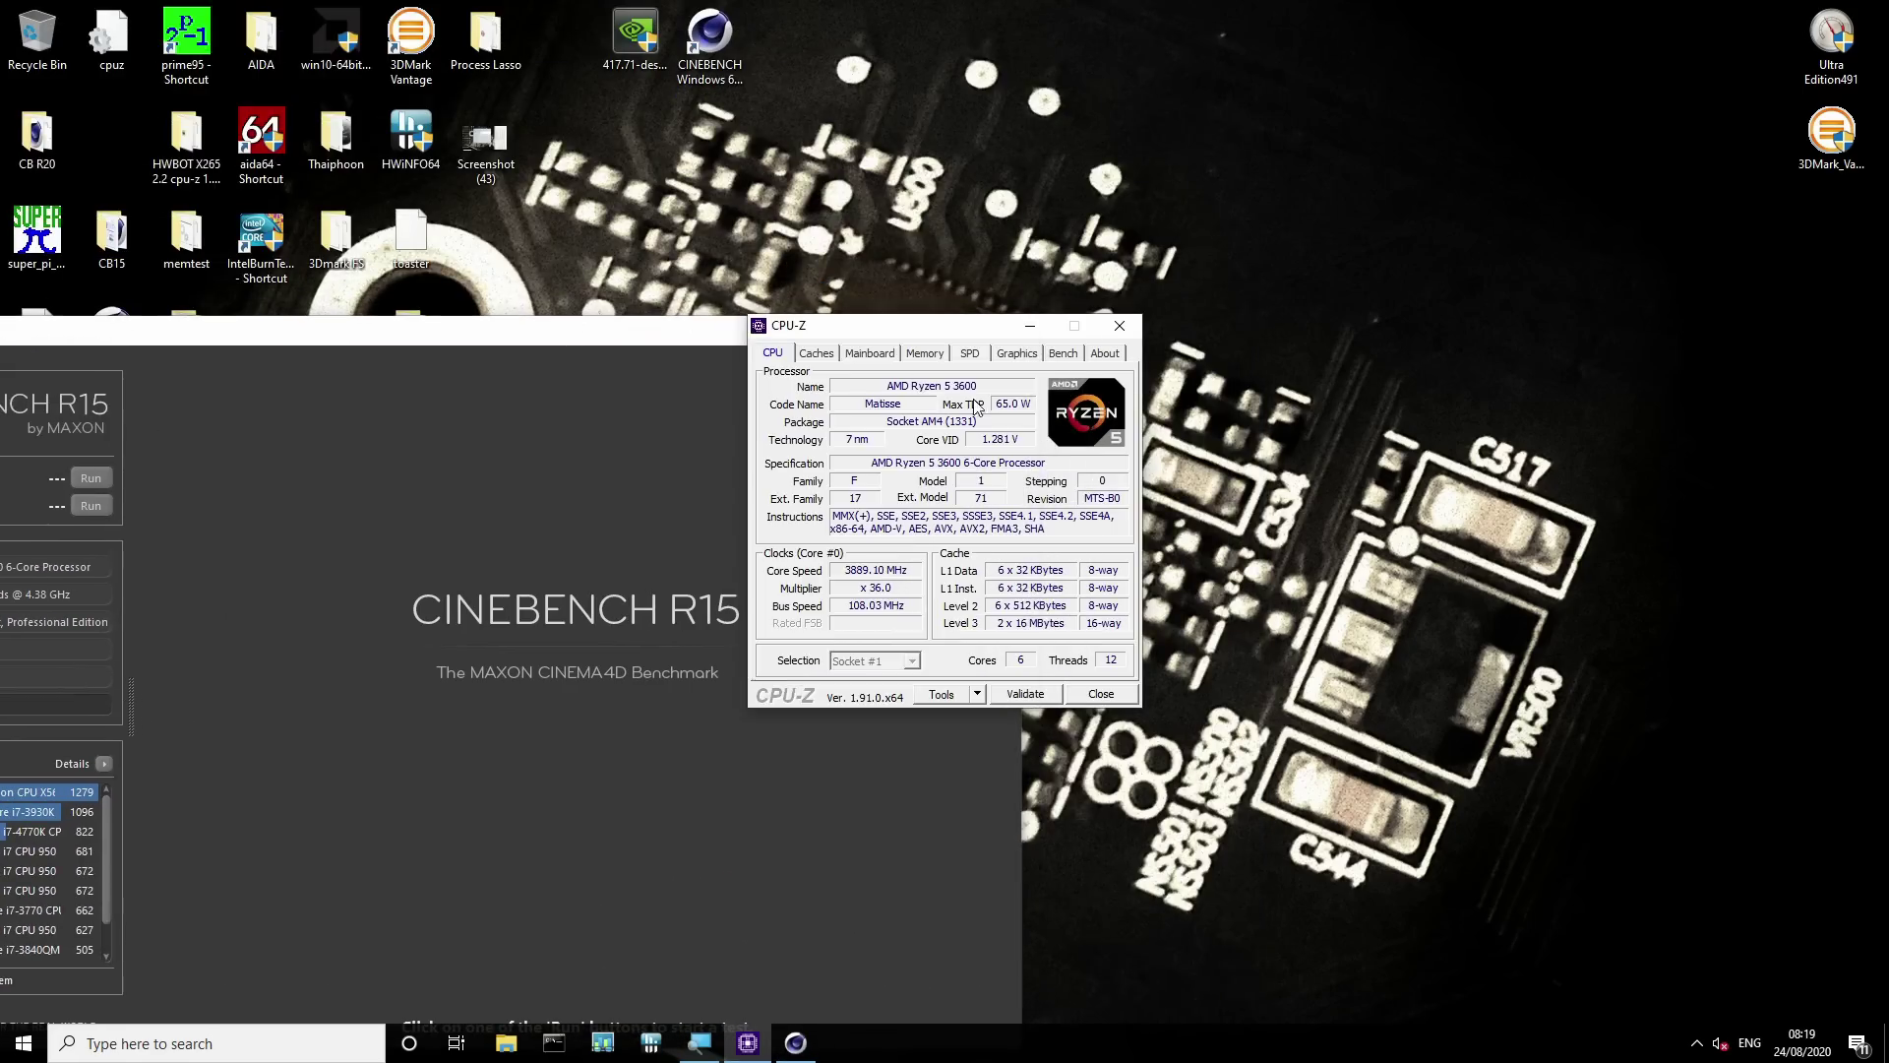
left_click_drag(826, 335, 1233, 349)
left_click_drag(684, 333, 897, 255)
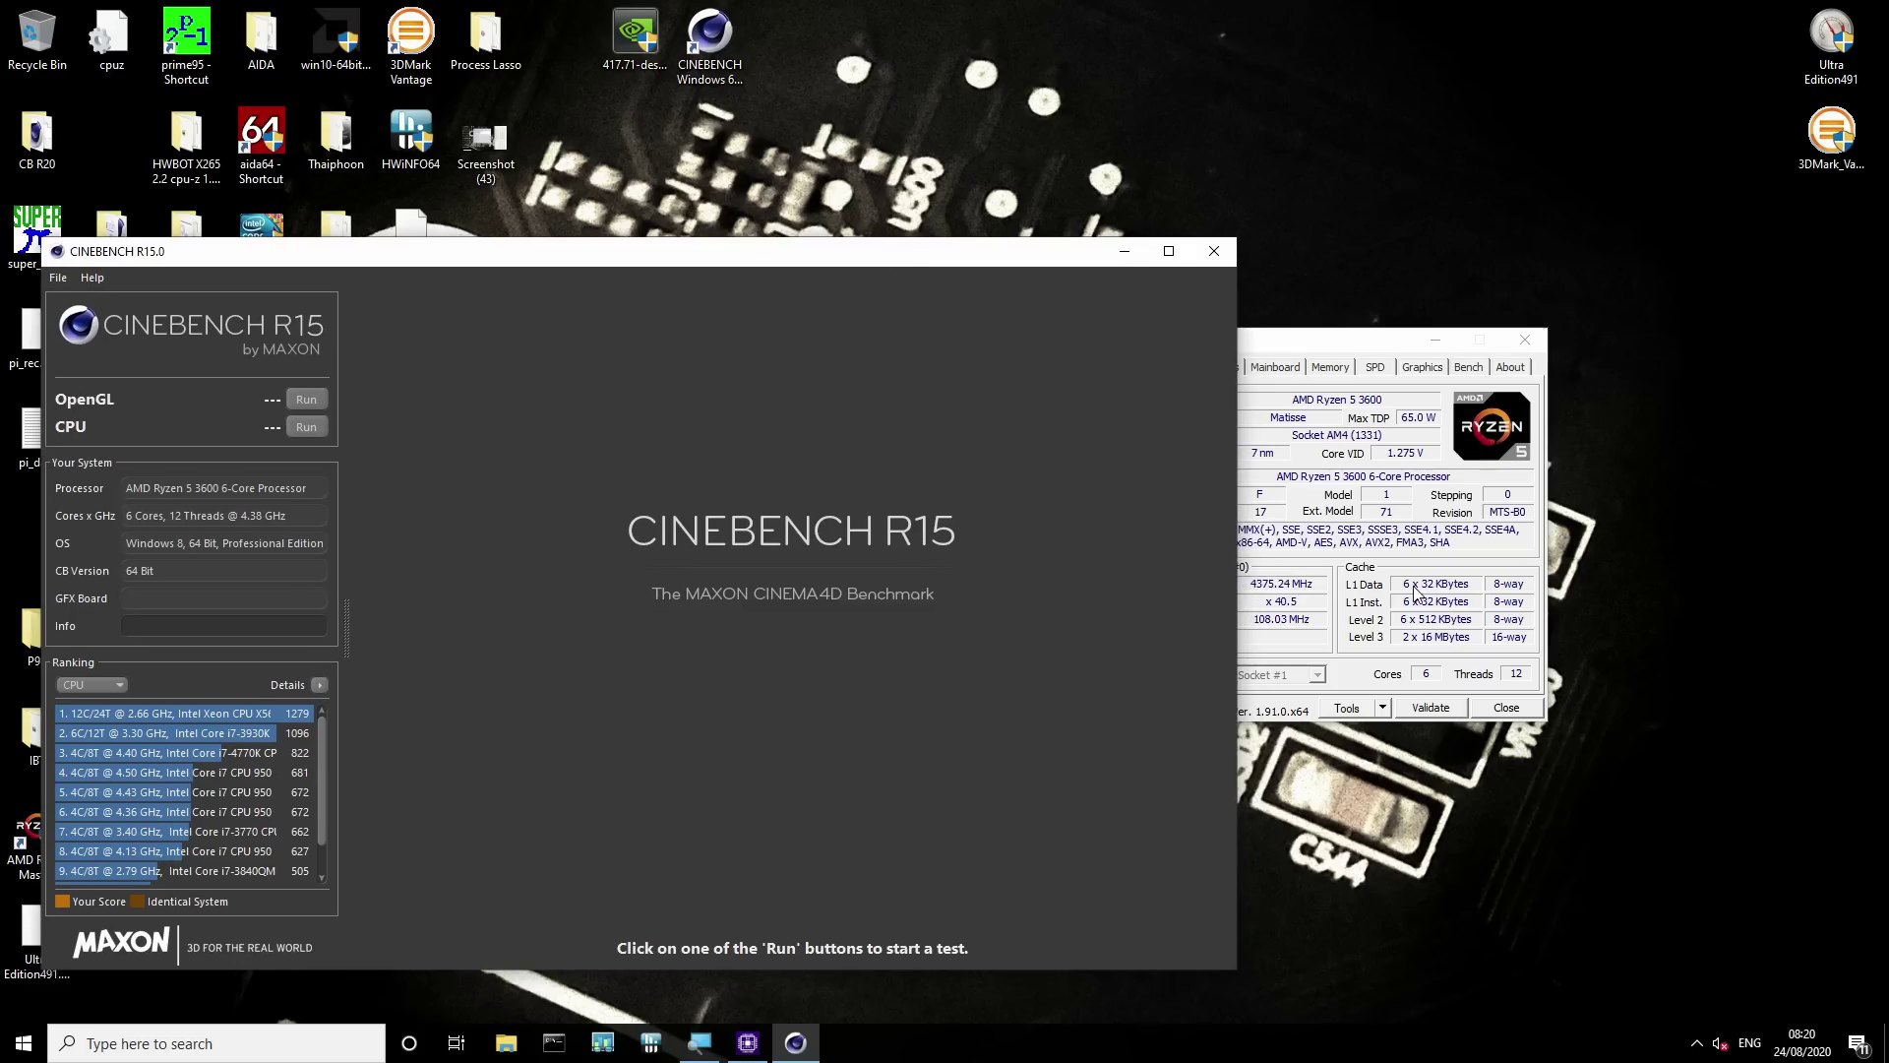
Place CPU-Z beside Cinebench, run the CPU test scoring 1724 cb, and list per-core clocks
left_click(1368, 567)
left_click_drag(1244, 340, 1346, 317)
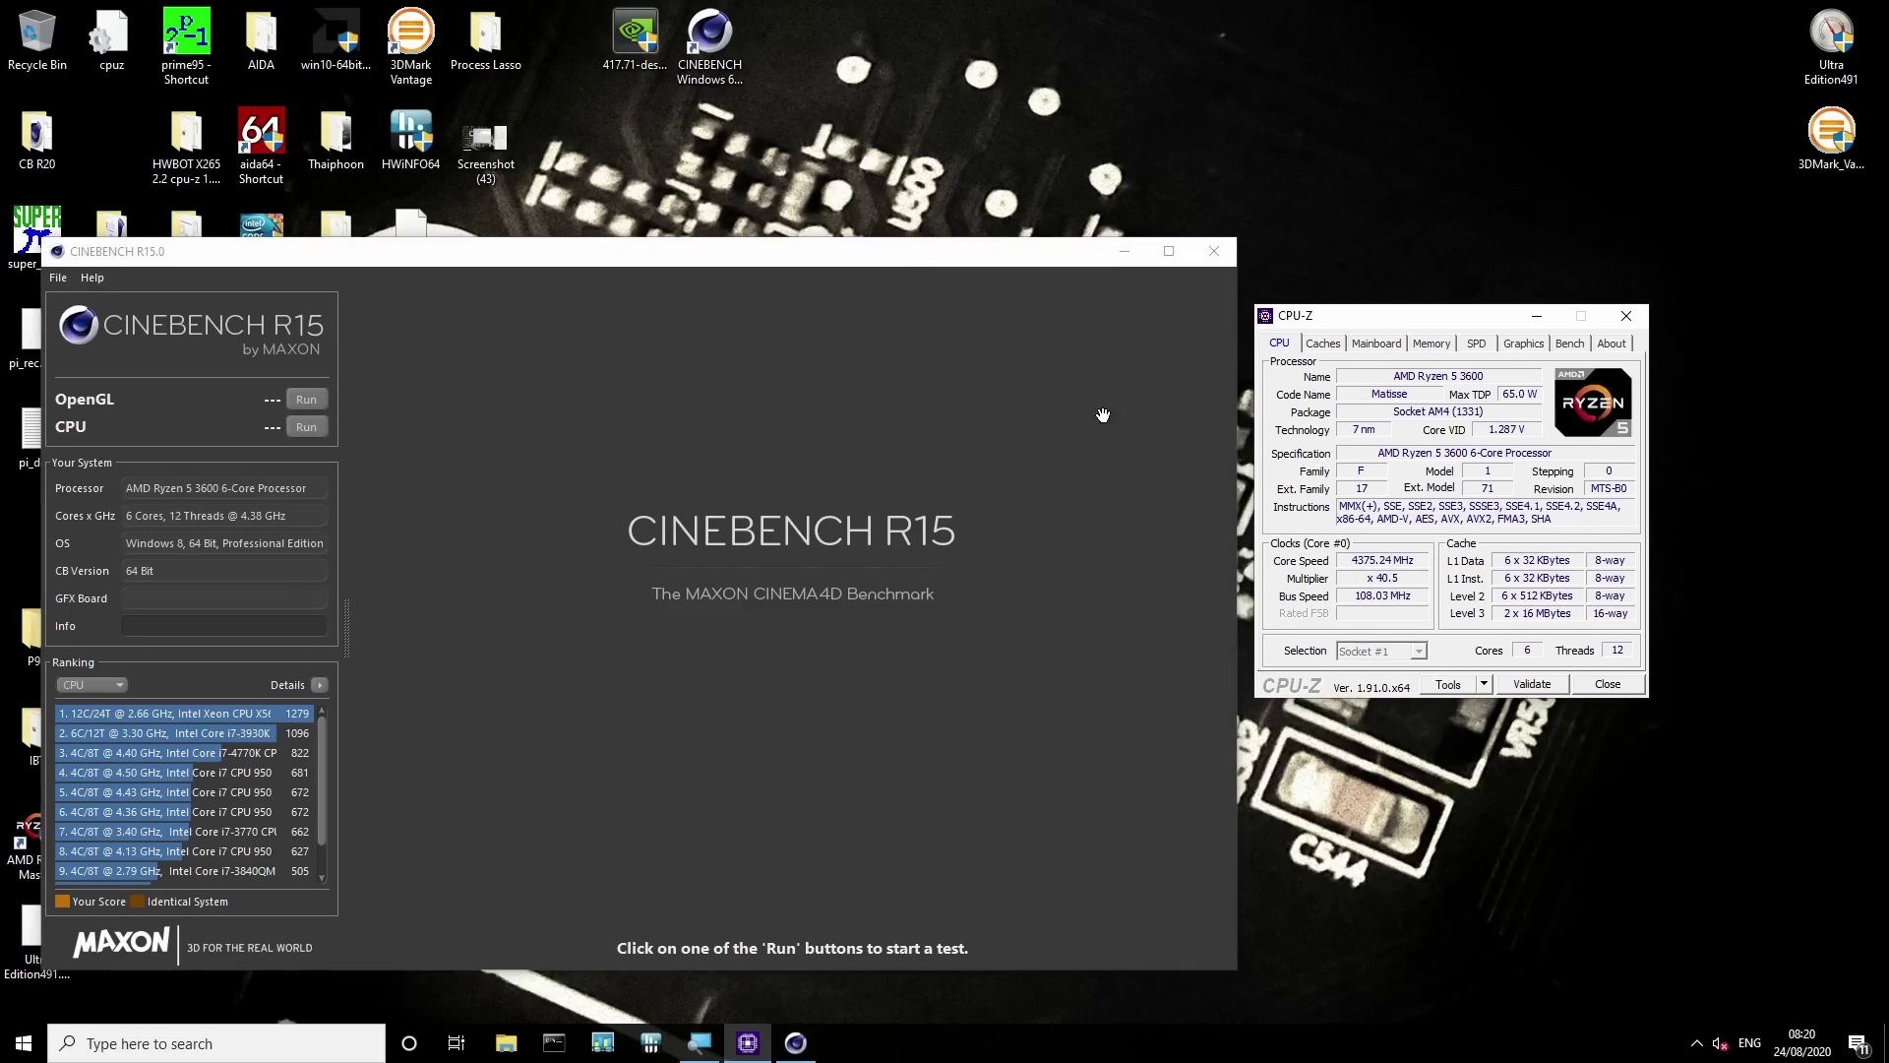
left_click(305, 427)
right_click(1377, 564)
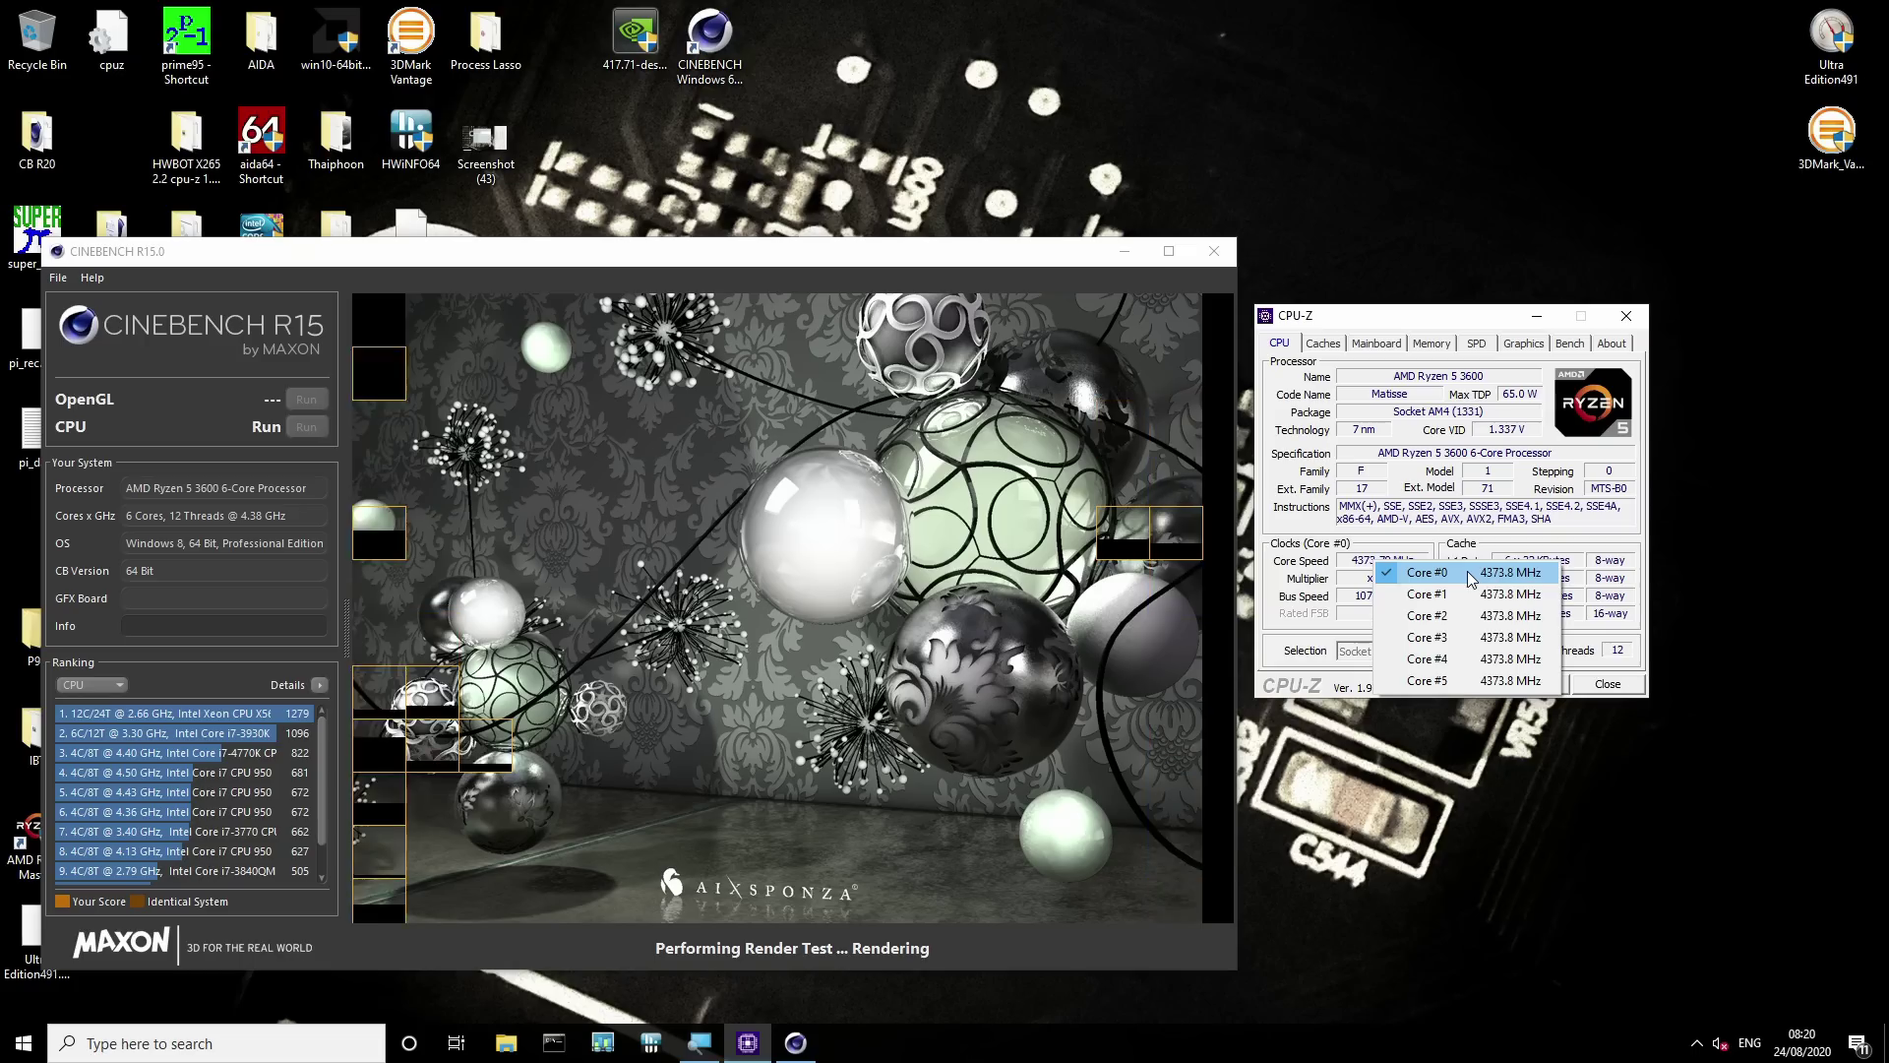
Close the per-core list, check DDR4 at 1693 MHz with 16-18-18-36 timings, then return to the CPU page
left_click(1527, 532)
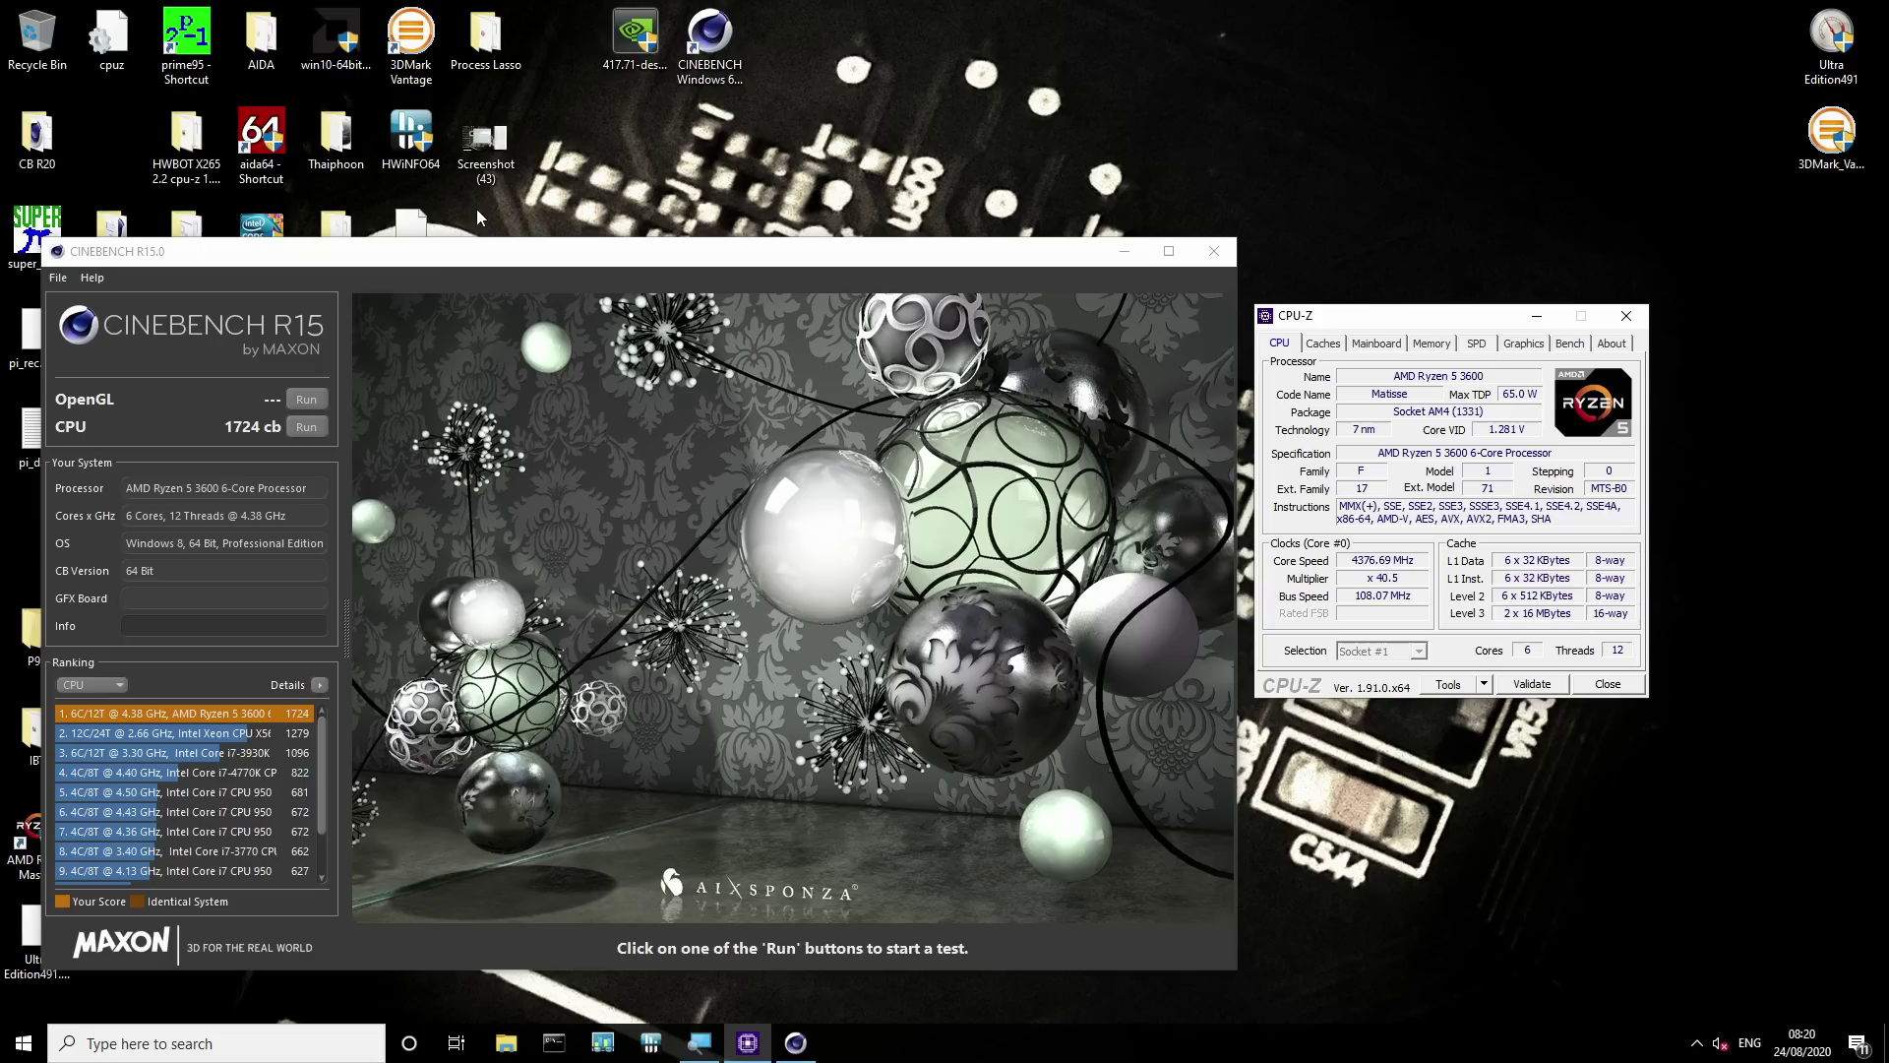
left_click_drag(1352, 323, 1066, 368)
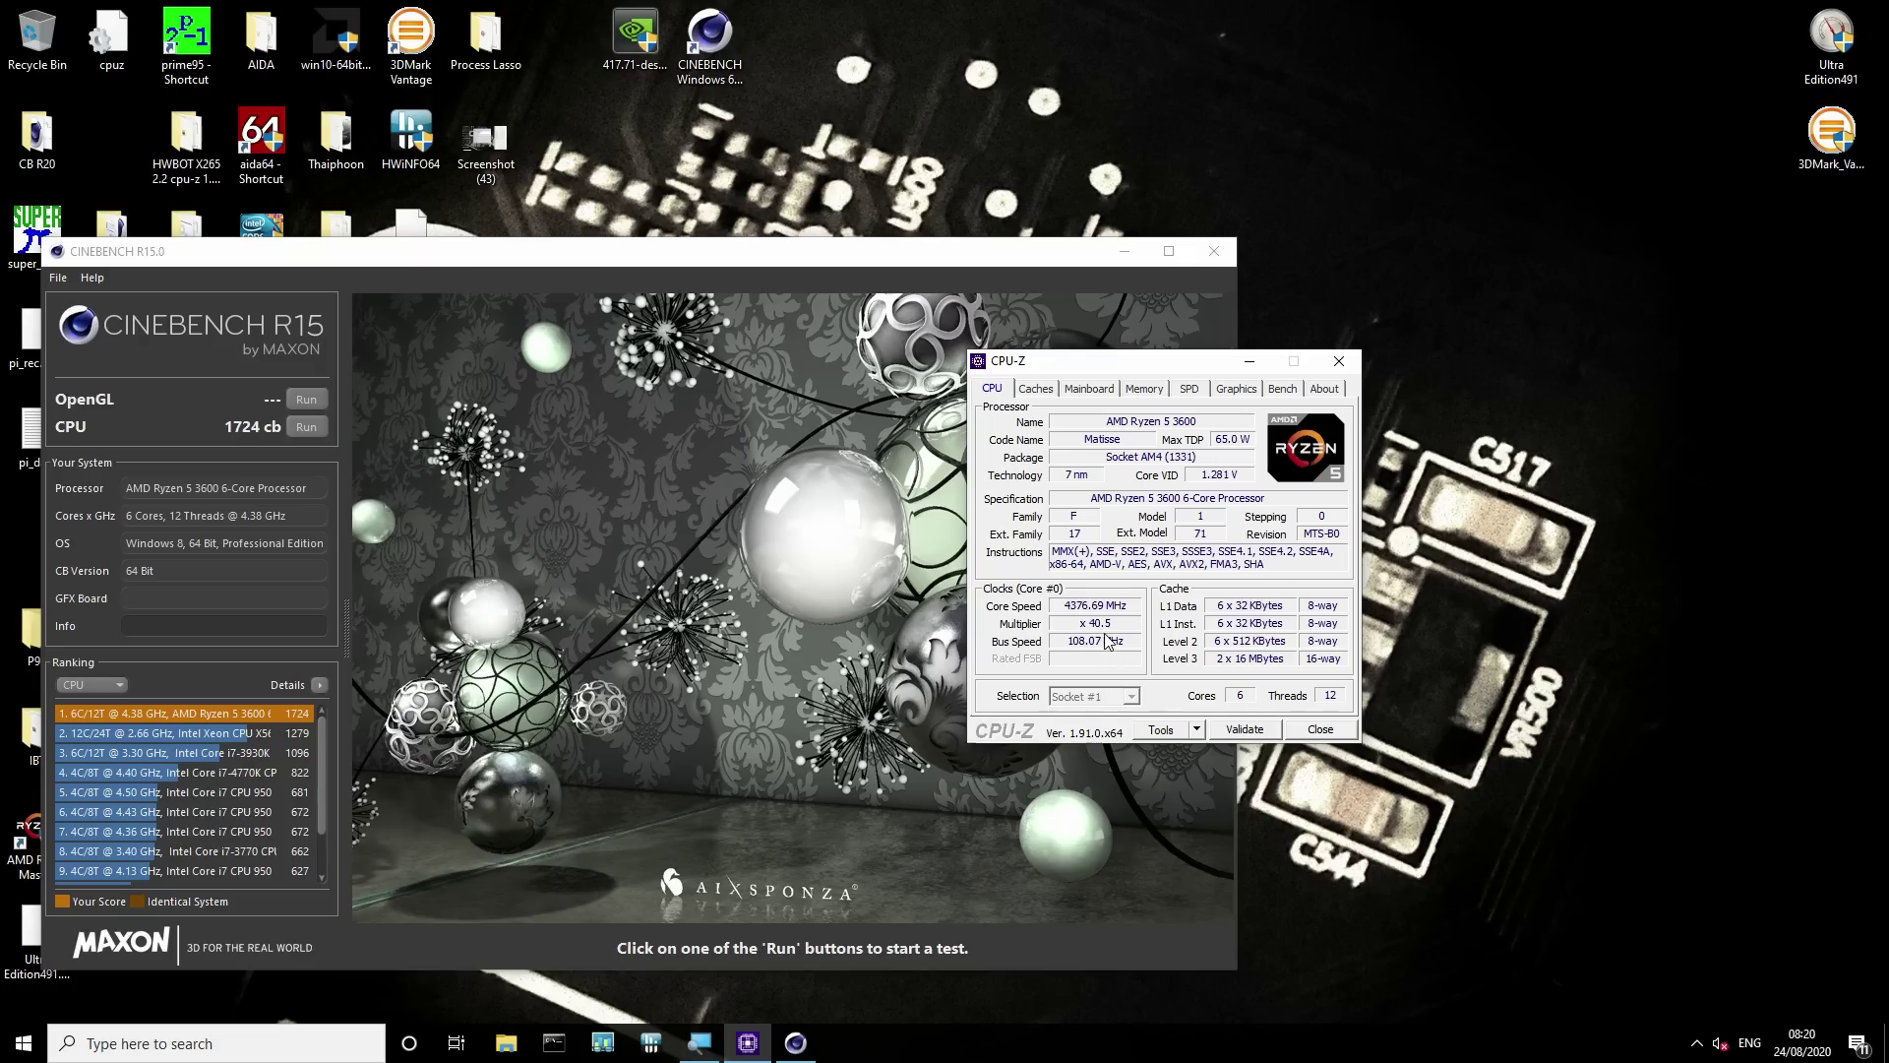
left_click(1146, 389)
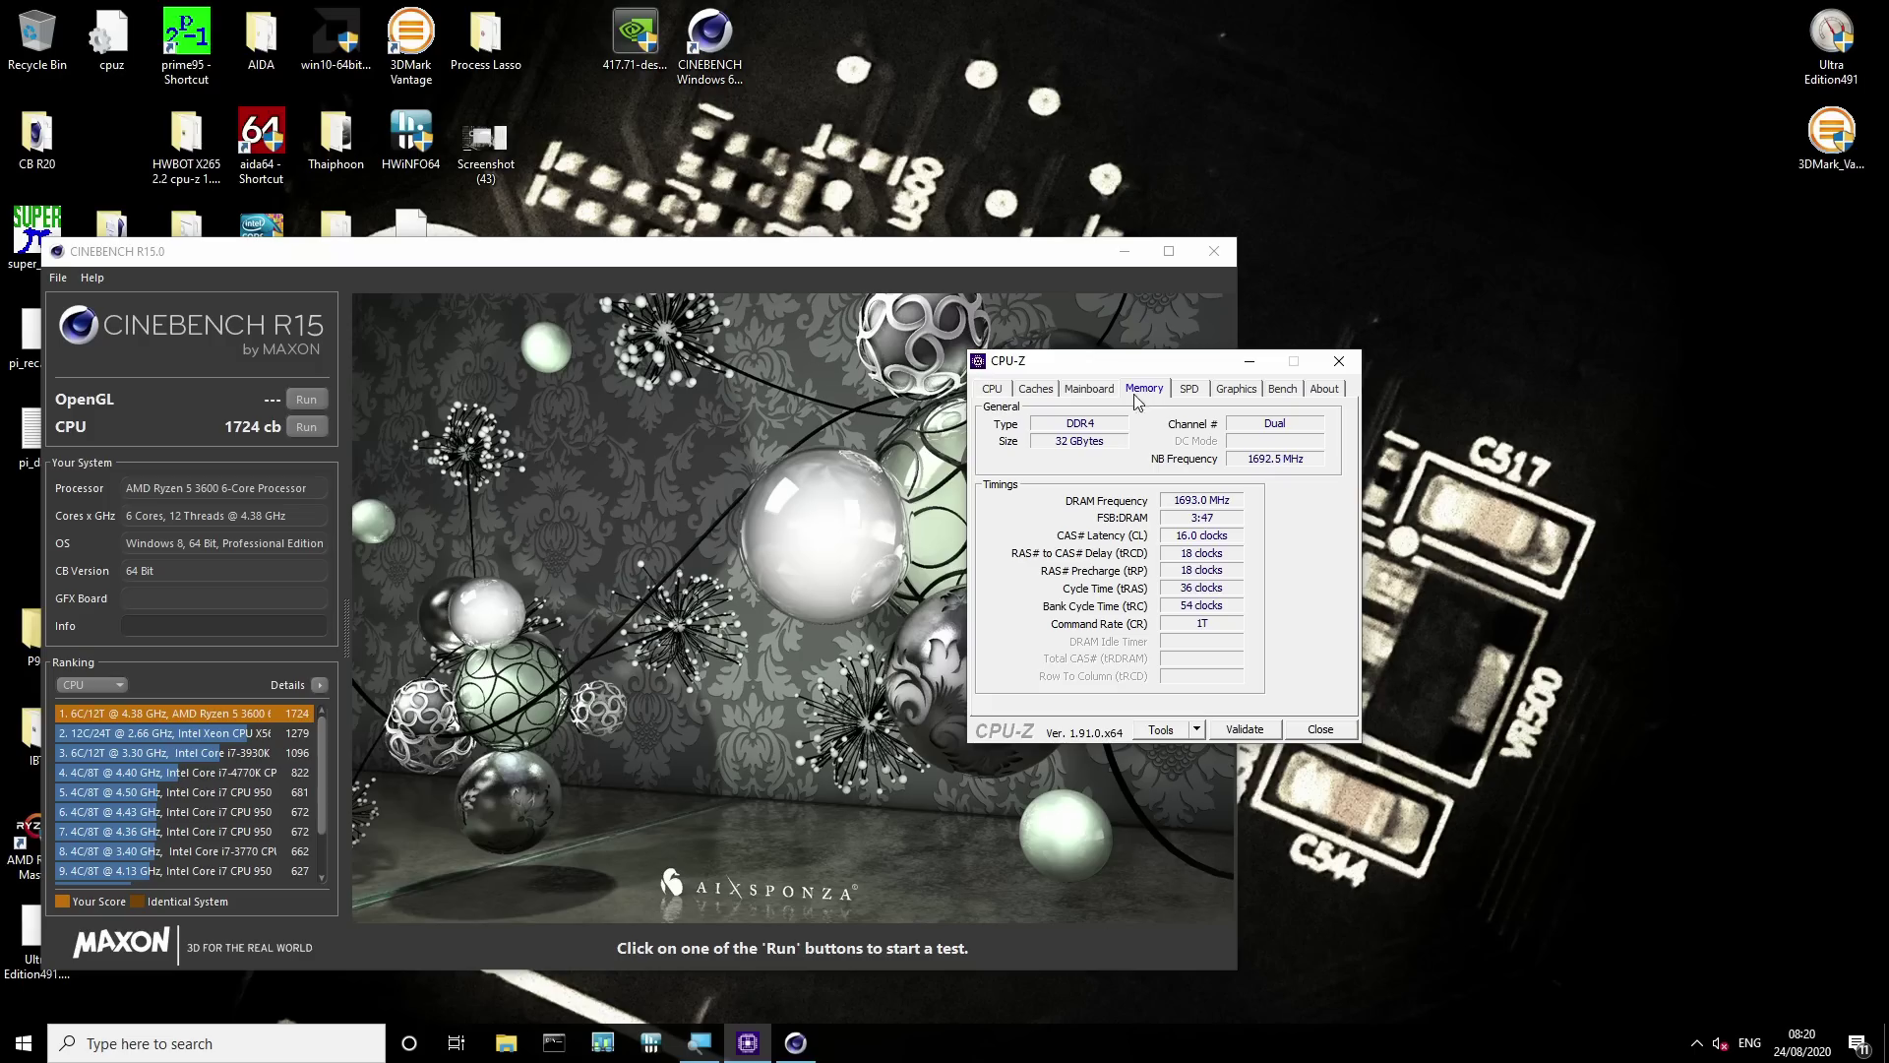
left_click_drag(1130, 365, 1089, 372)
left_click(958, 394)
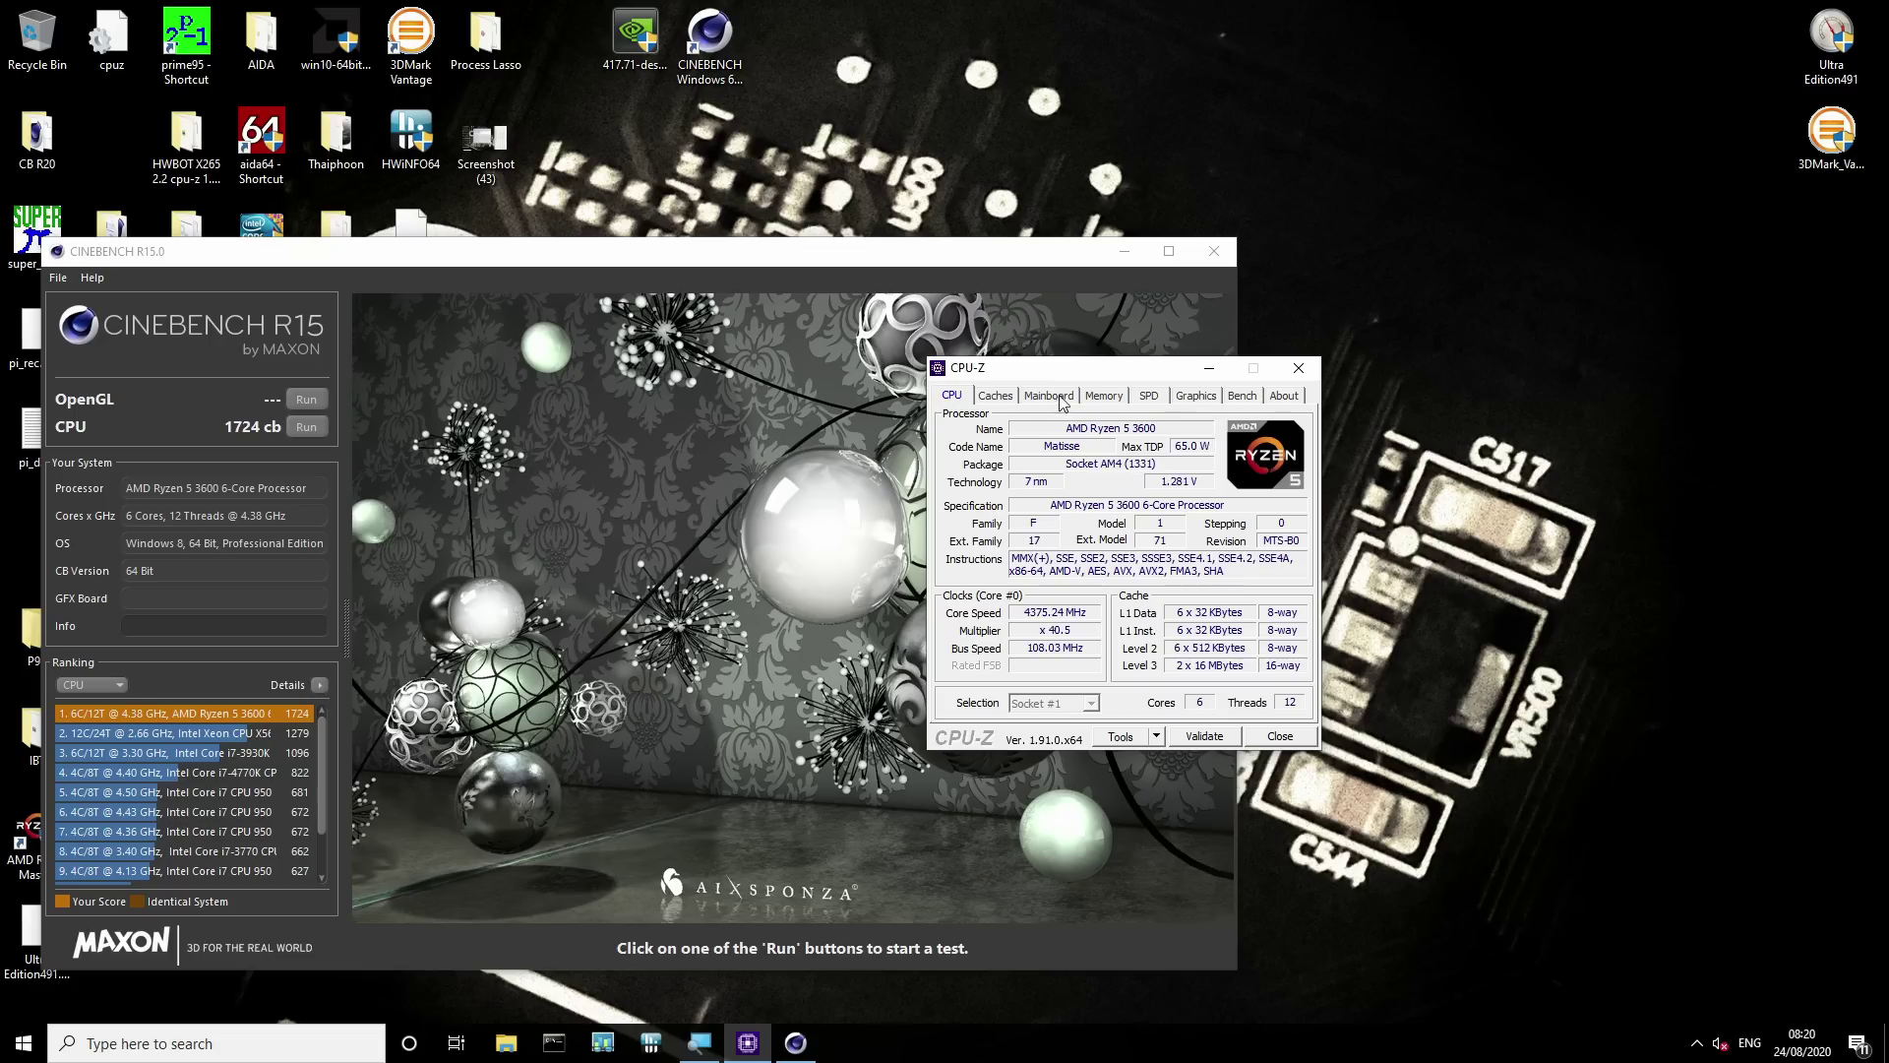
left_click_drag(1069, 378, 994, 395)
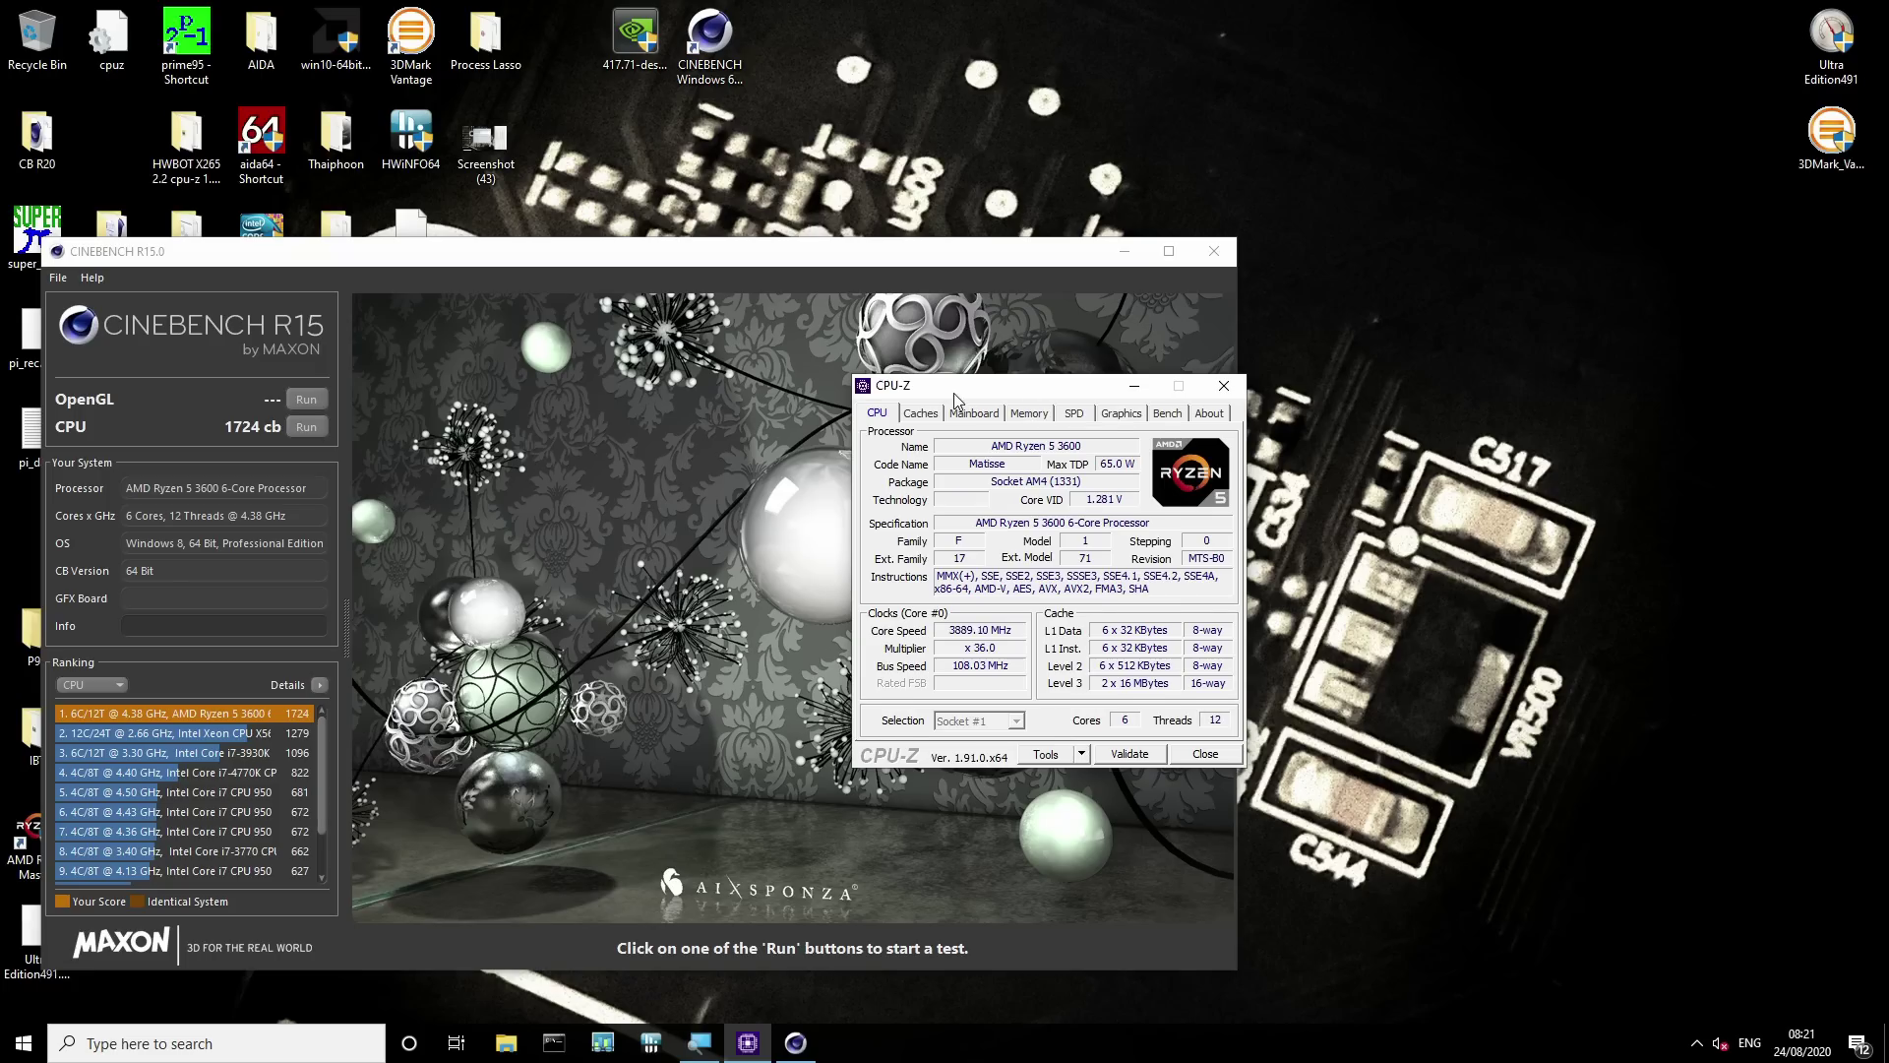
left_click_drag(954, 386, 970, 370)
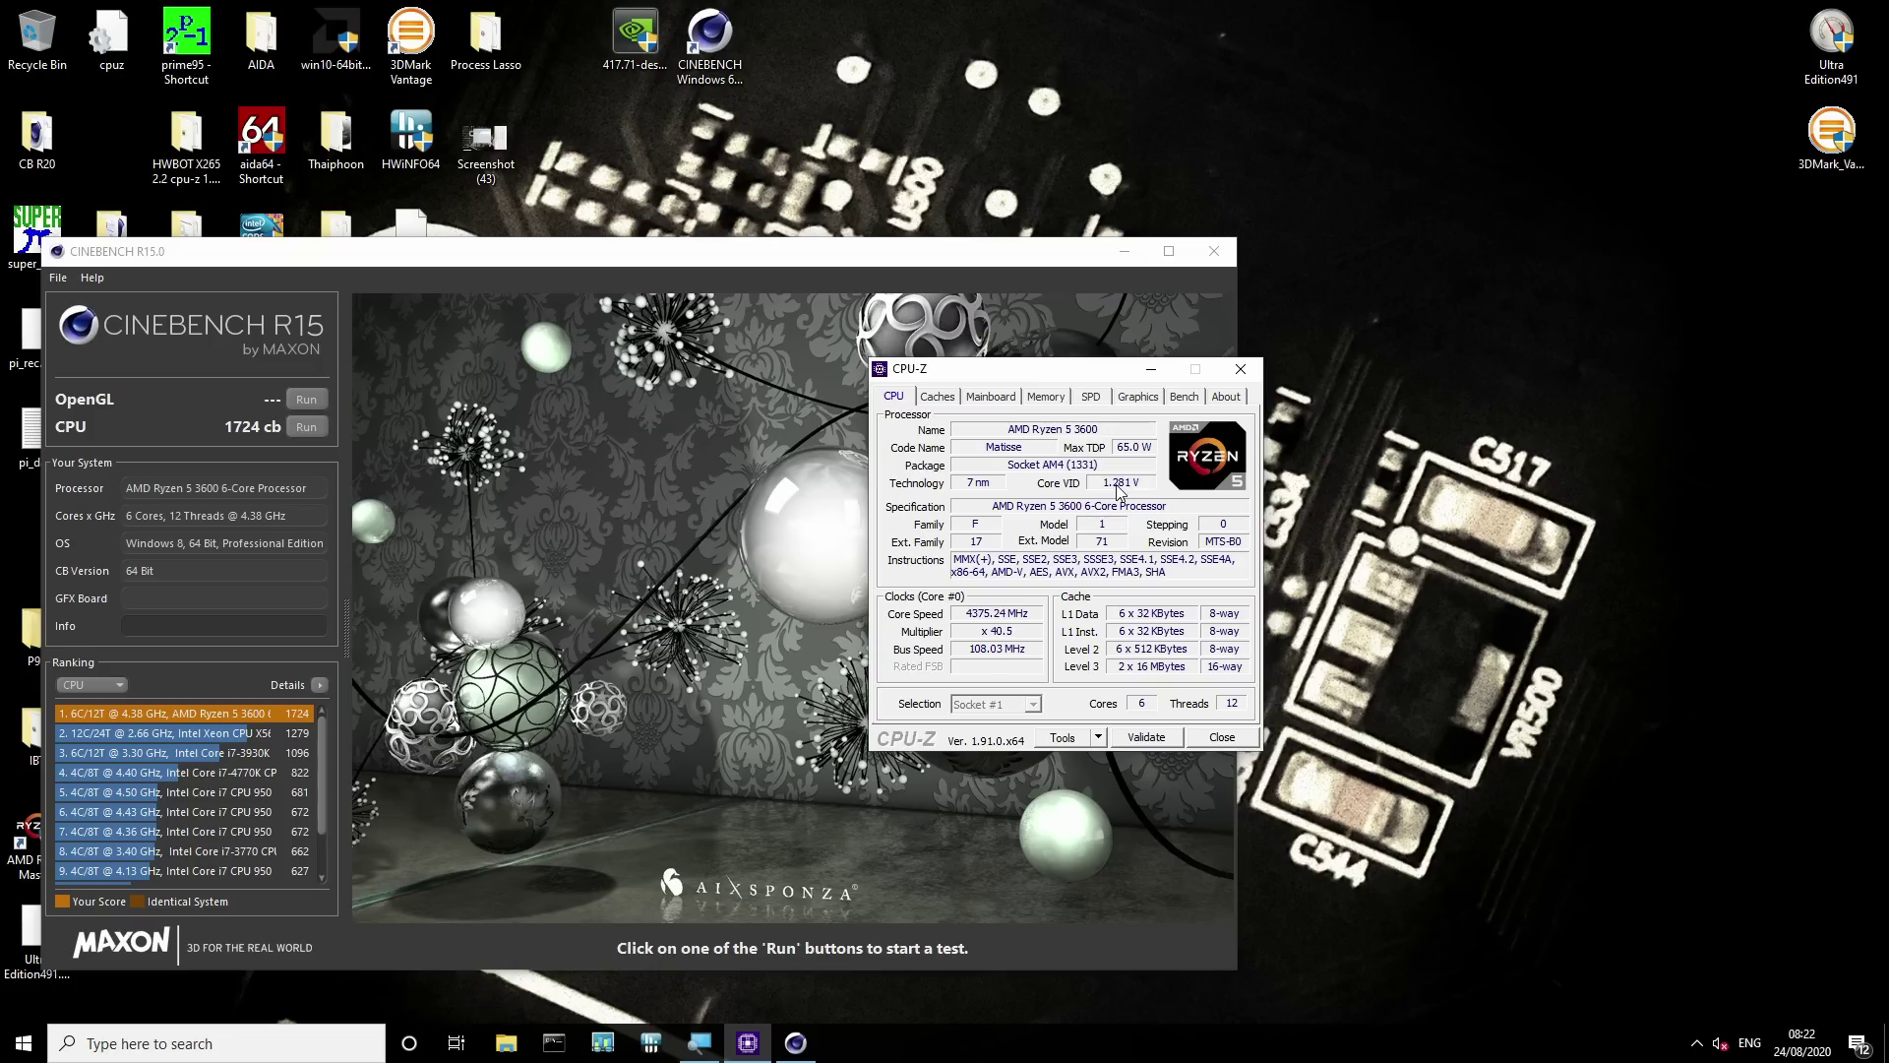
left_click_drag(985, 373, 788, 358)
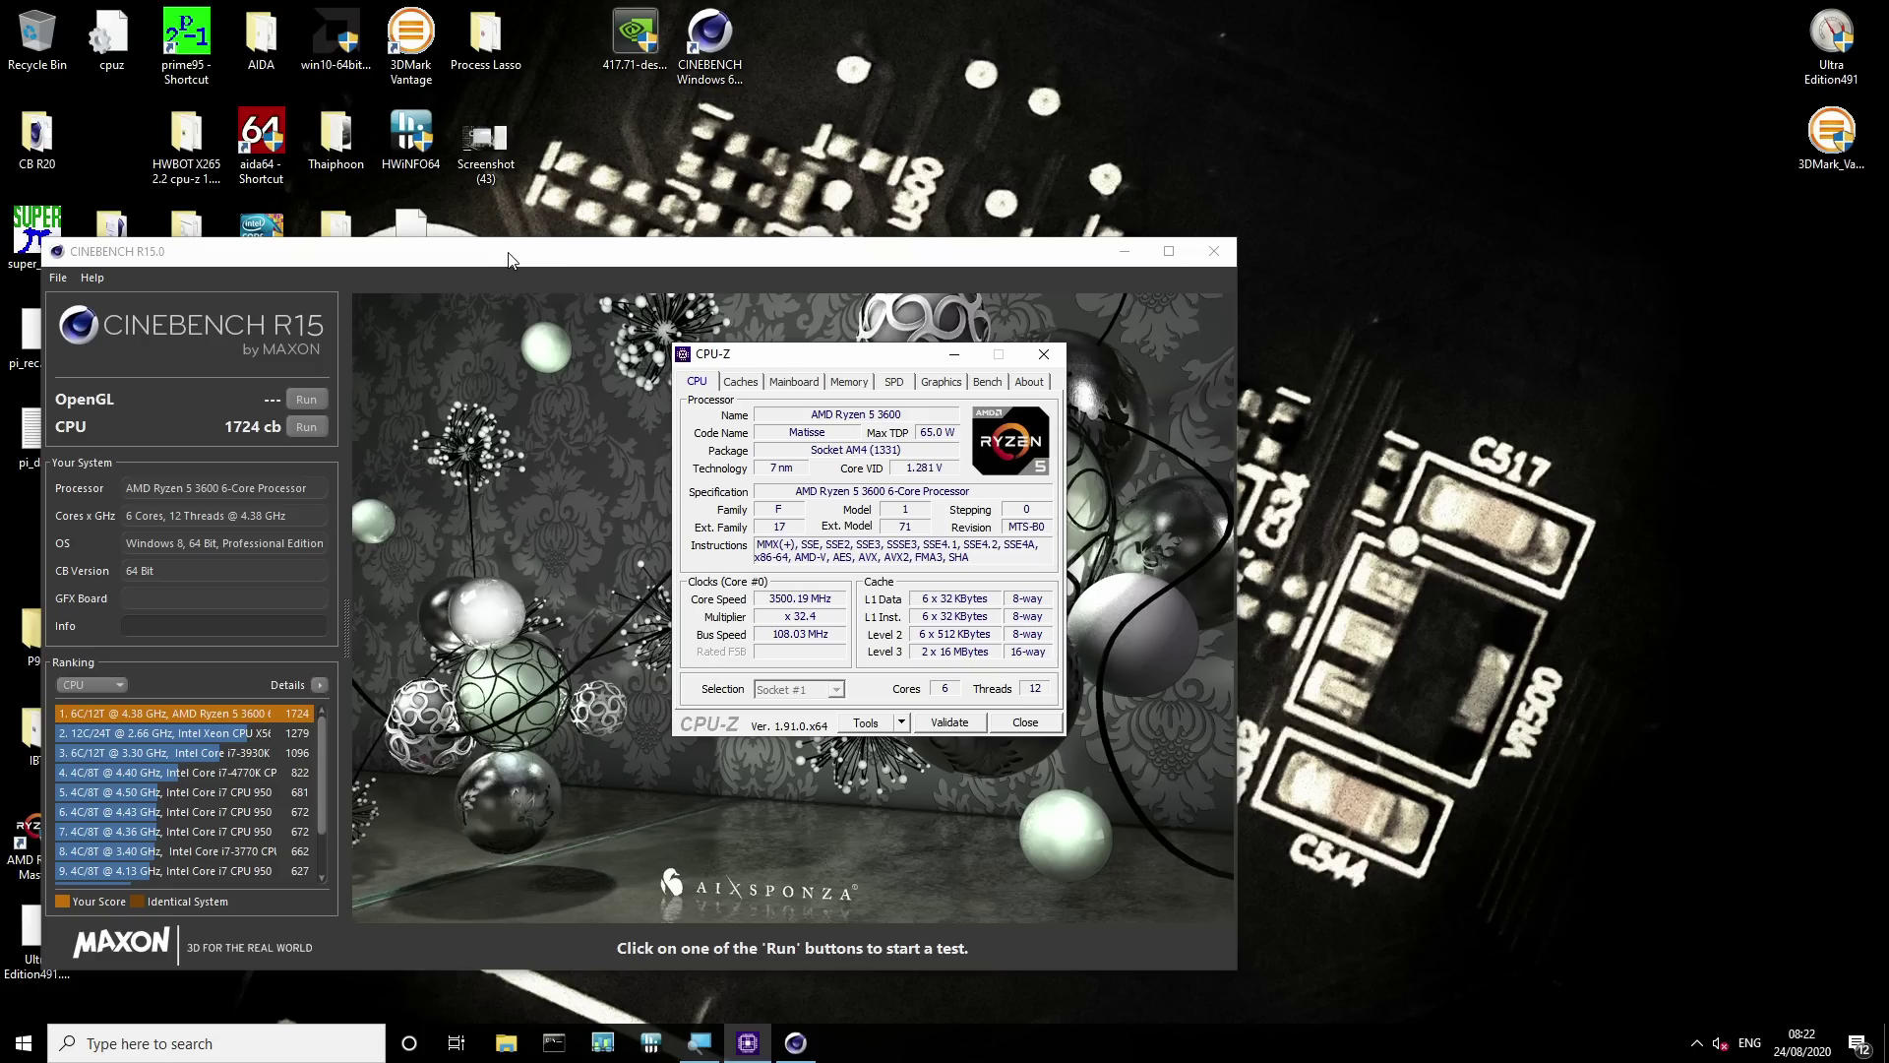
Move Cinebench right and launch cpuz_x64, closing the duplicate CPU-Z window
left_click_drag(326, 254, 796, 295)
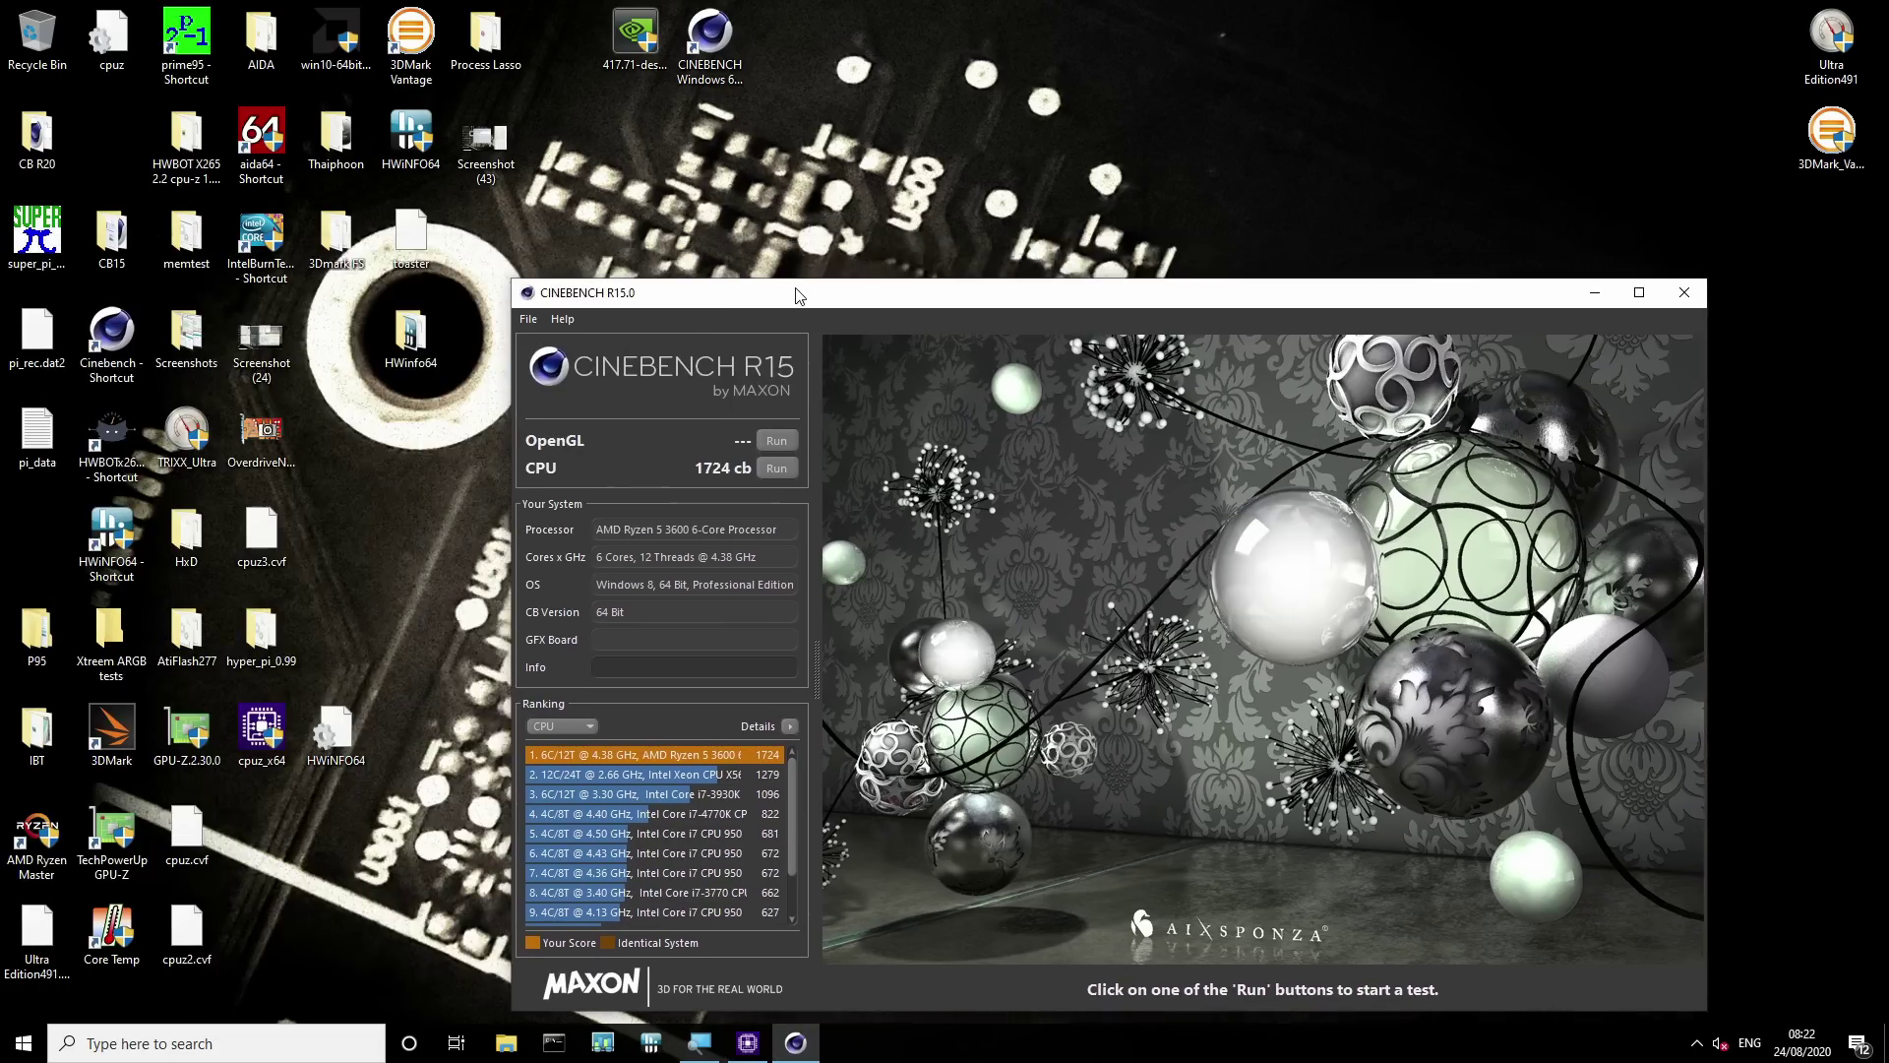
left_click(254, 734)
double_click(255, 736)
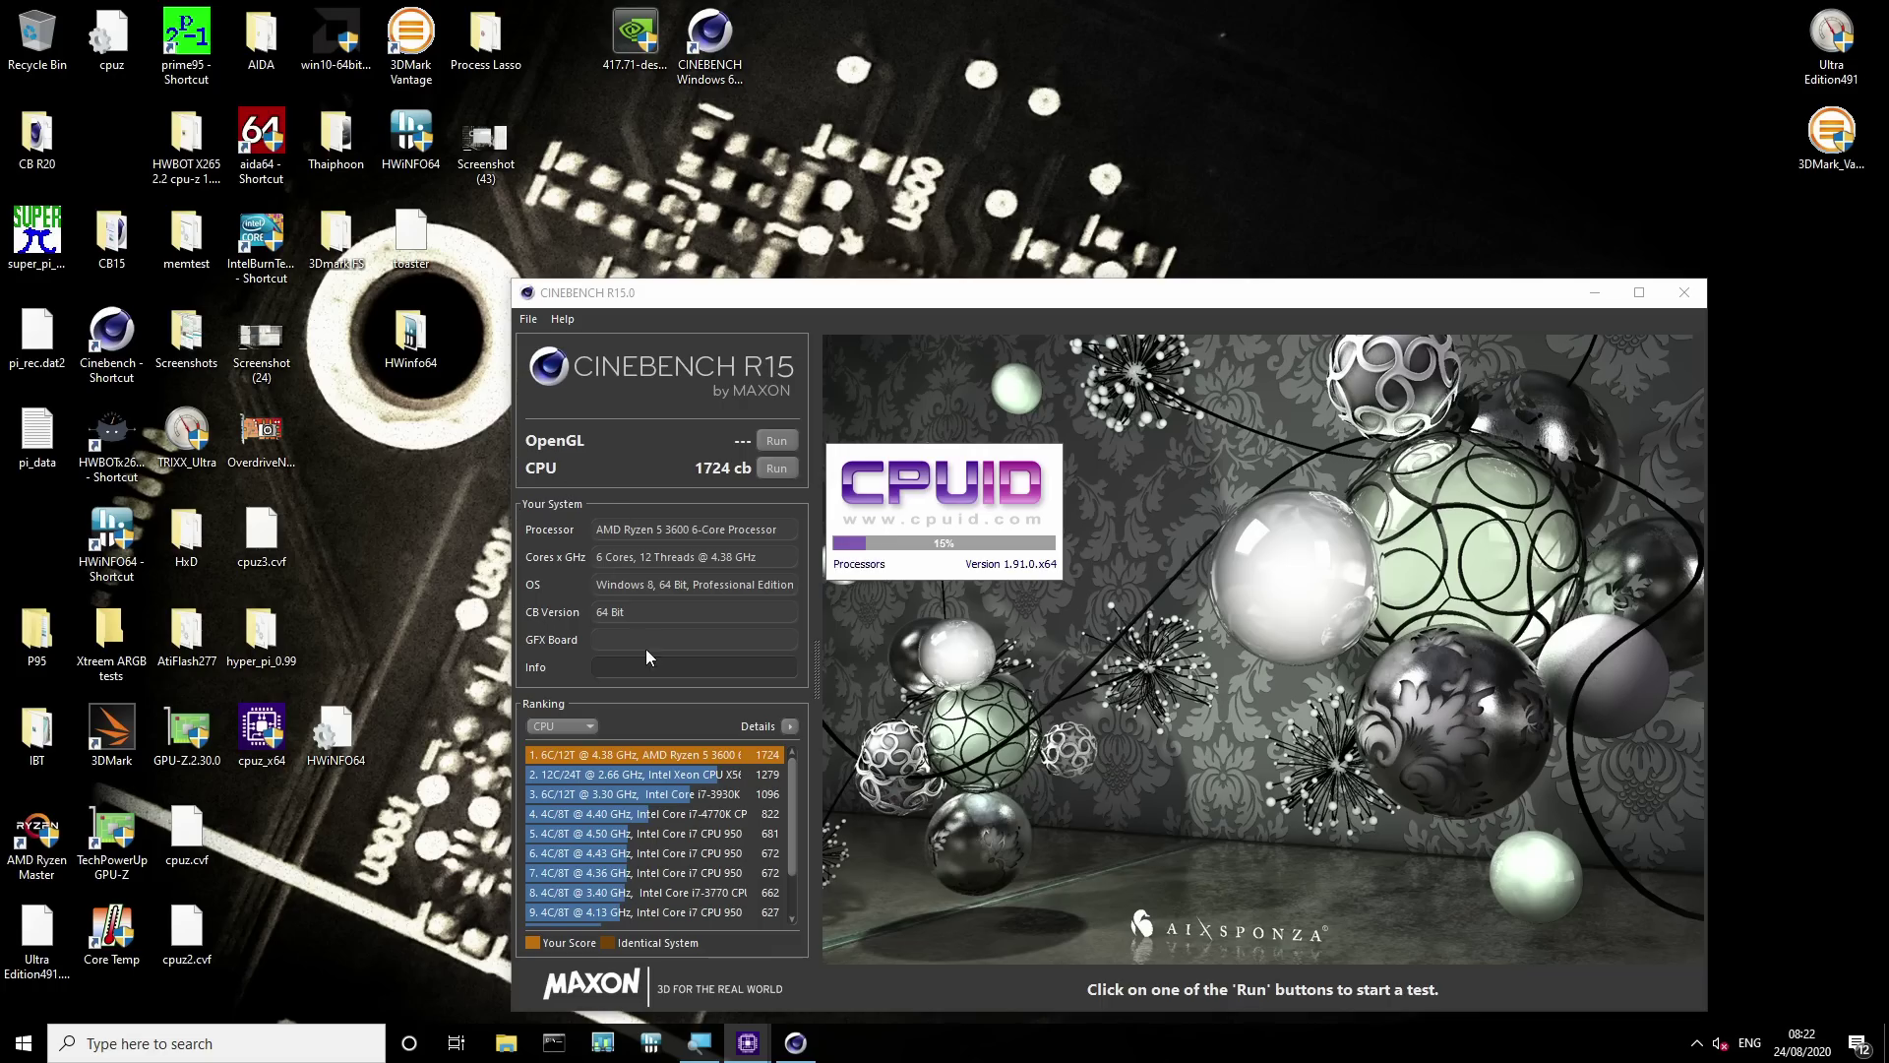
mouse_move(748, 1042)
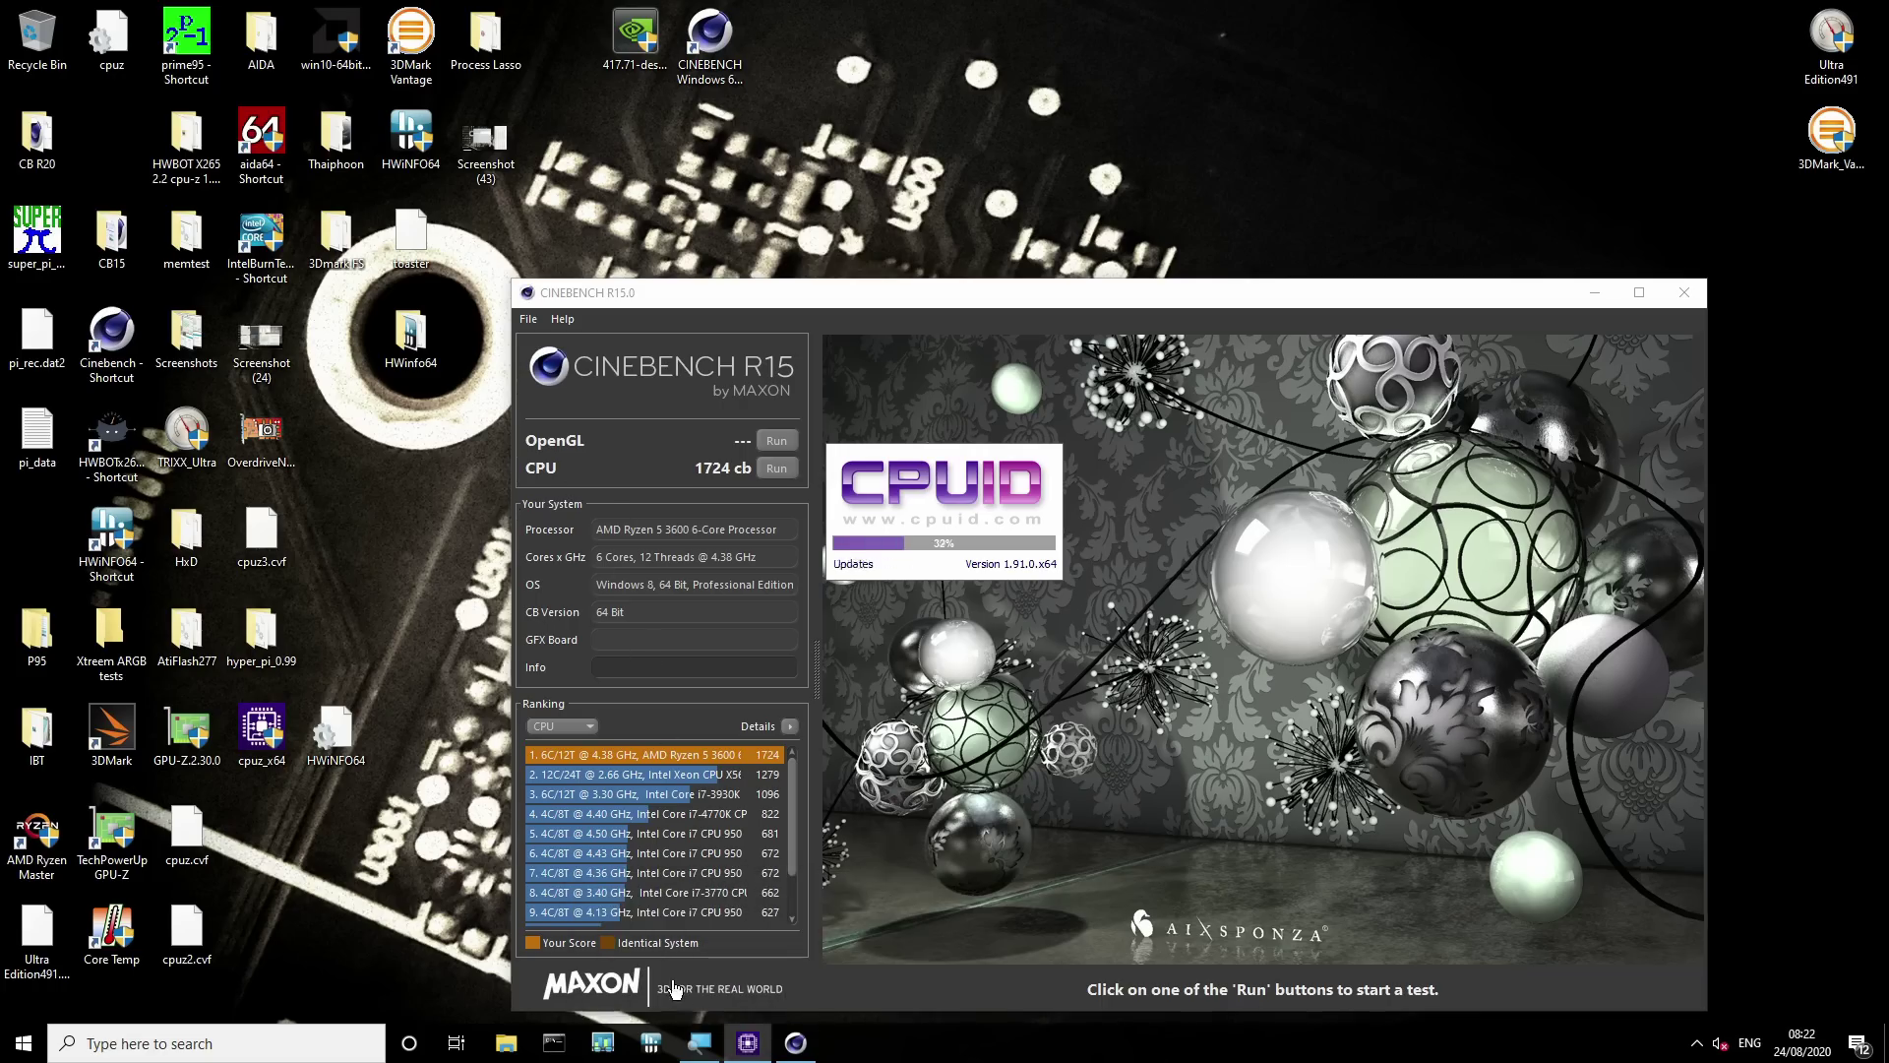
left_click(714, 1002)
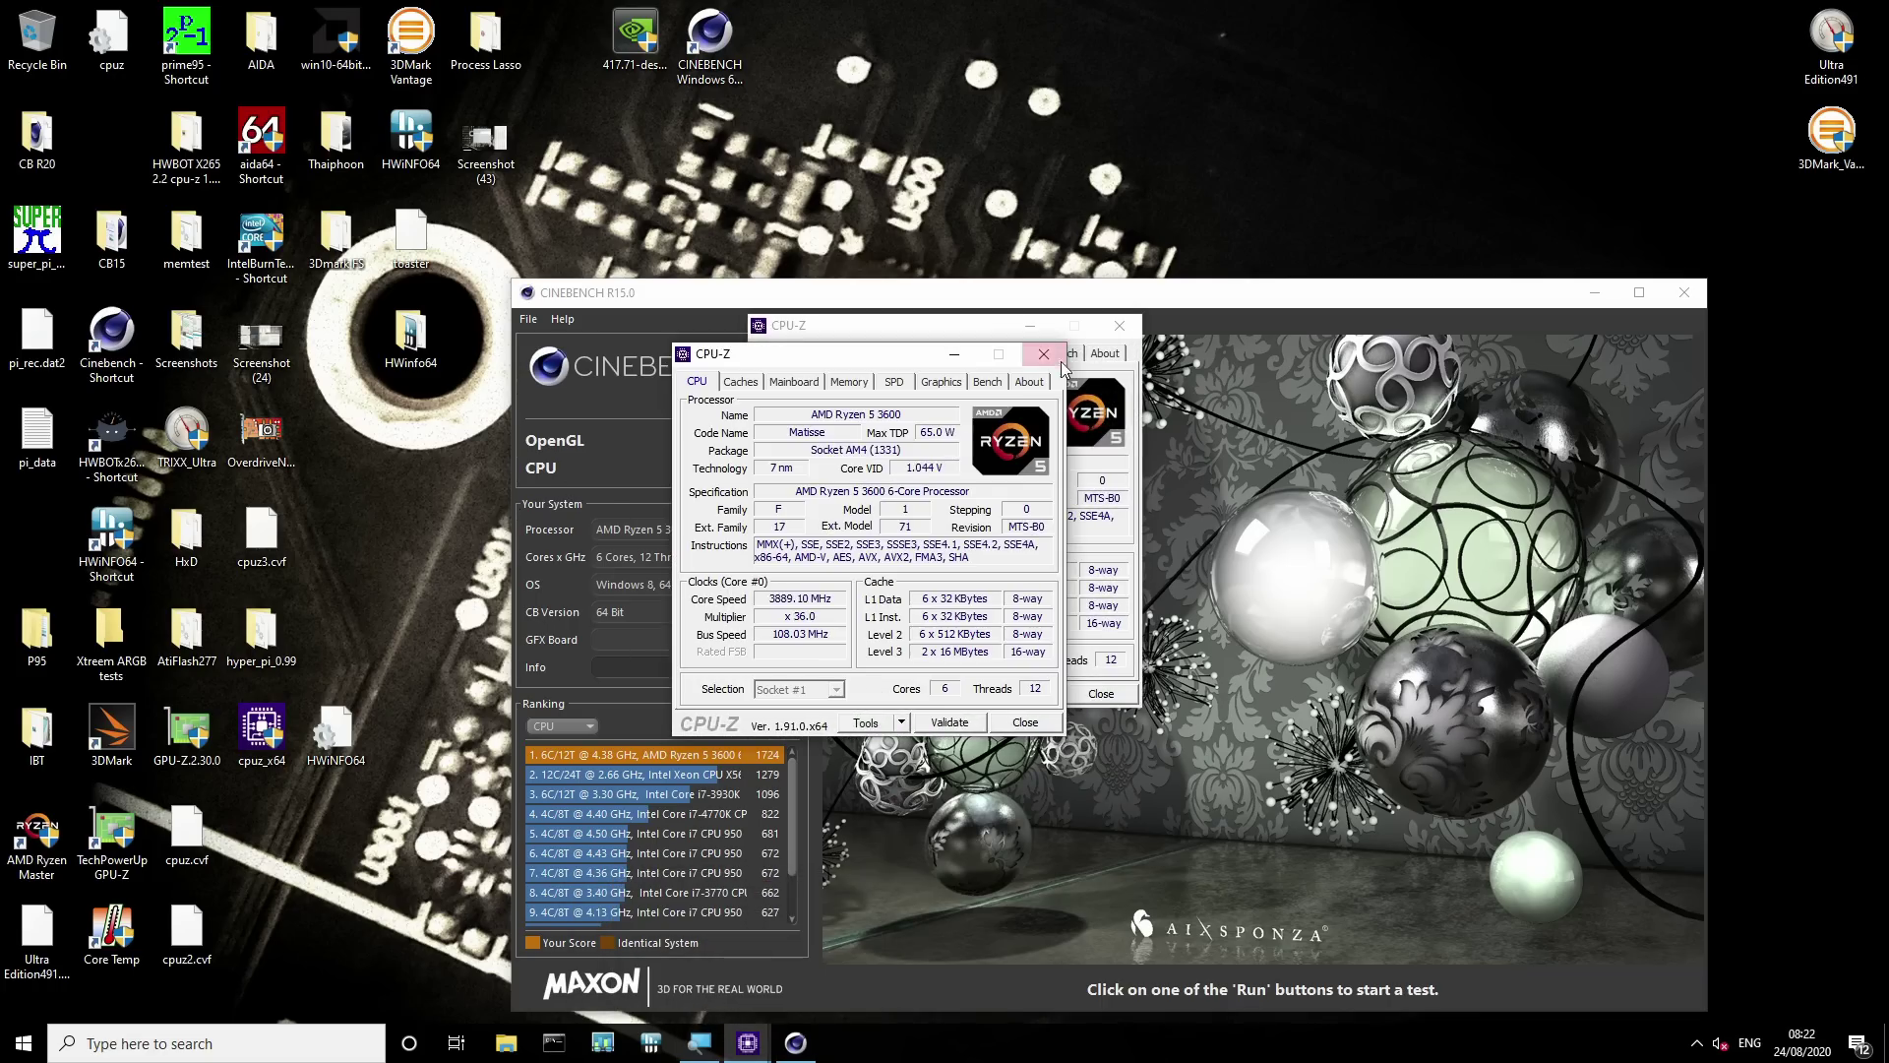
left_click(1120, 325)
Check the Memory and Gigabyte A520M H Mainboard pages, placing CPU-Z left of Cinebench's 1724 cb
left_click(871, 384)
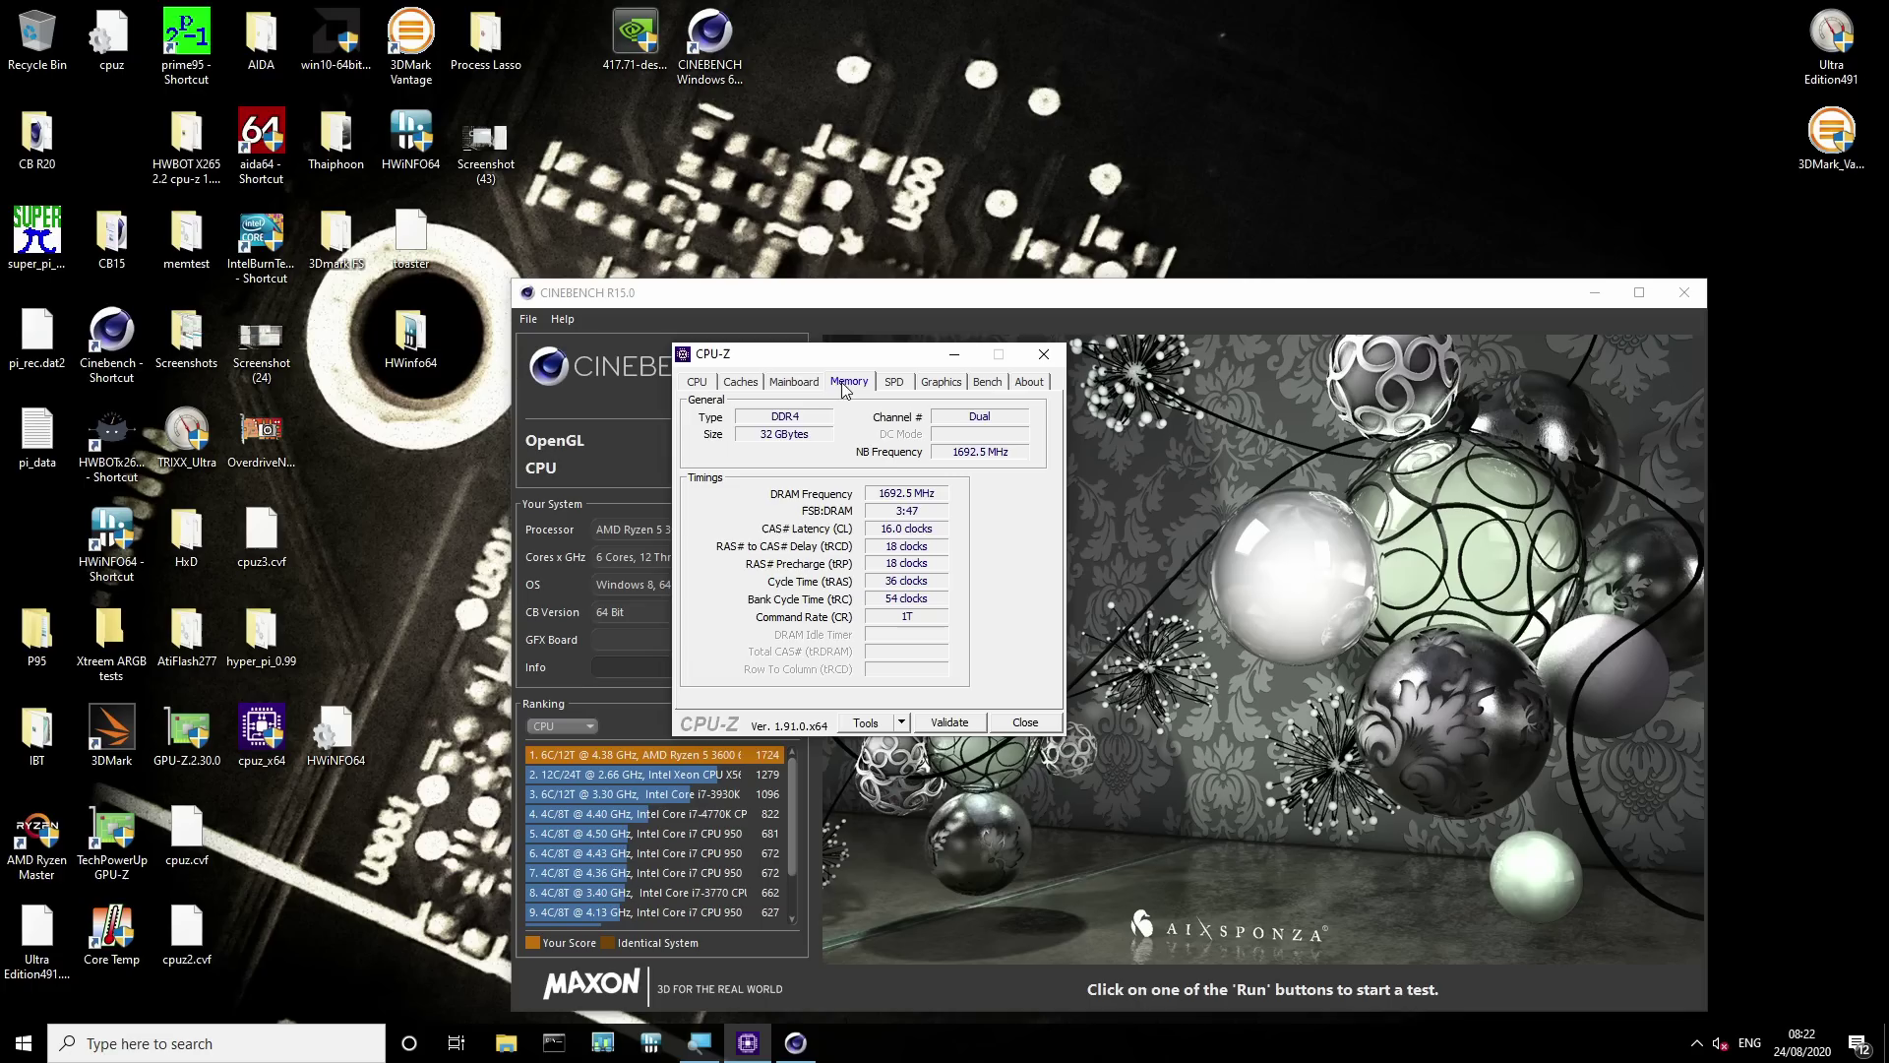
left_click(792, 391)
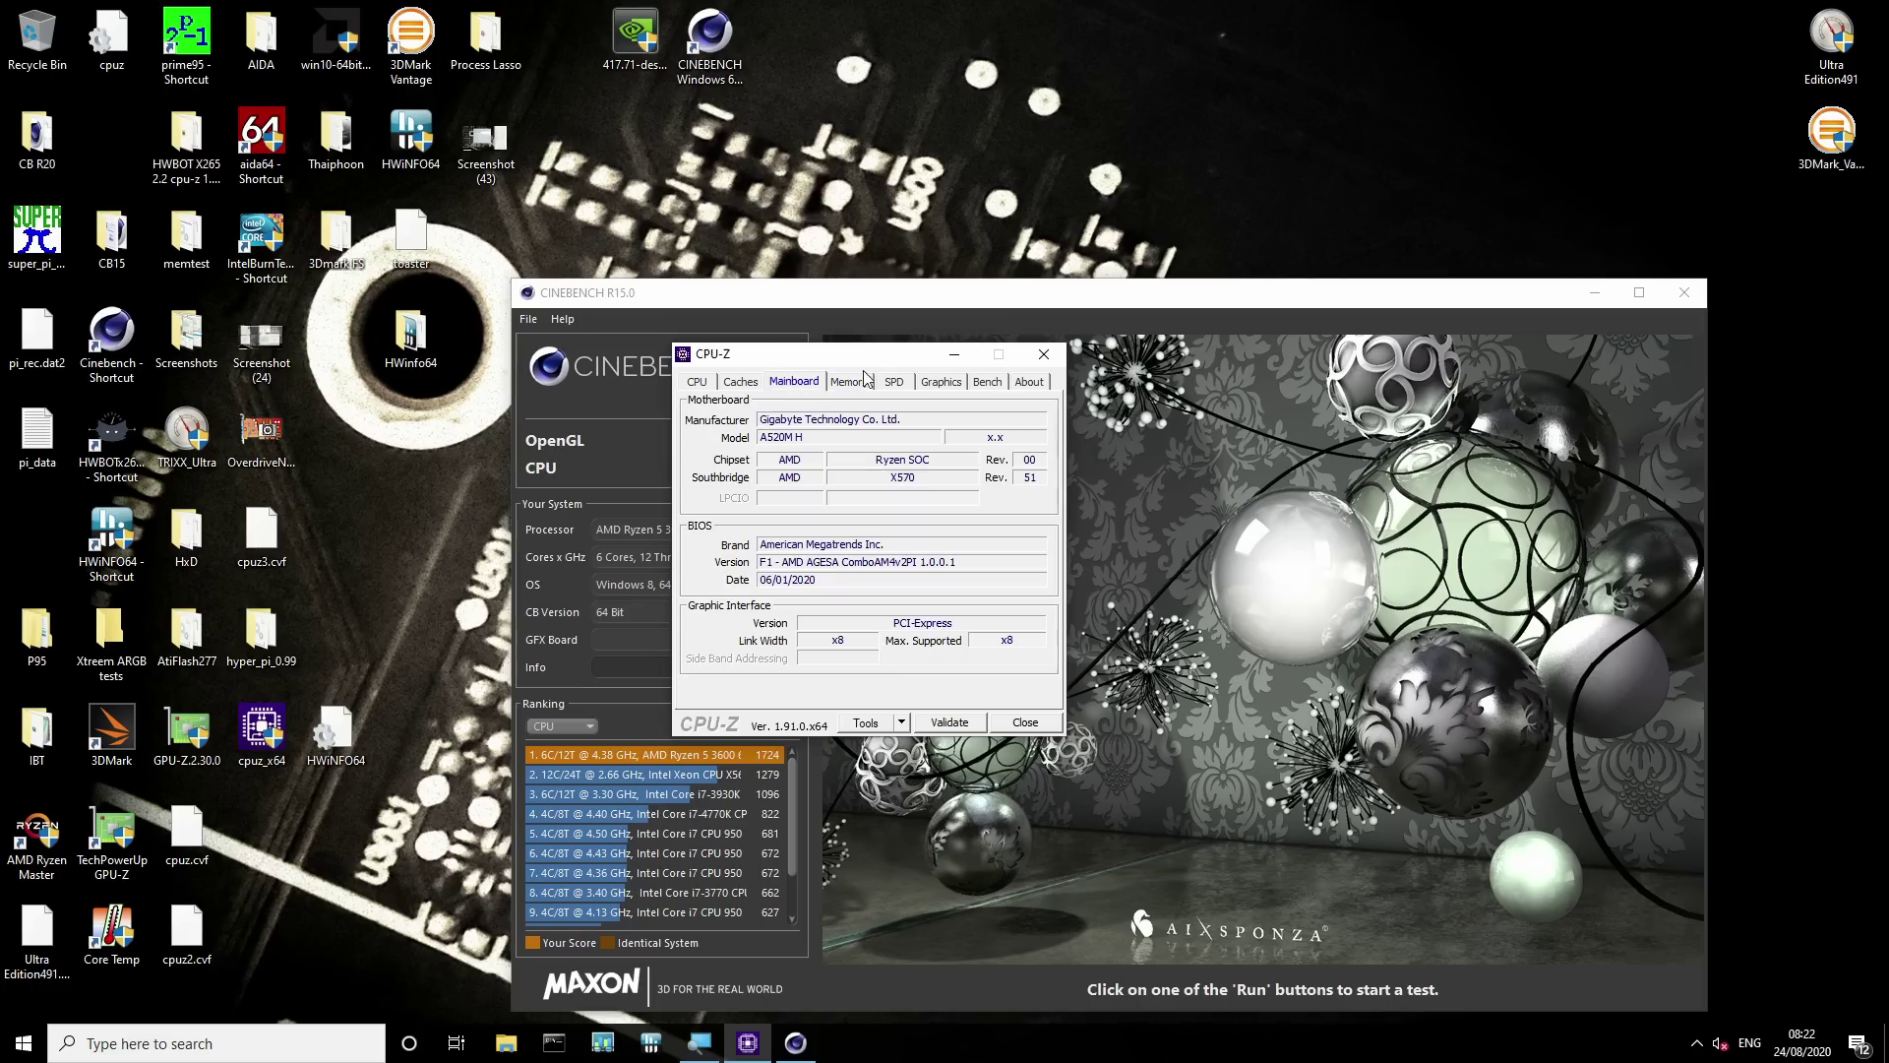
left_click_drag(876, 361, 391, 366)
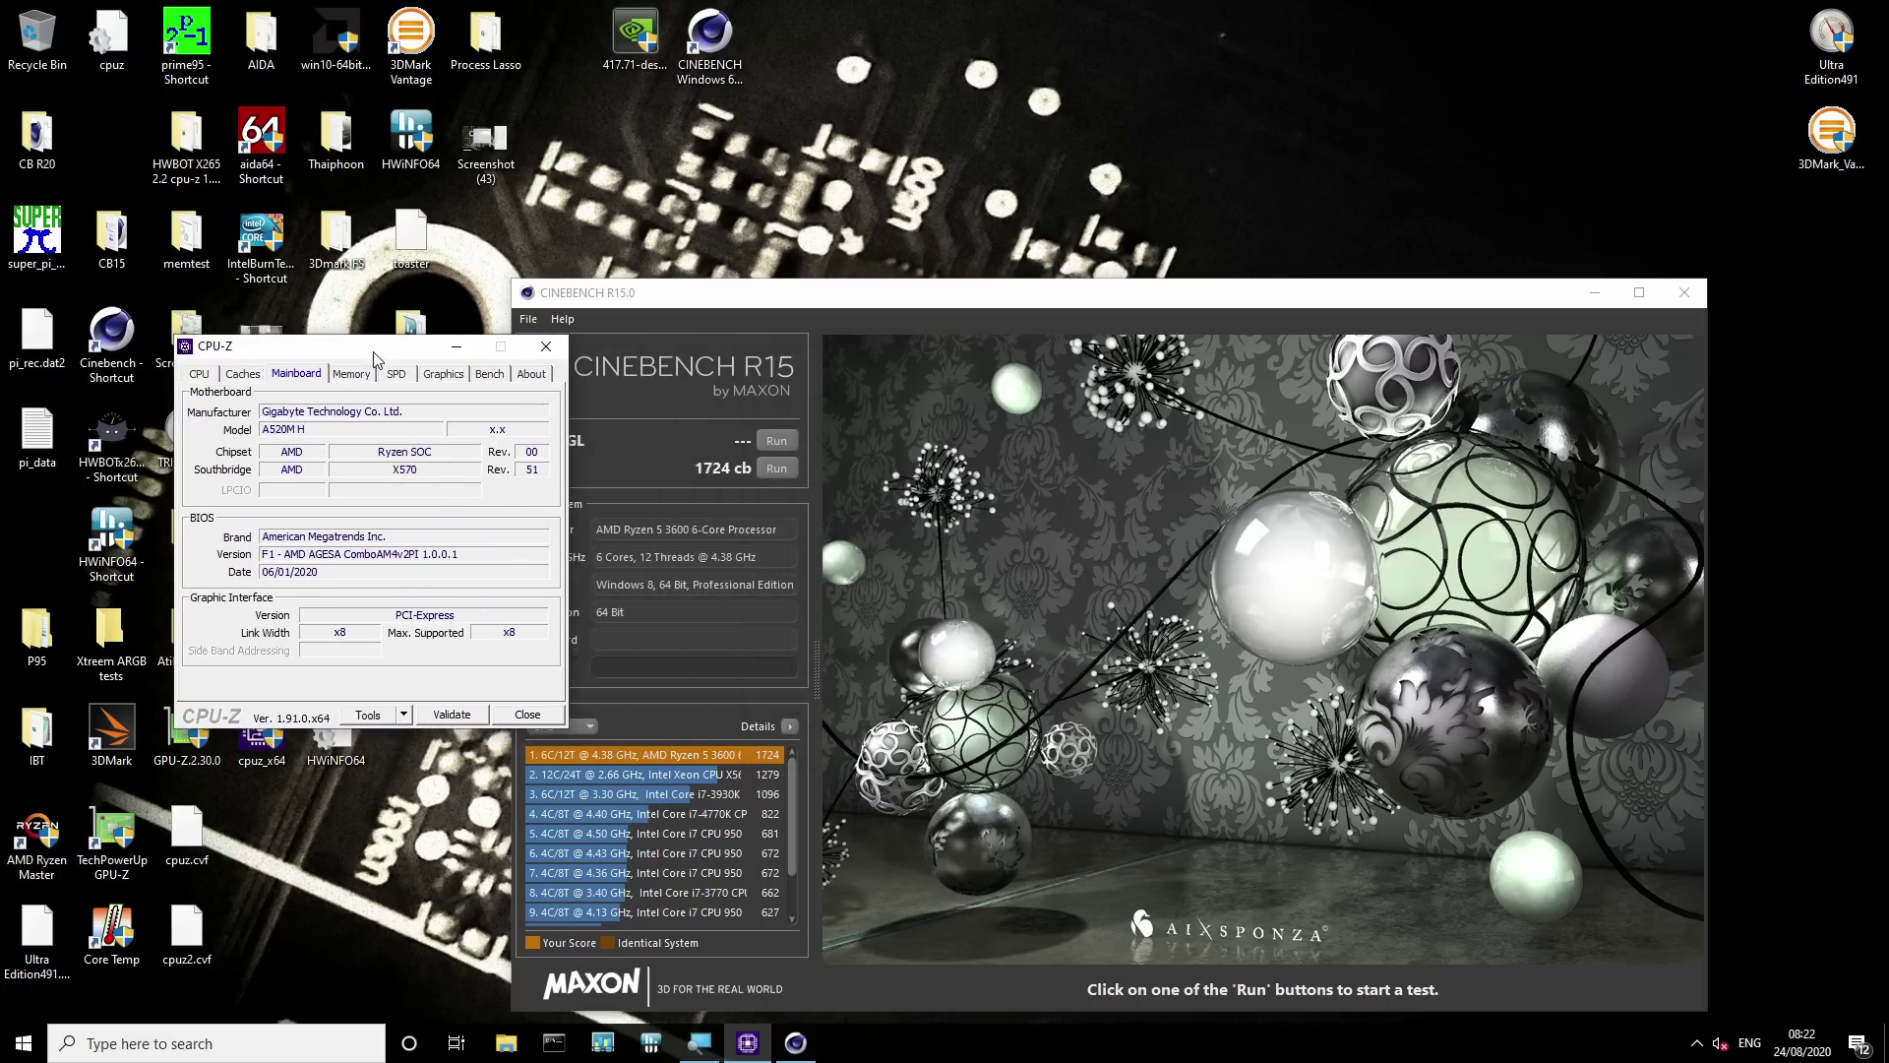
left_click(361, 374)
left_click(297, 374)
left_click_drag(704, 300, 799, 273)
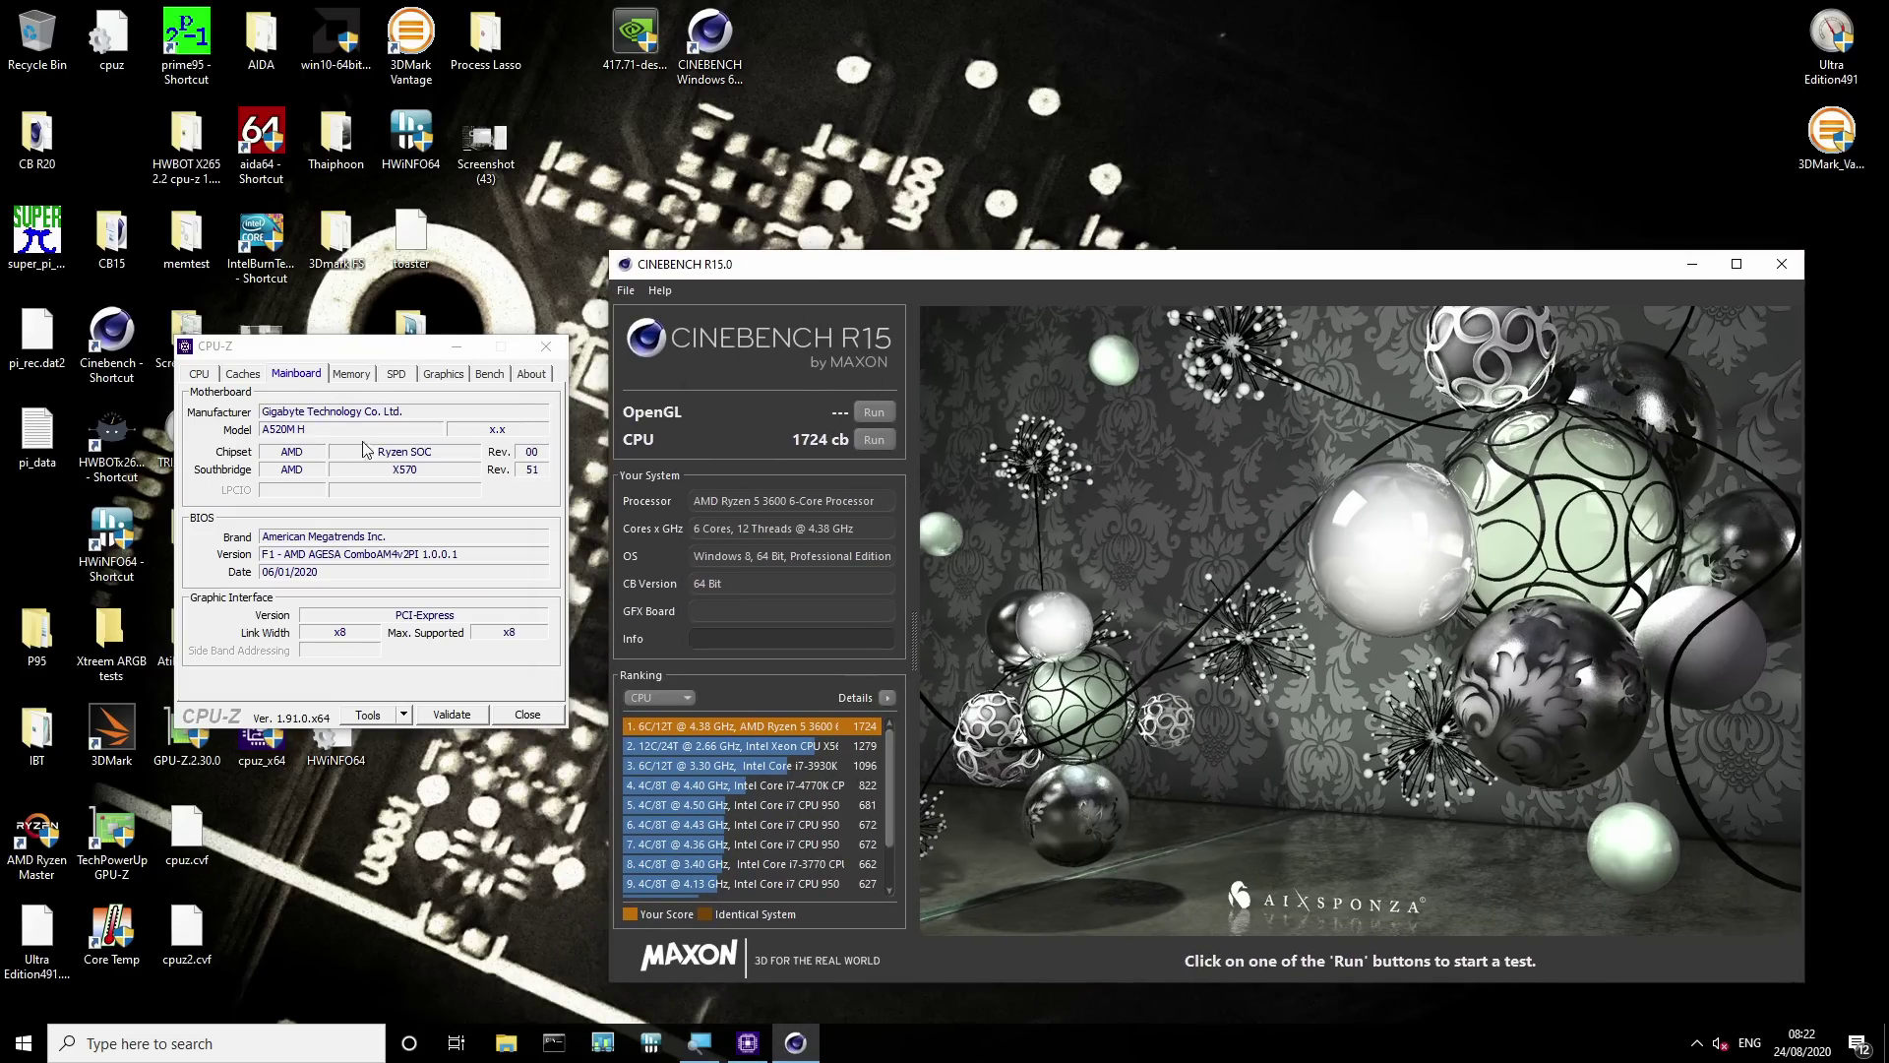
Read 4375 MHz core speed at 108 MHz bus, then show the 32 GB DDR4 memory timings
left_click(202, 379)
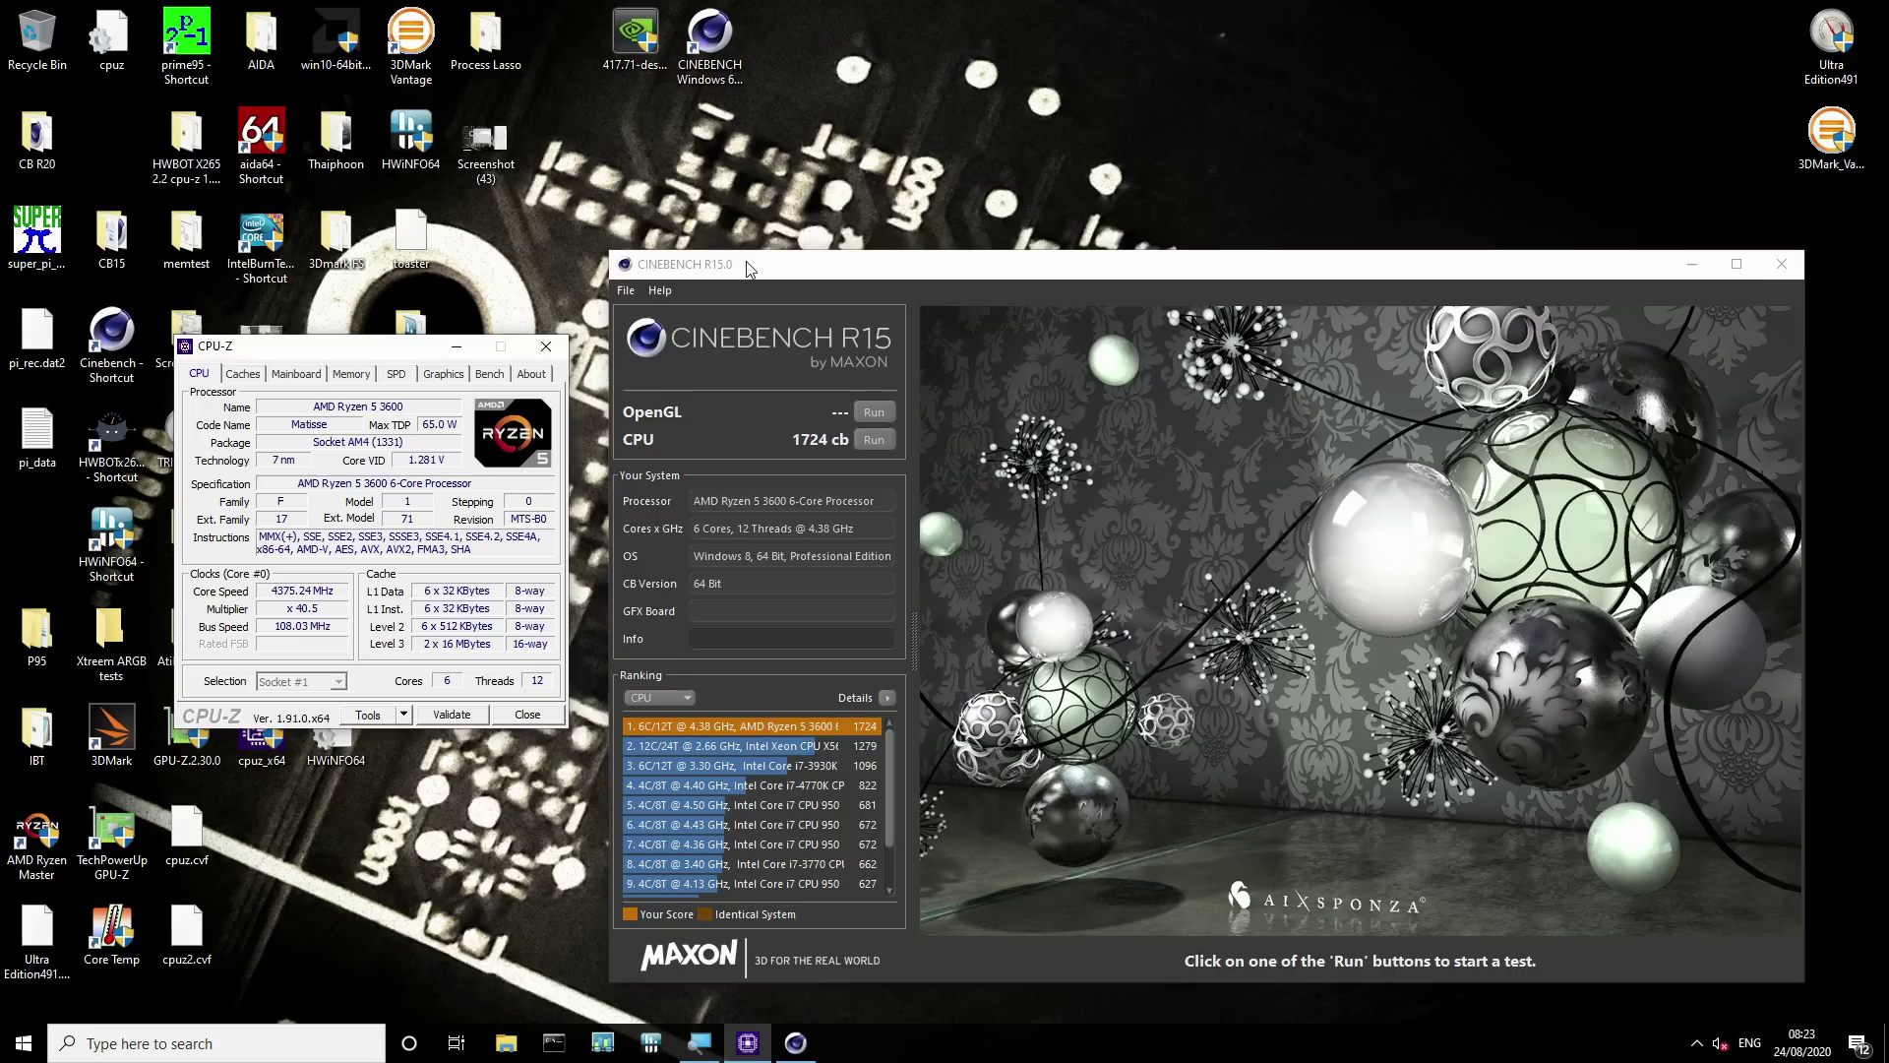
left_click_drag(750, 268, 780, 241)
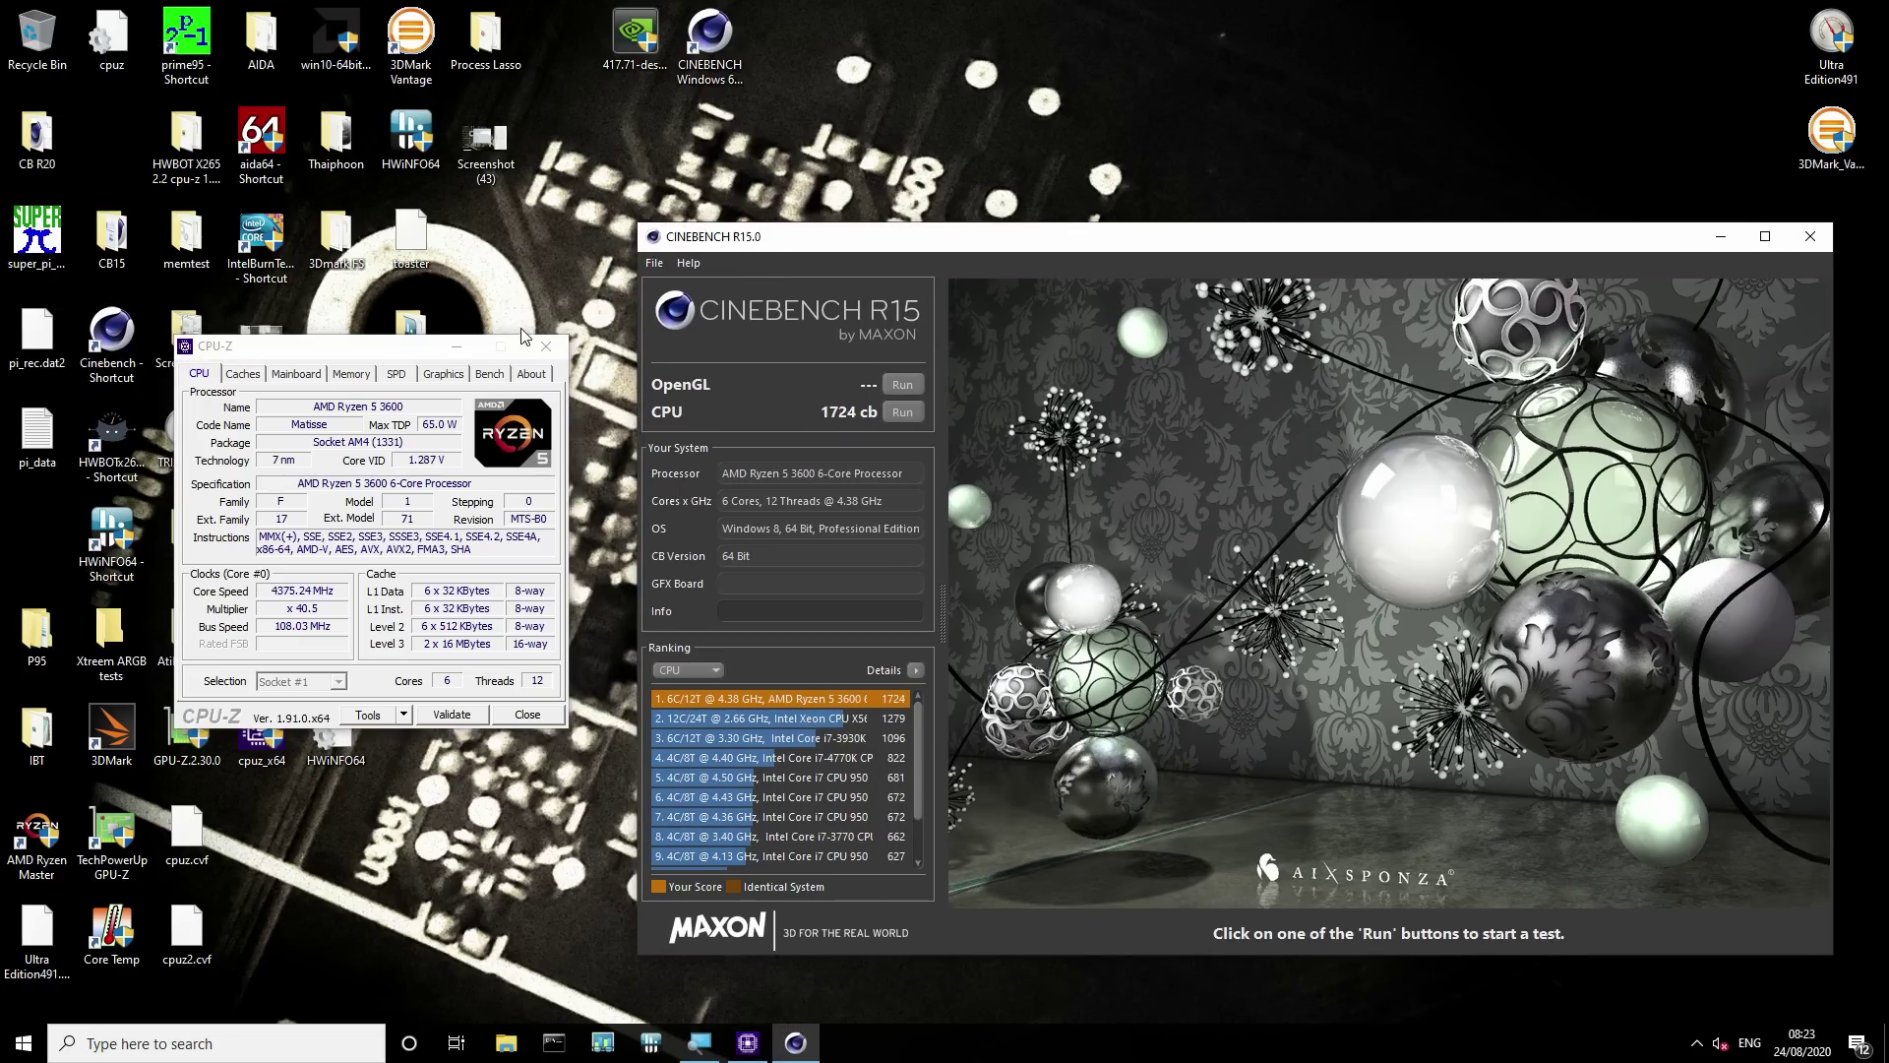
left_click_drag(382, 355, 408, 307)
left_click(397, 336)
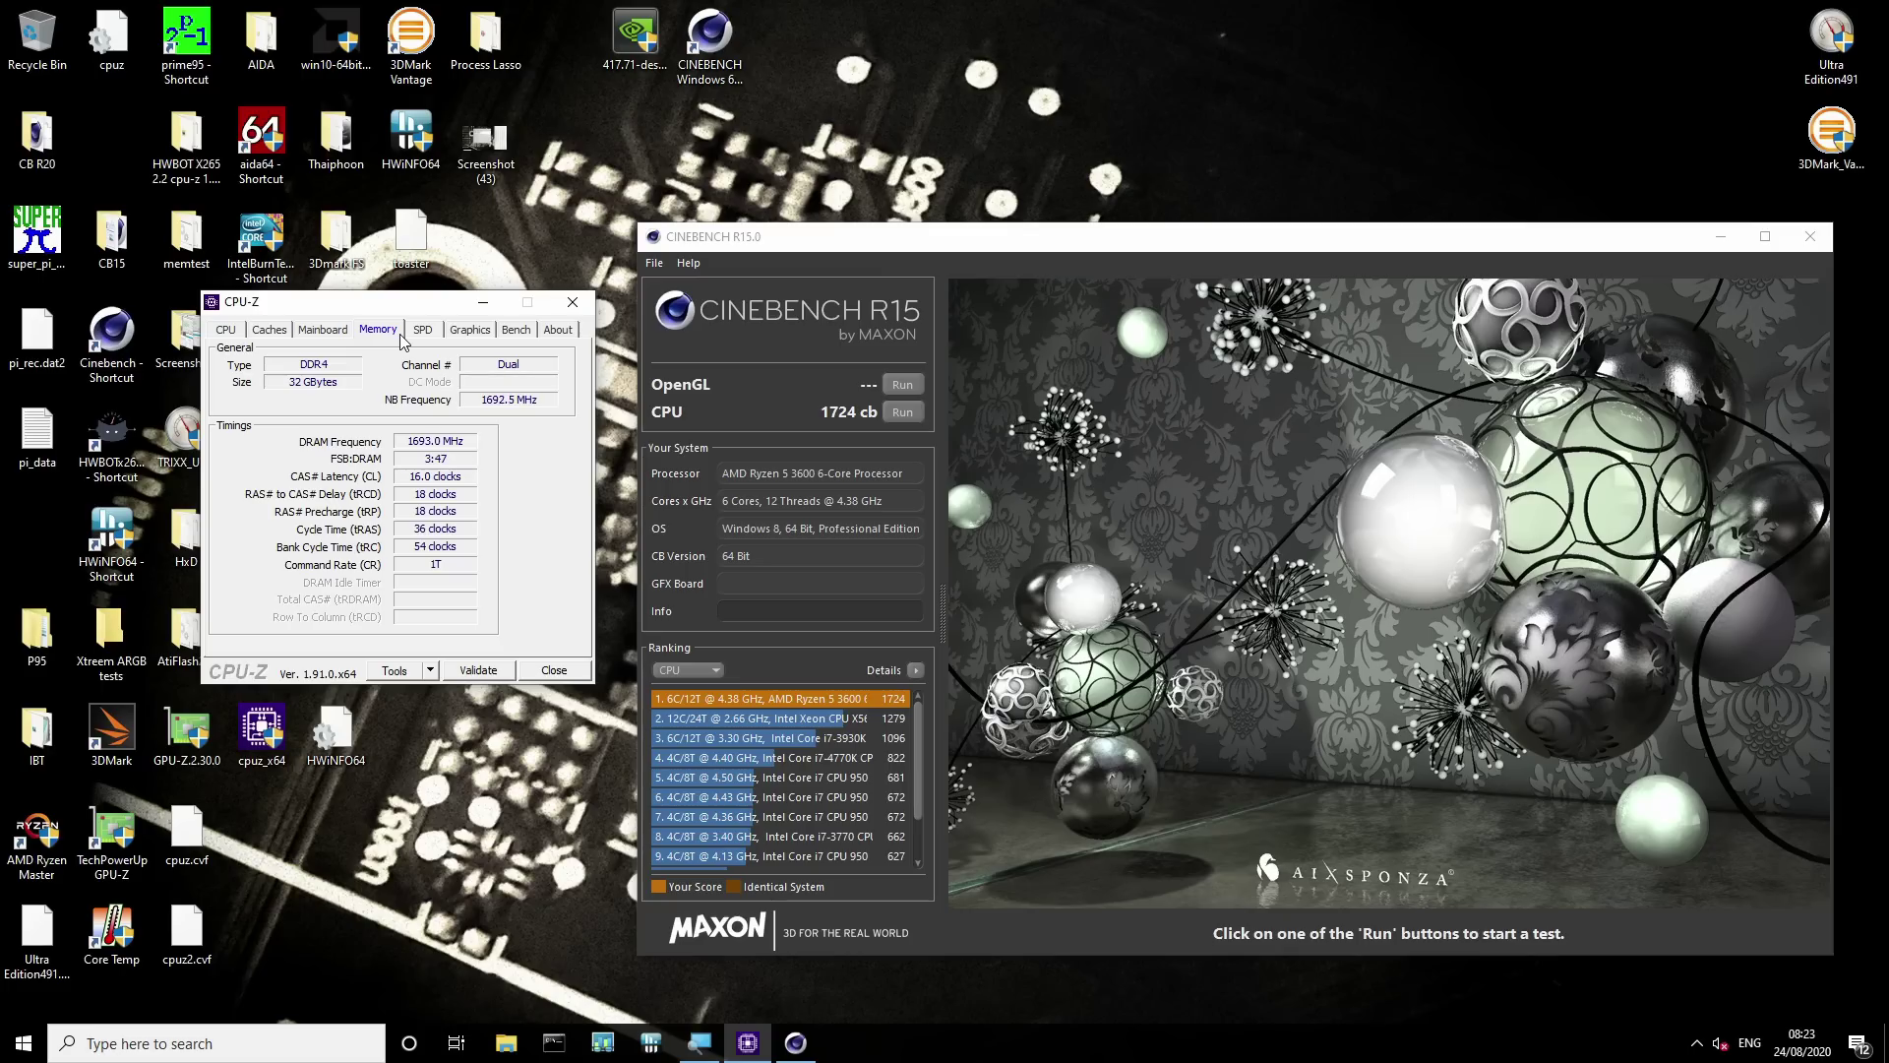
Start IntelBurnTest at High stress level and show CPU-Z's per-core clock speeds
double_click(261, 238)
left_click(228, 331)
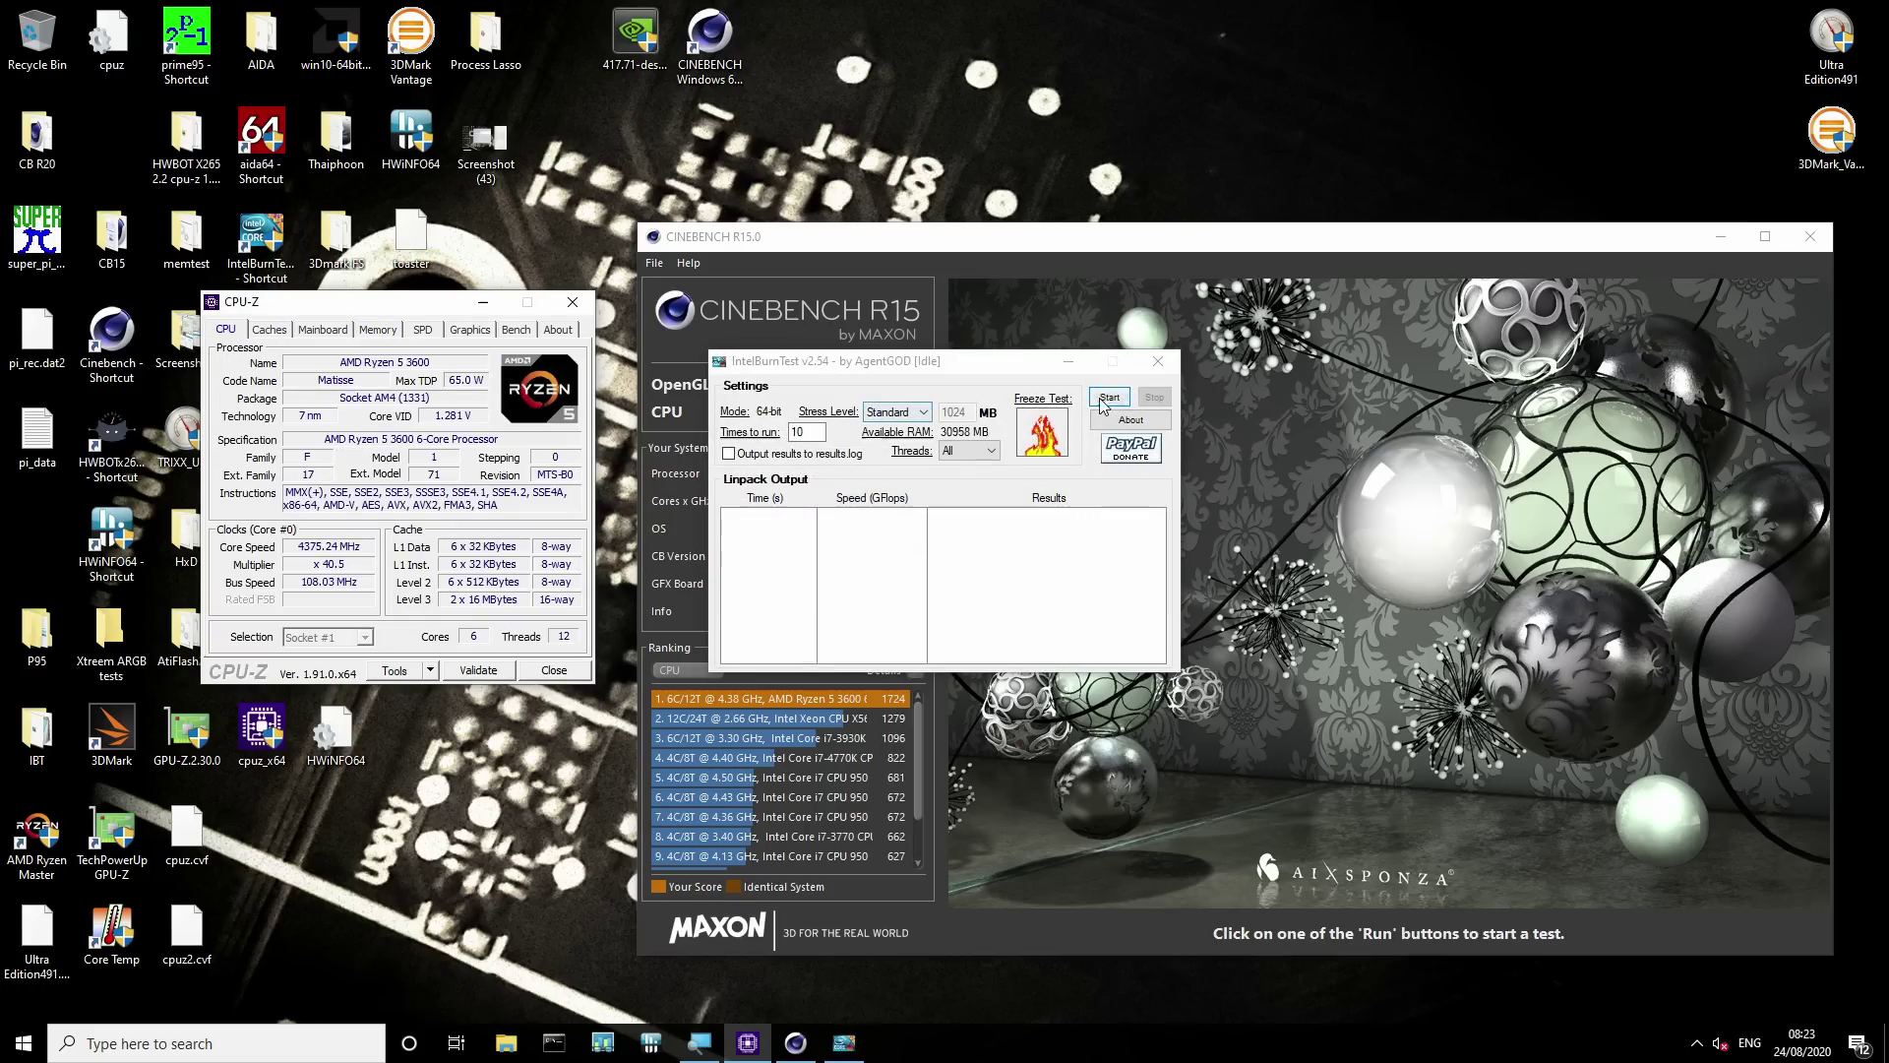
left_click(886, 412)
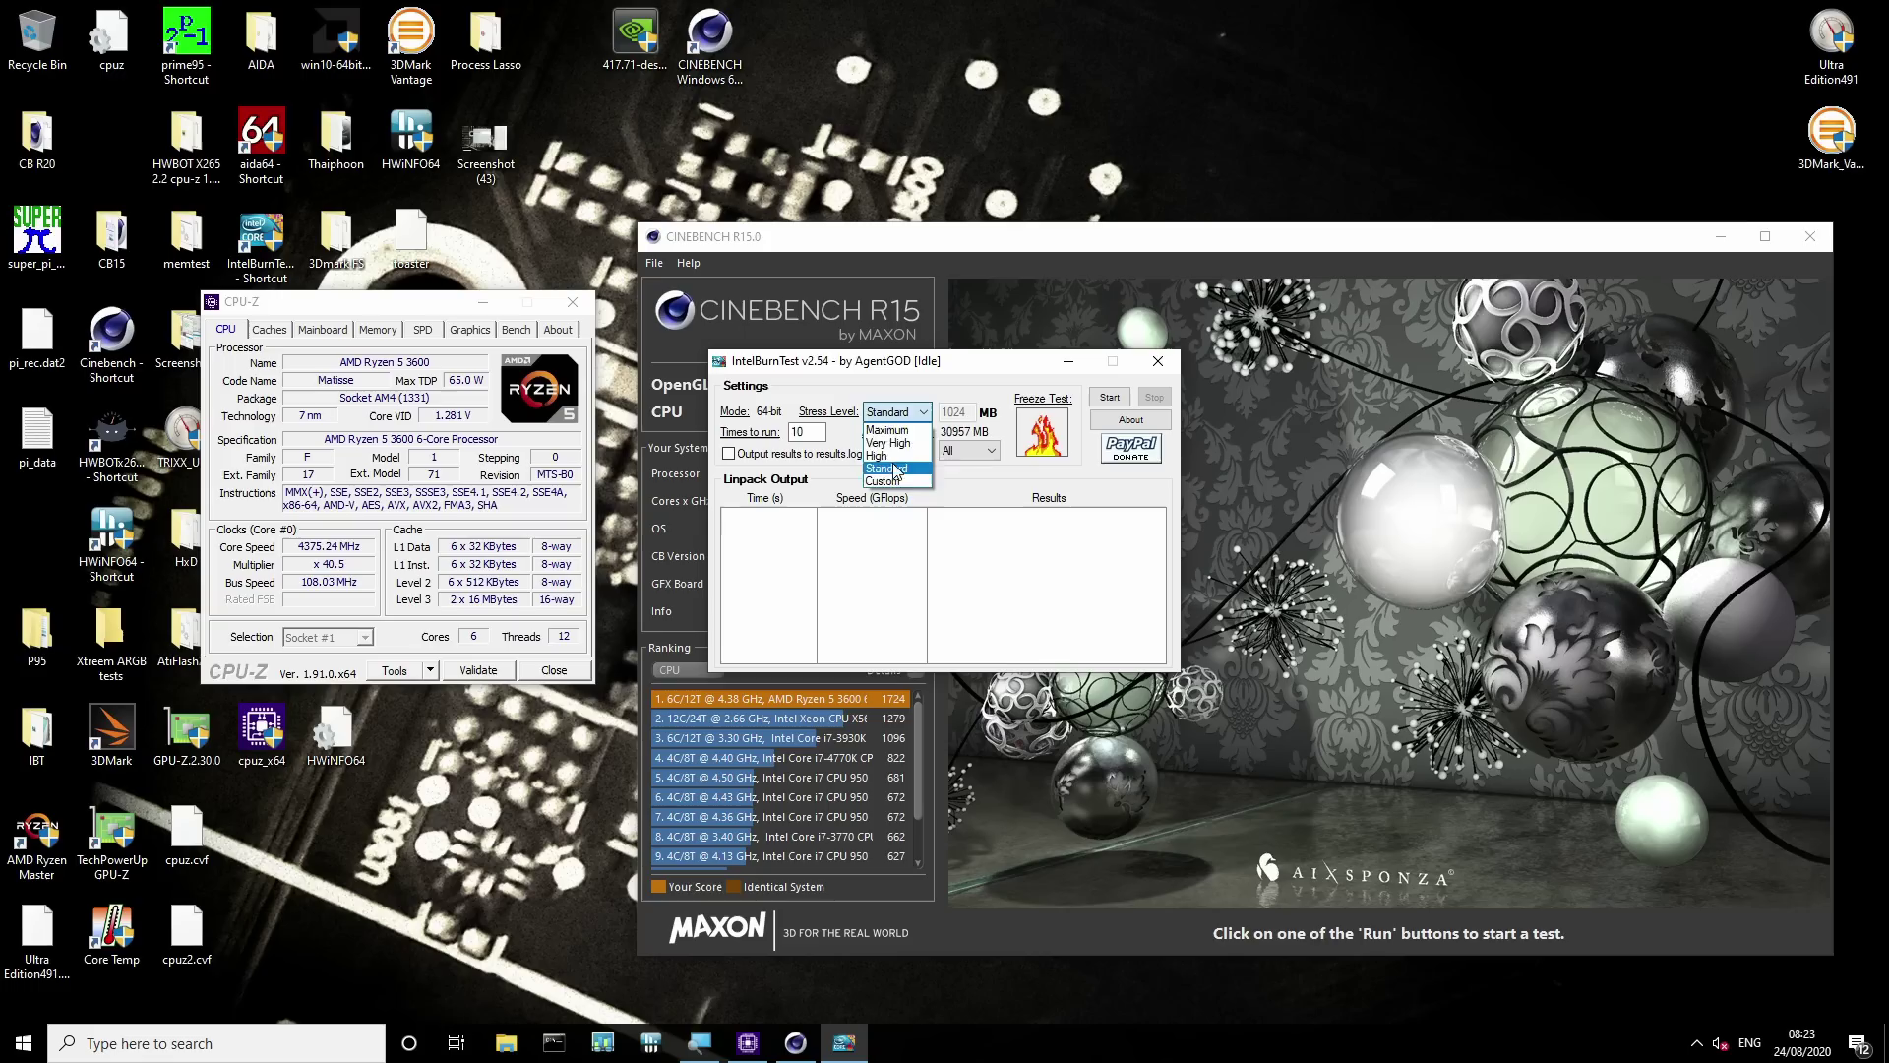
left_click(885, 444)
left_click(1108, 398)
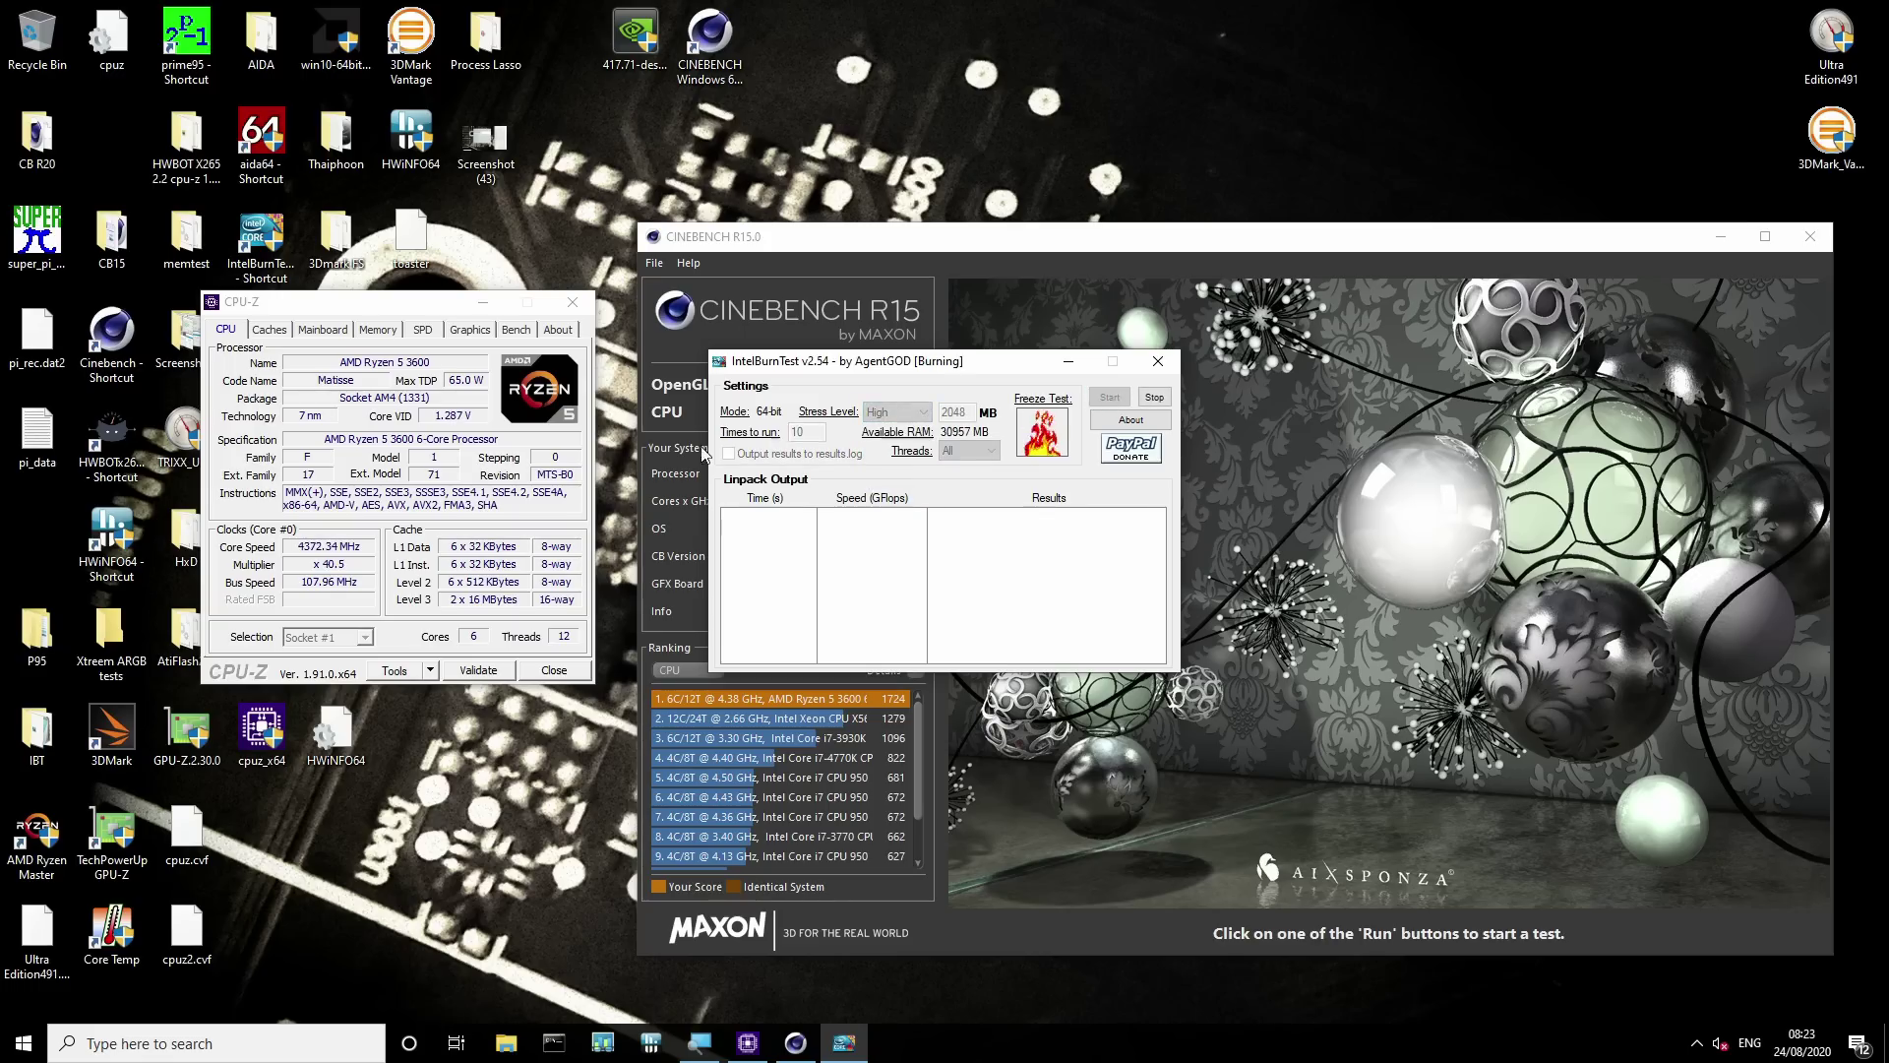
right_click(328, 549)
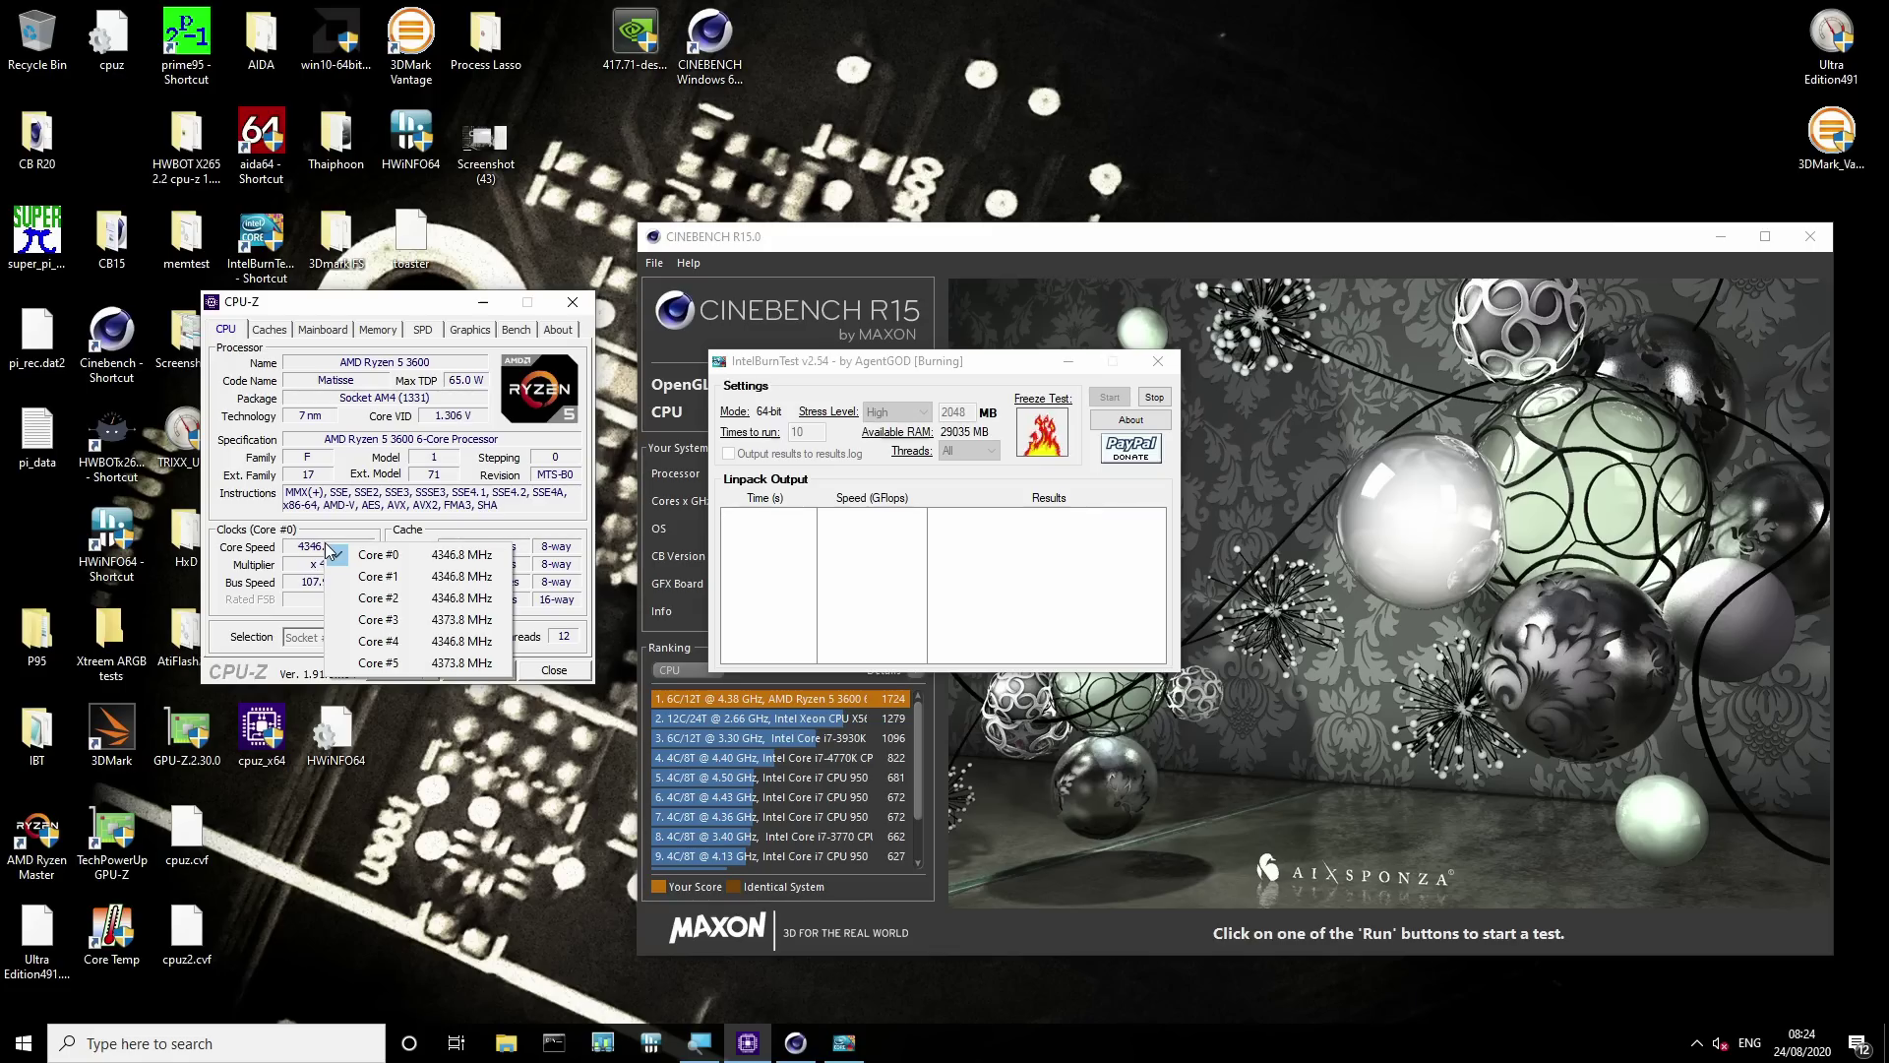
Launch HWiNFO64 in sensors mode, minimize Cinebench, and keep the sensor order fixed
double_click(411, 137)
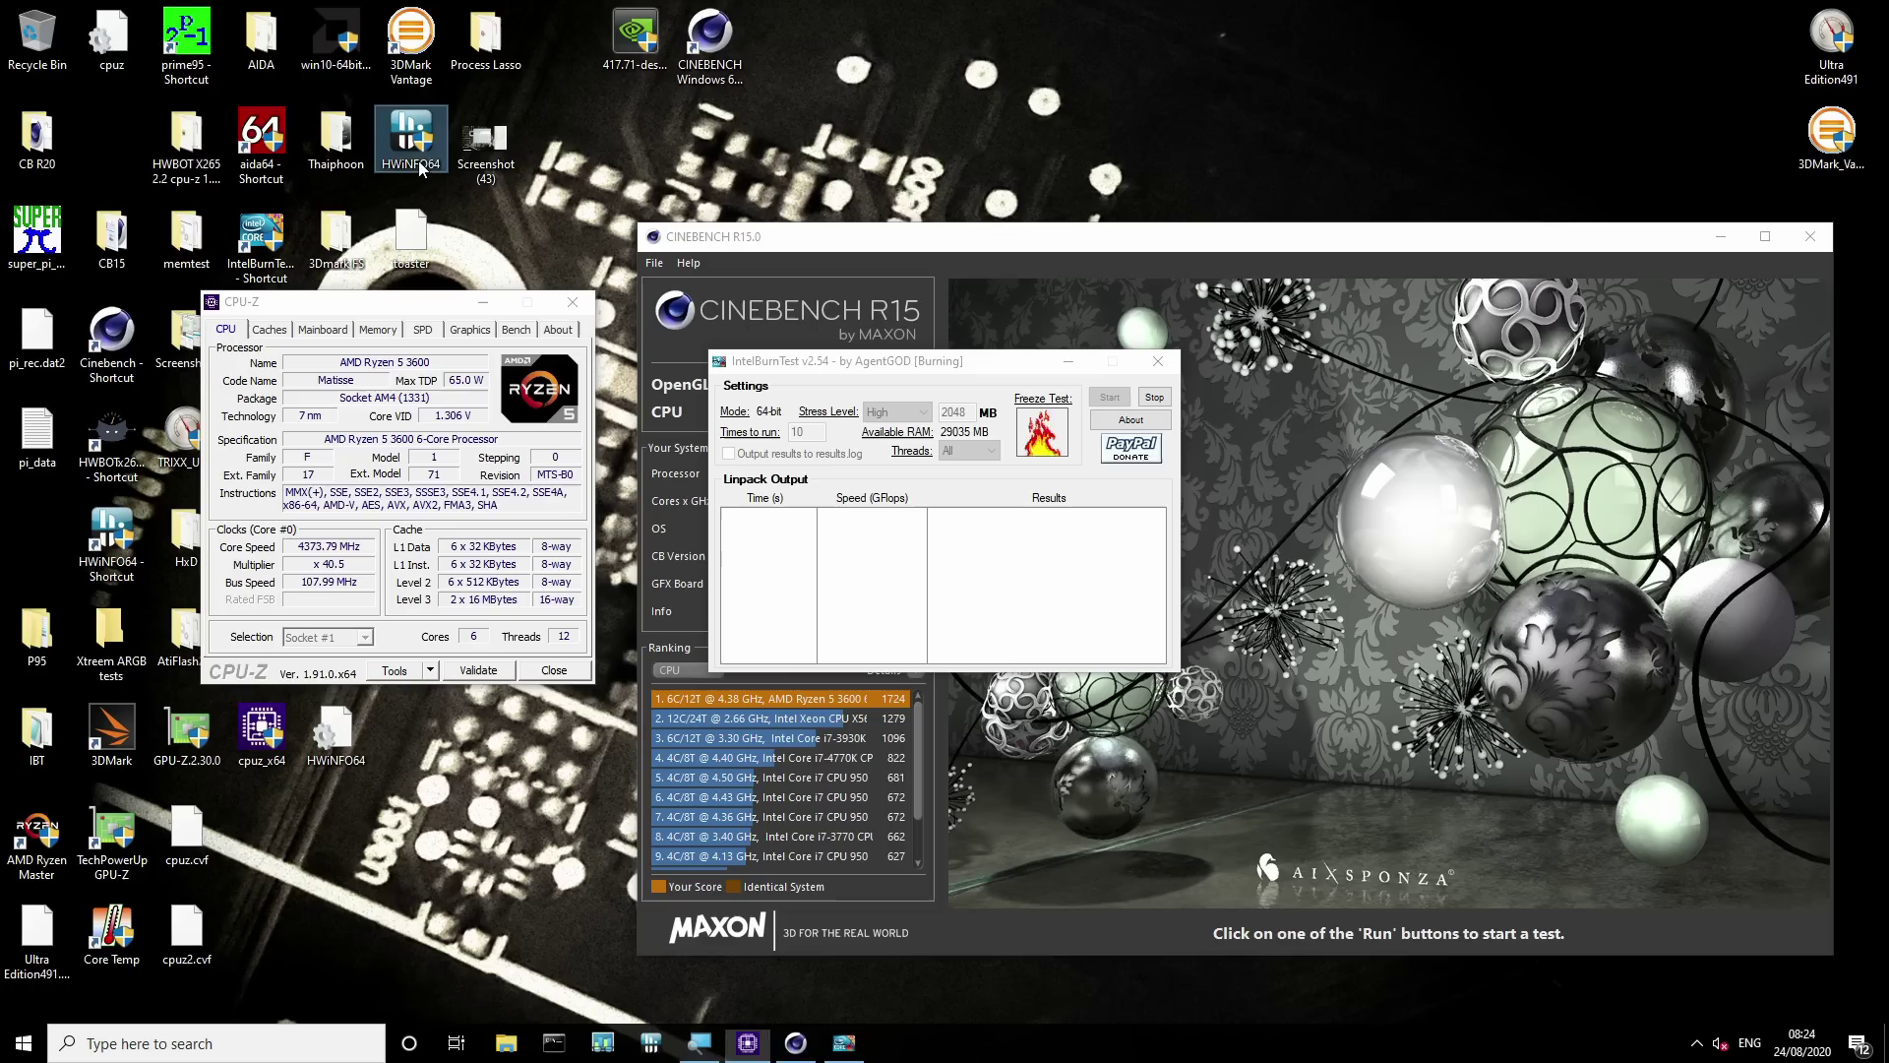
left_click(959, 554)
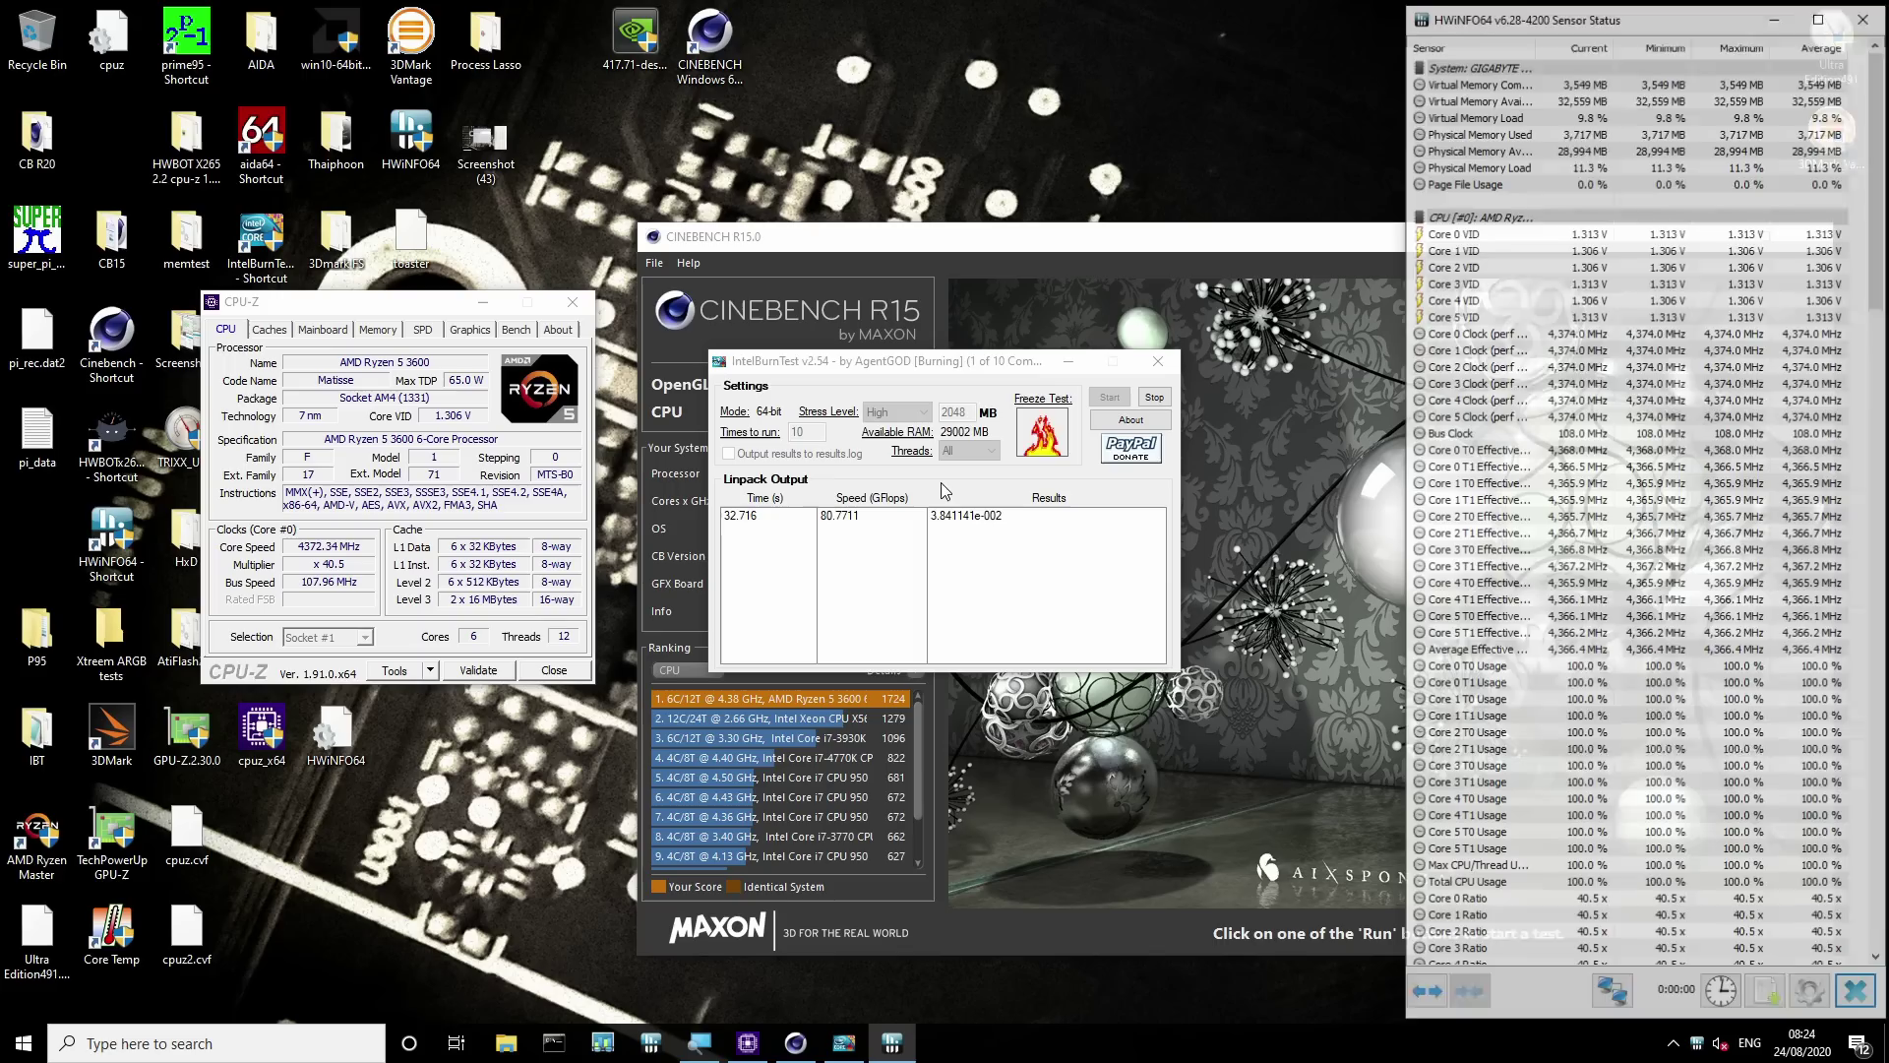
left_click(1387, 447)
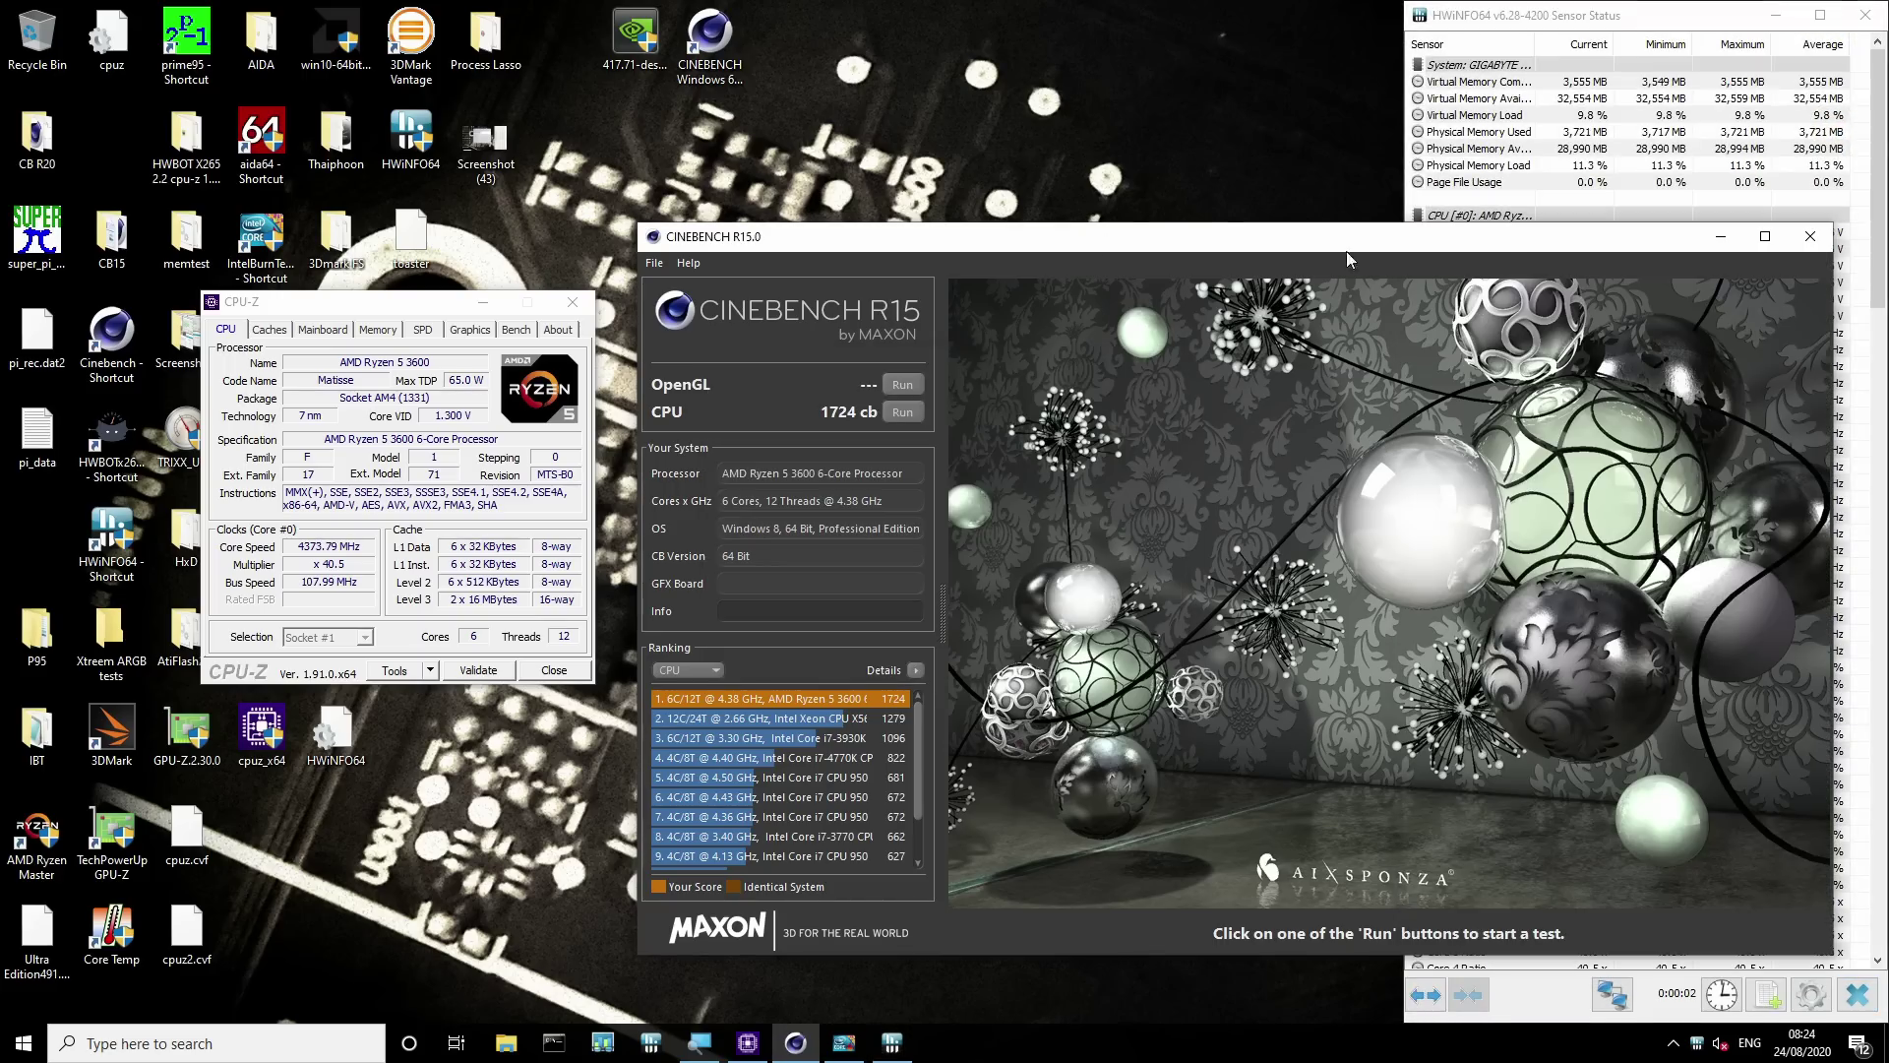
left_click(1720, 236)
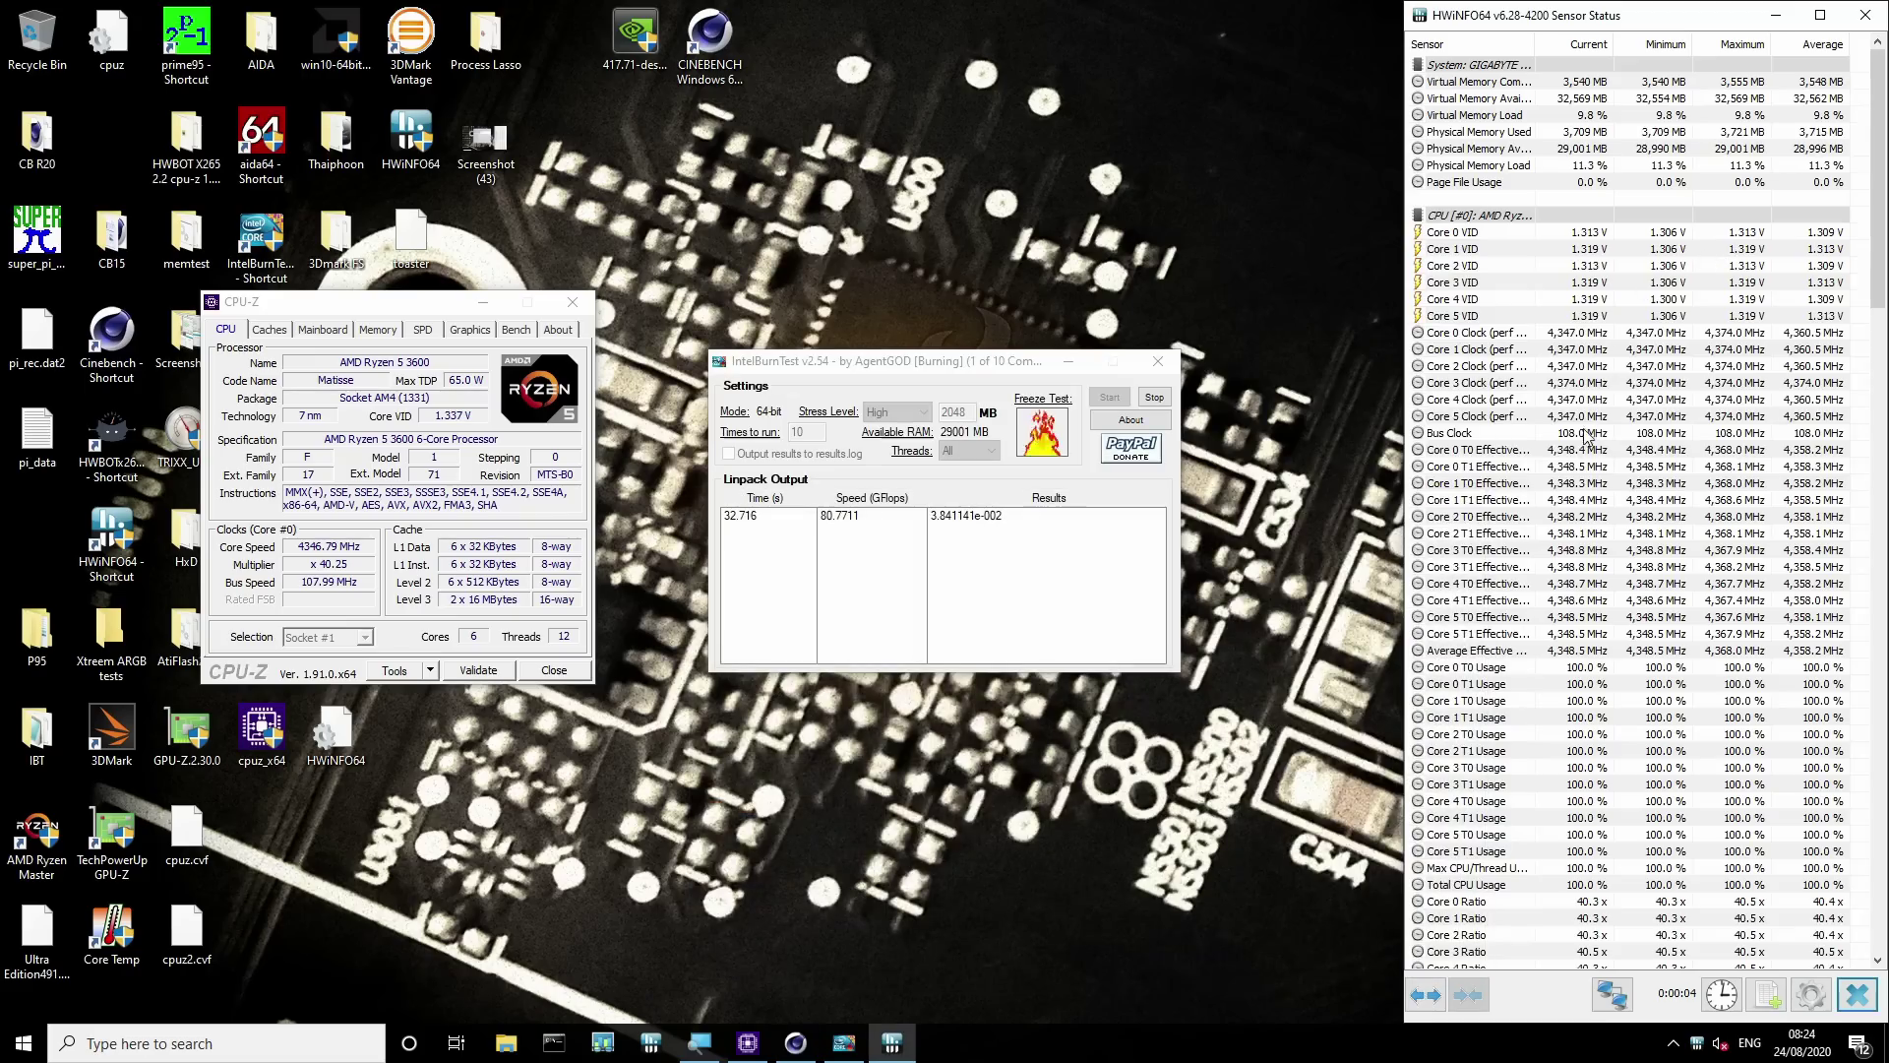
left_click_drag(1588, 437, 1817, 453)
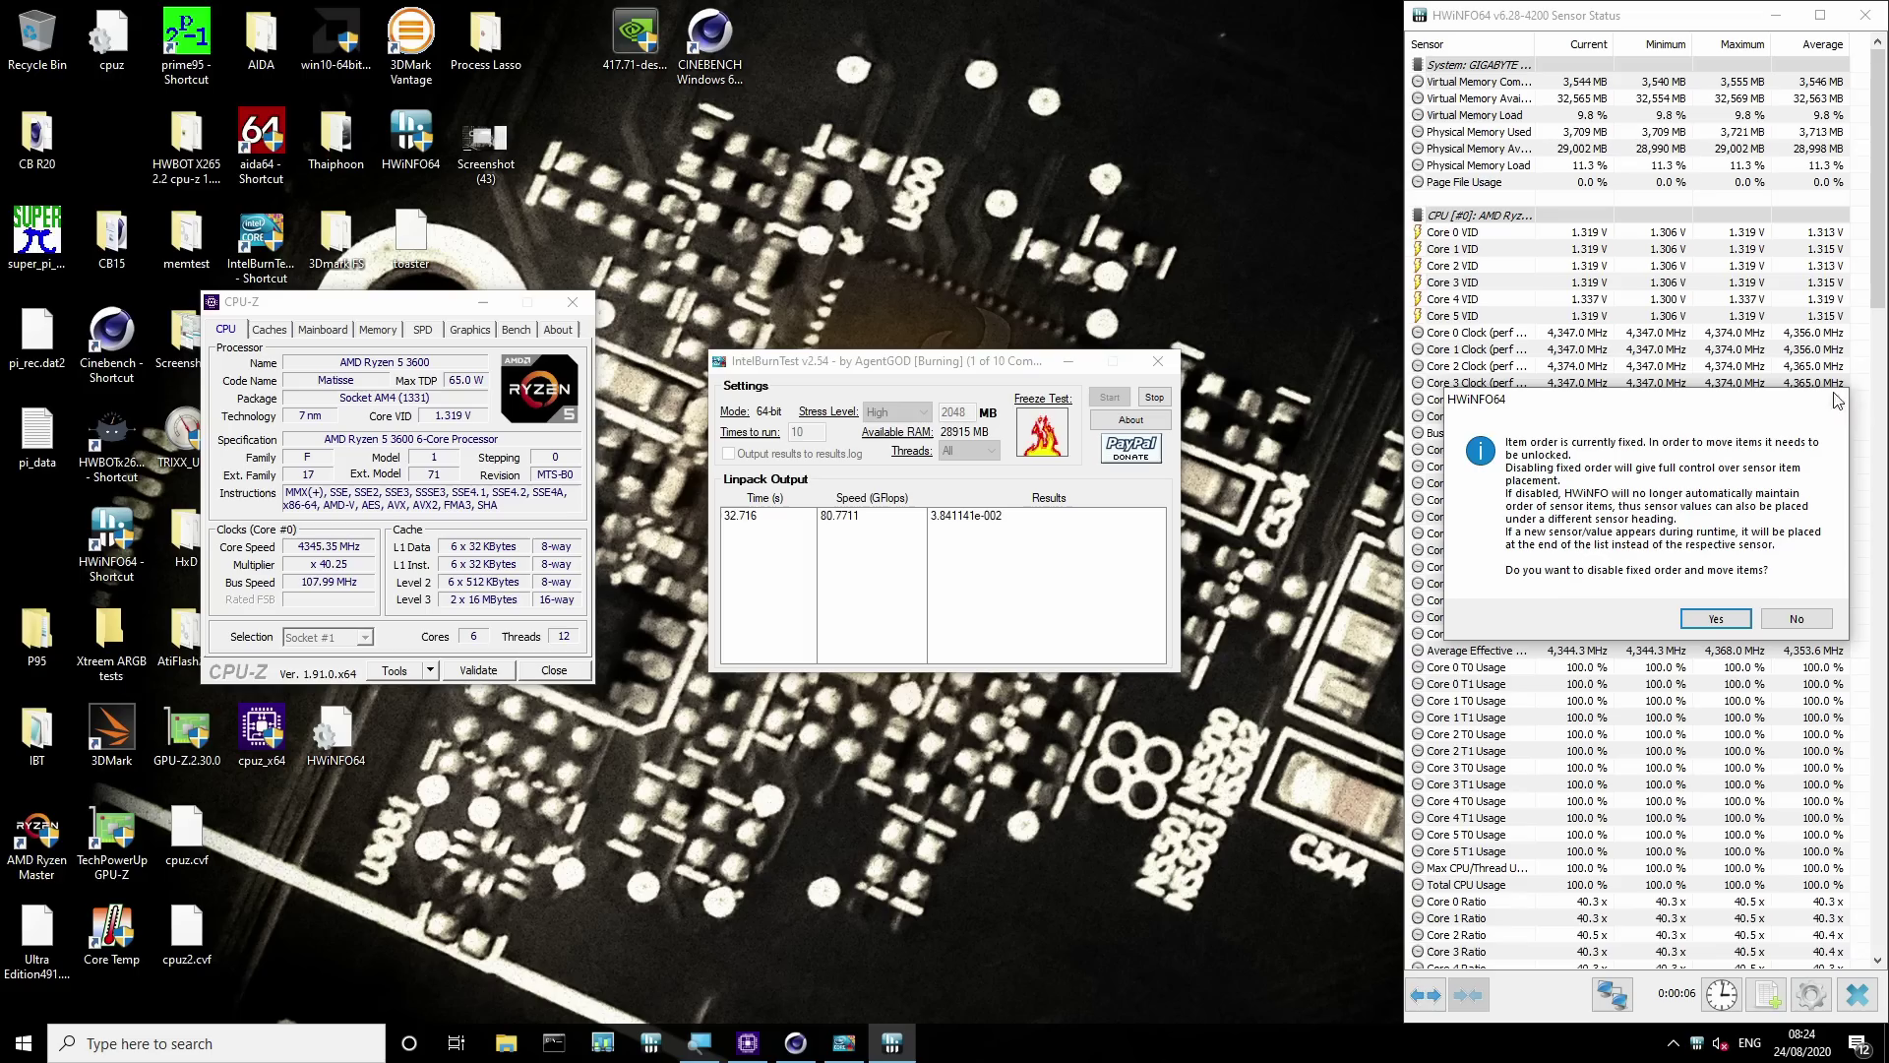
left_click(1816, 620)
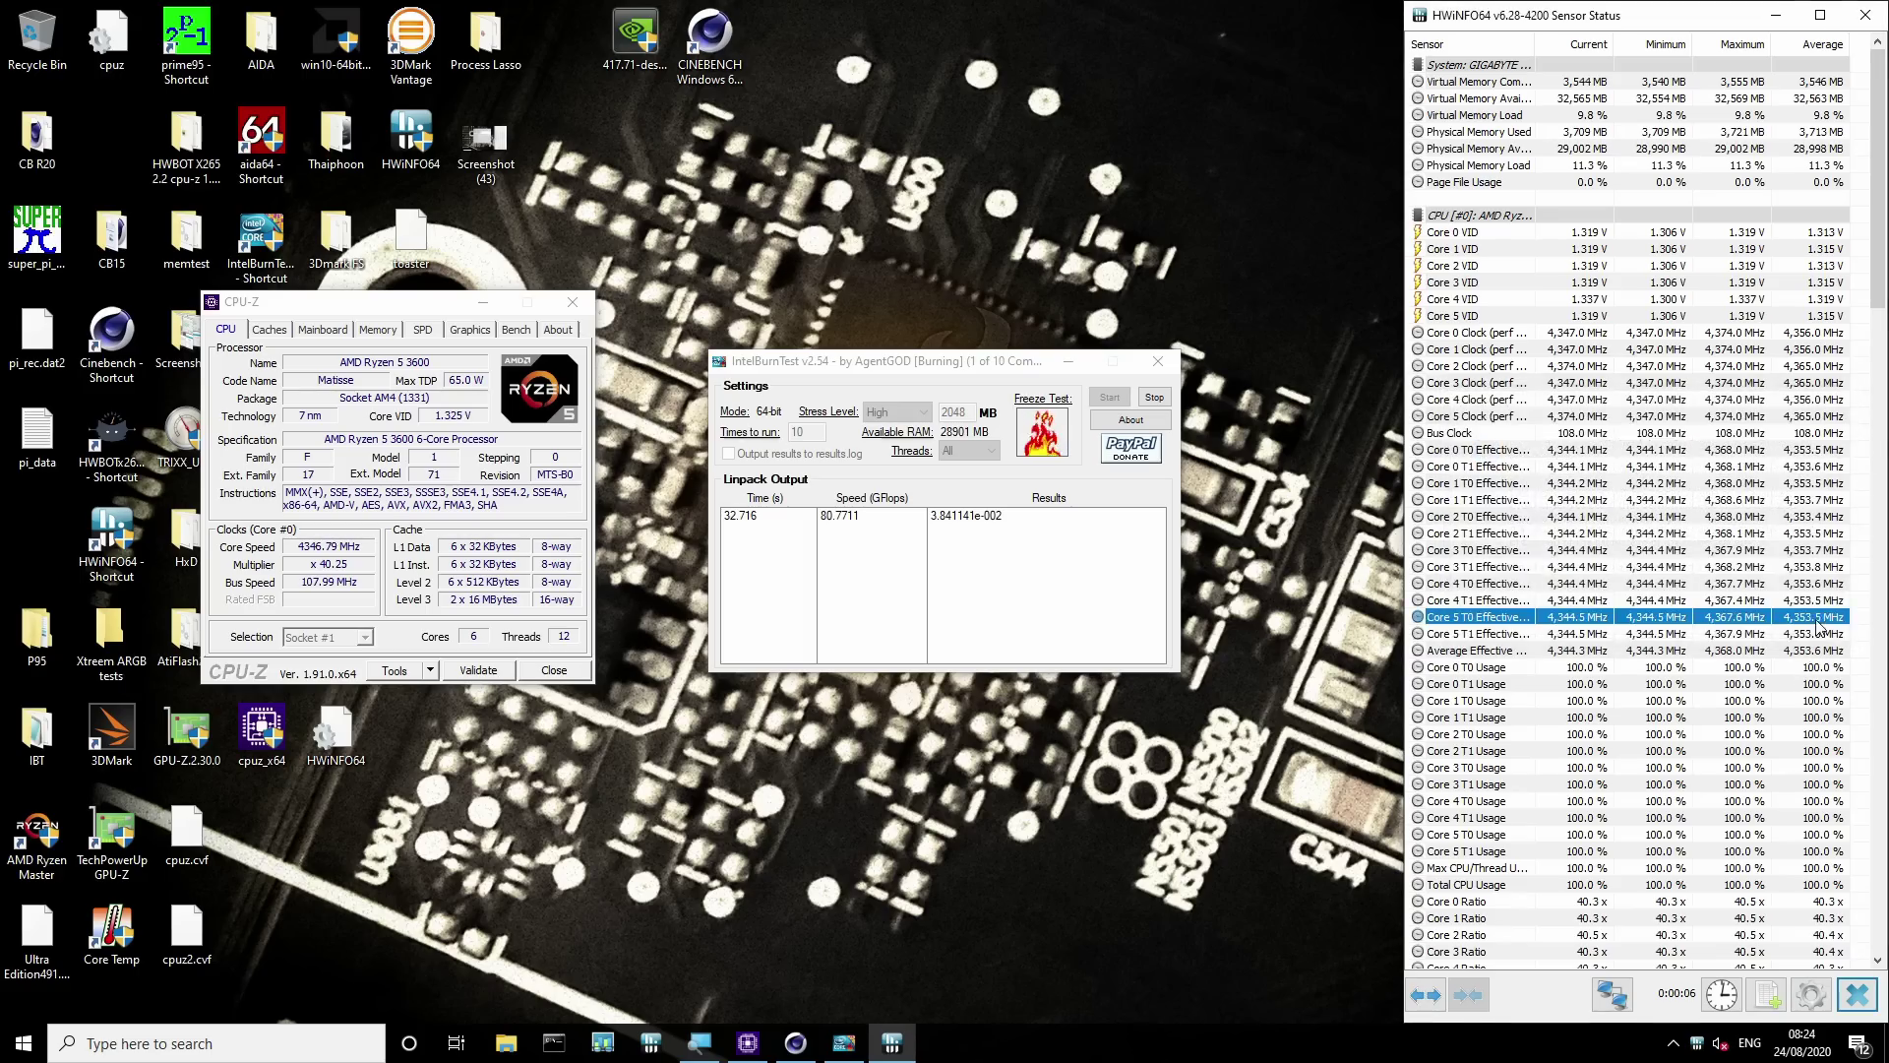
Scroll through HWiNFO sensors and mark CPU Core Voltage while the burn test runs
scroll(1816, 620, "down", 20)
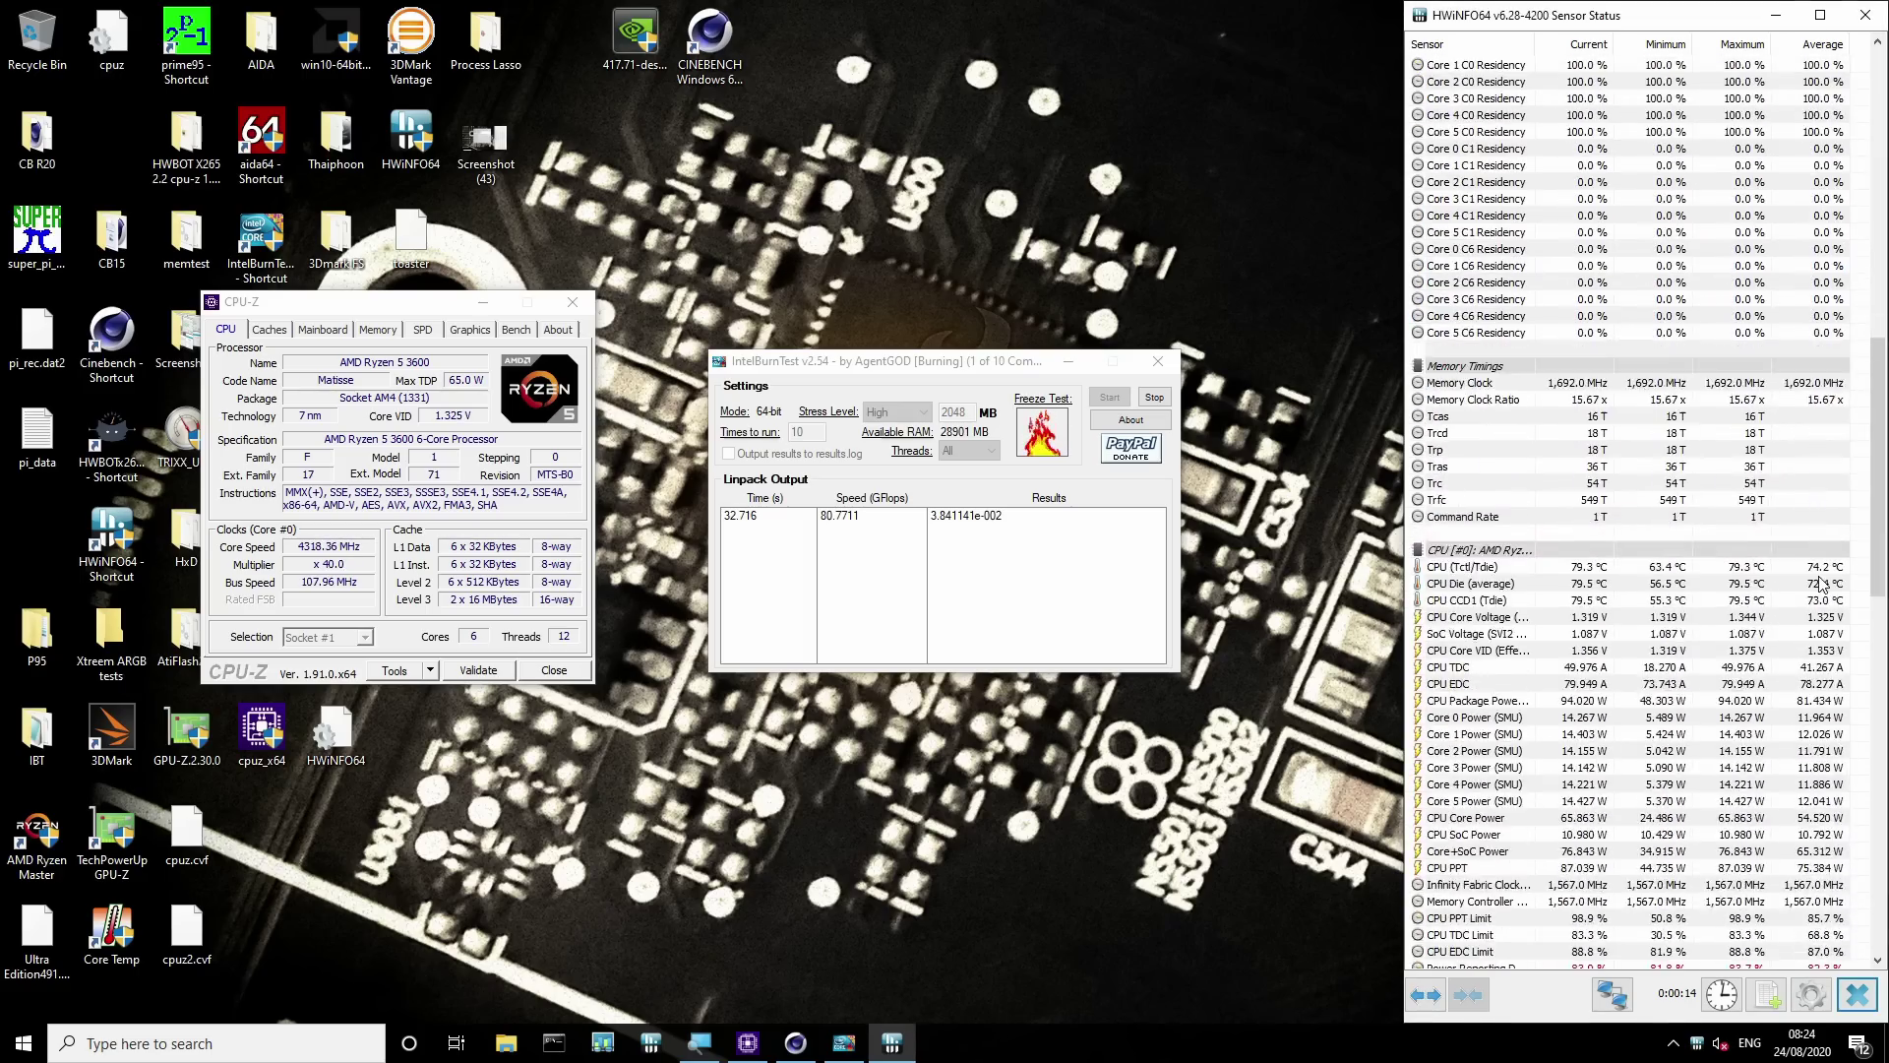
scroll(1821, 582, "down", 2)
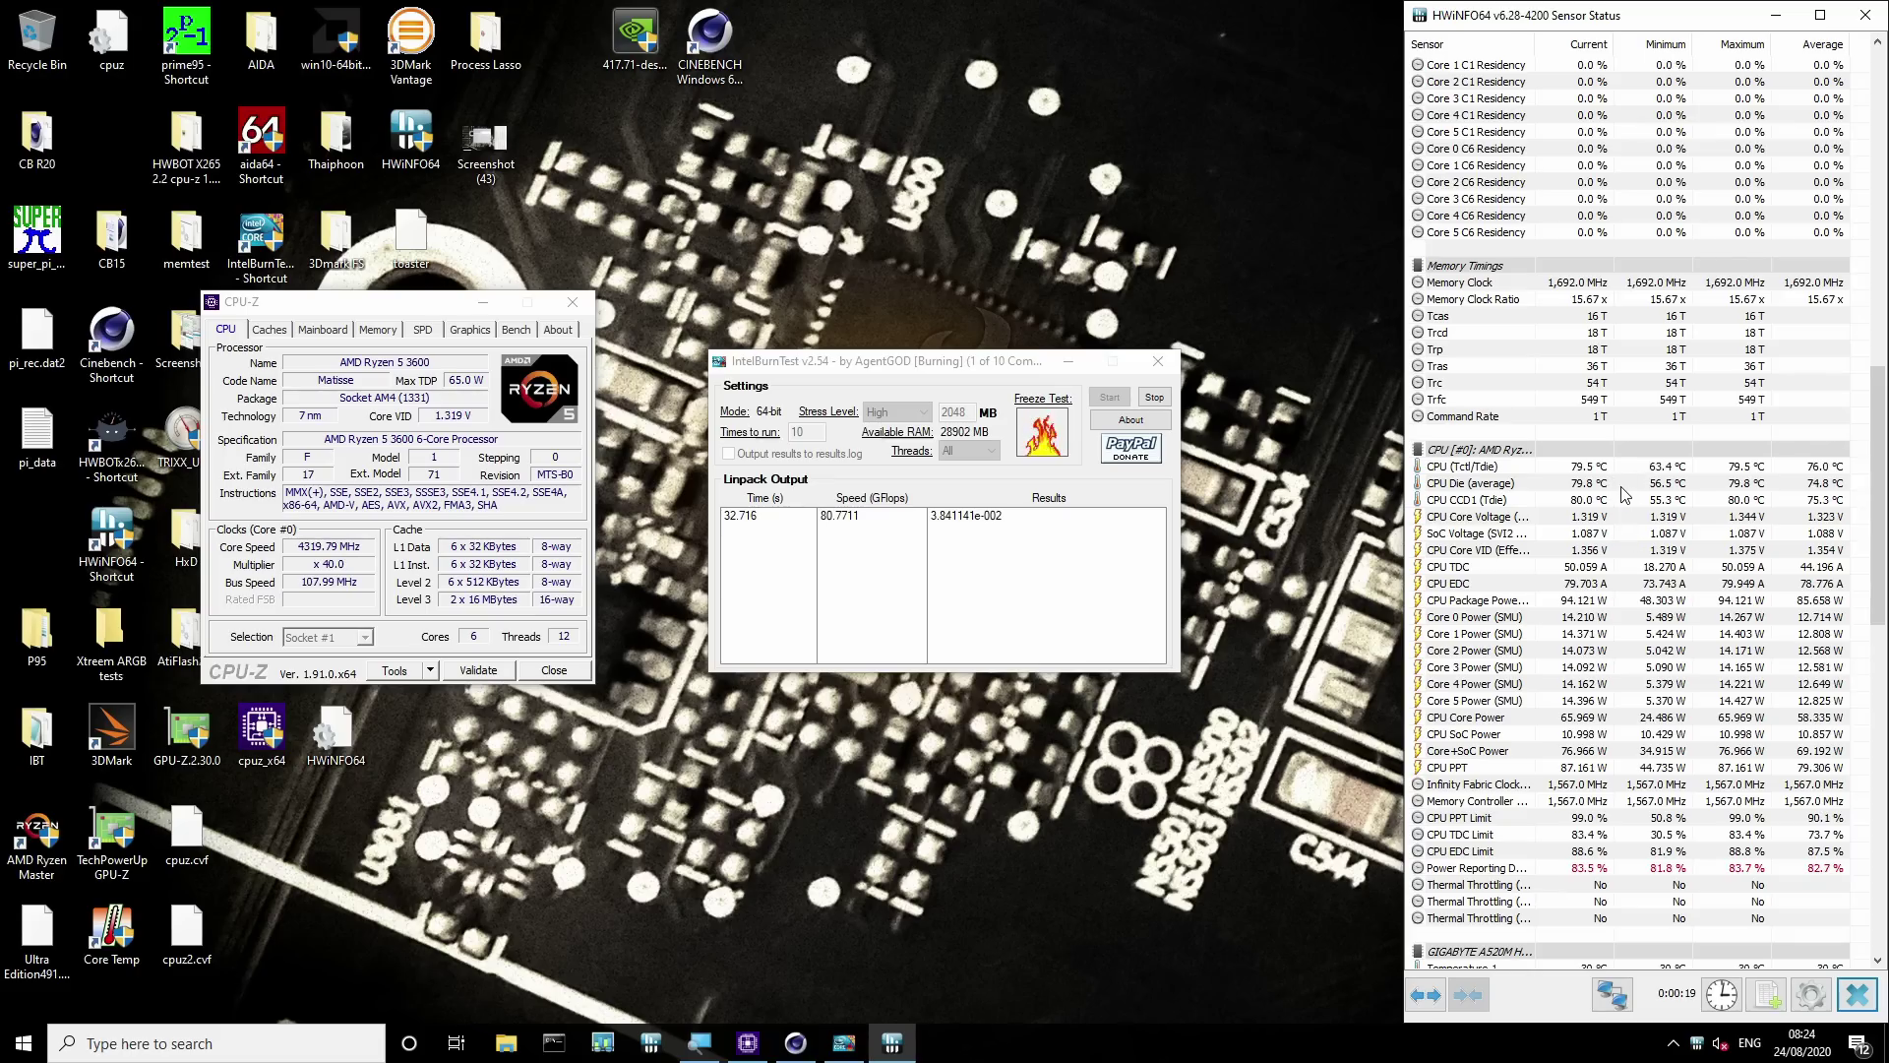
scroll(1647, 489, "down", 2)
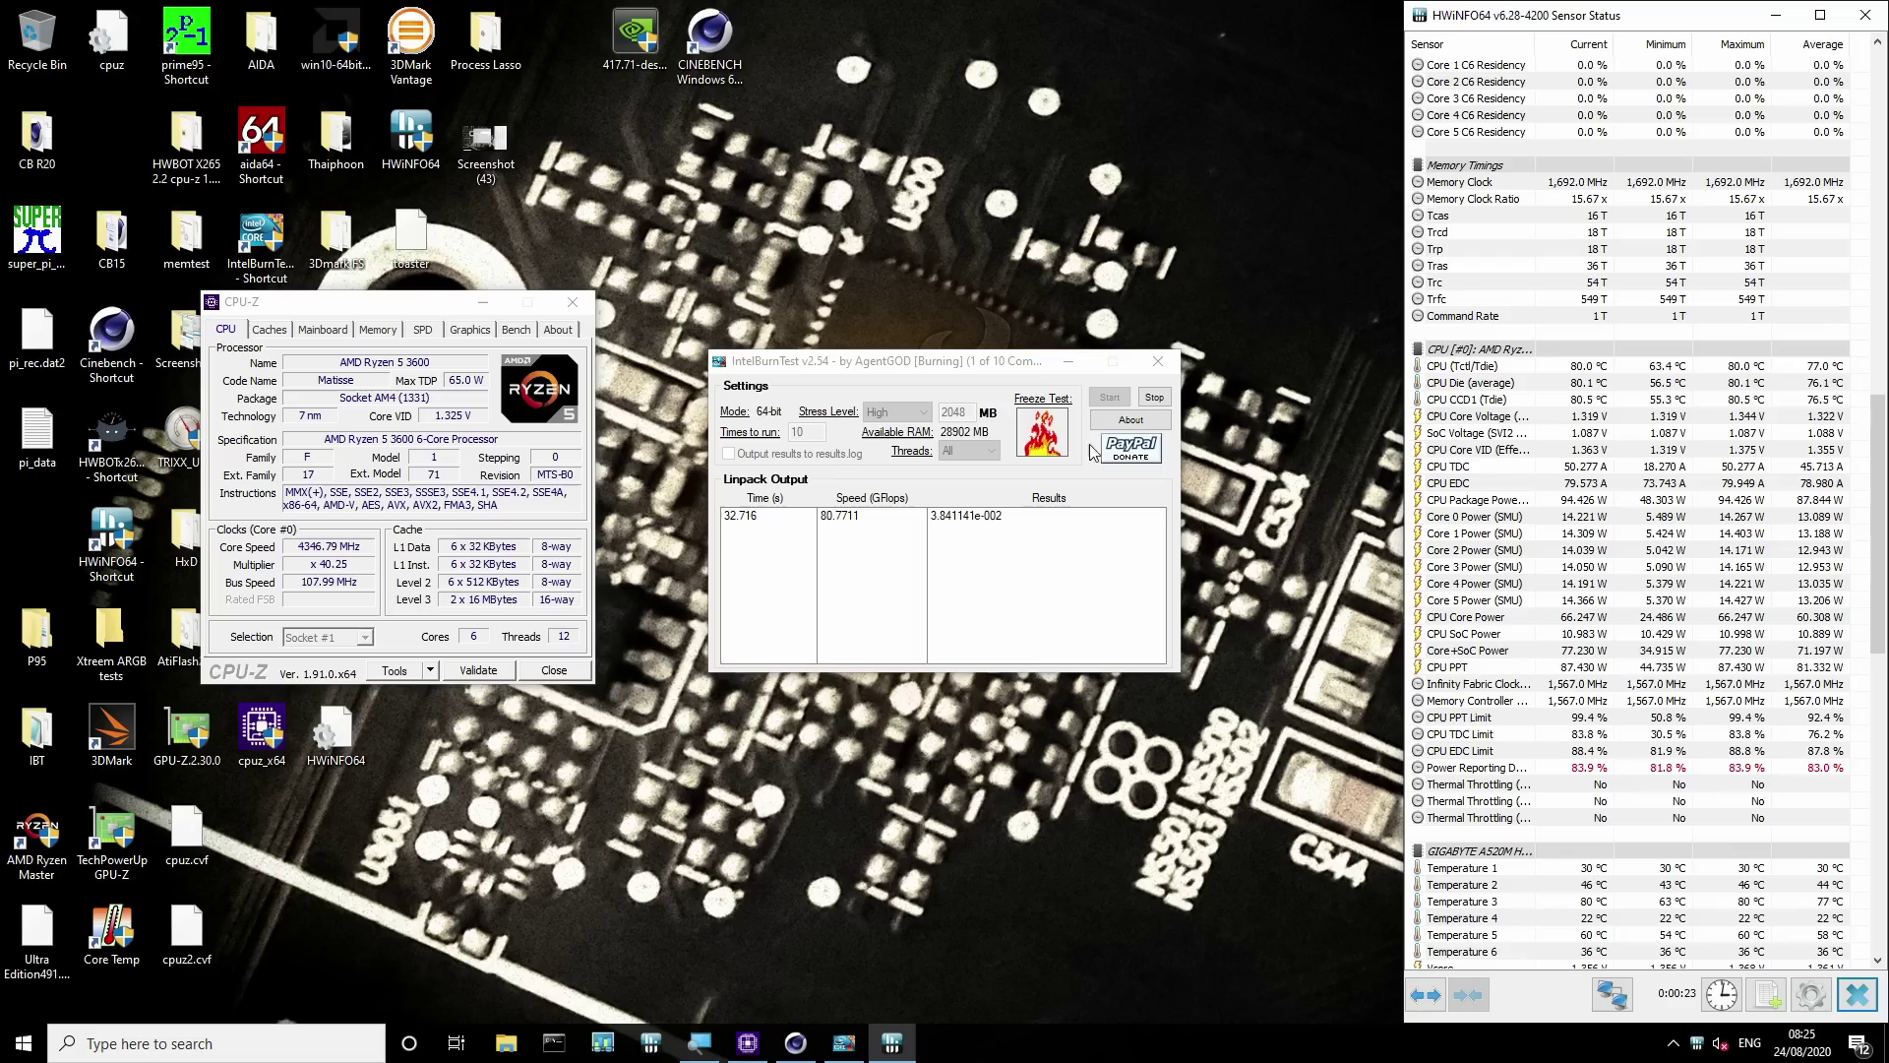
left_click(1844, 417)
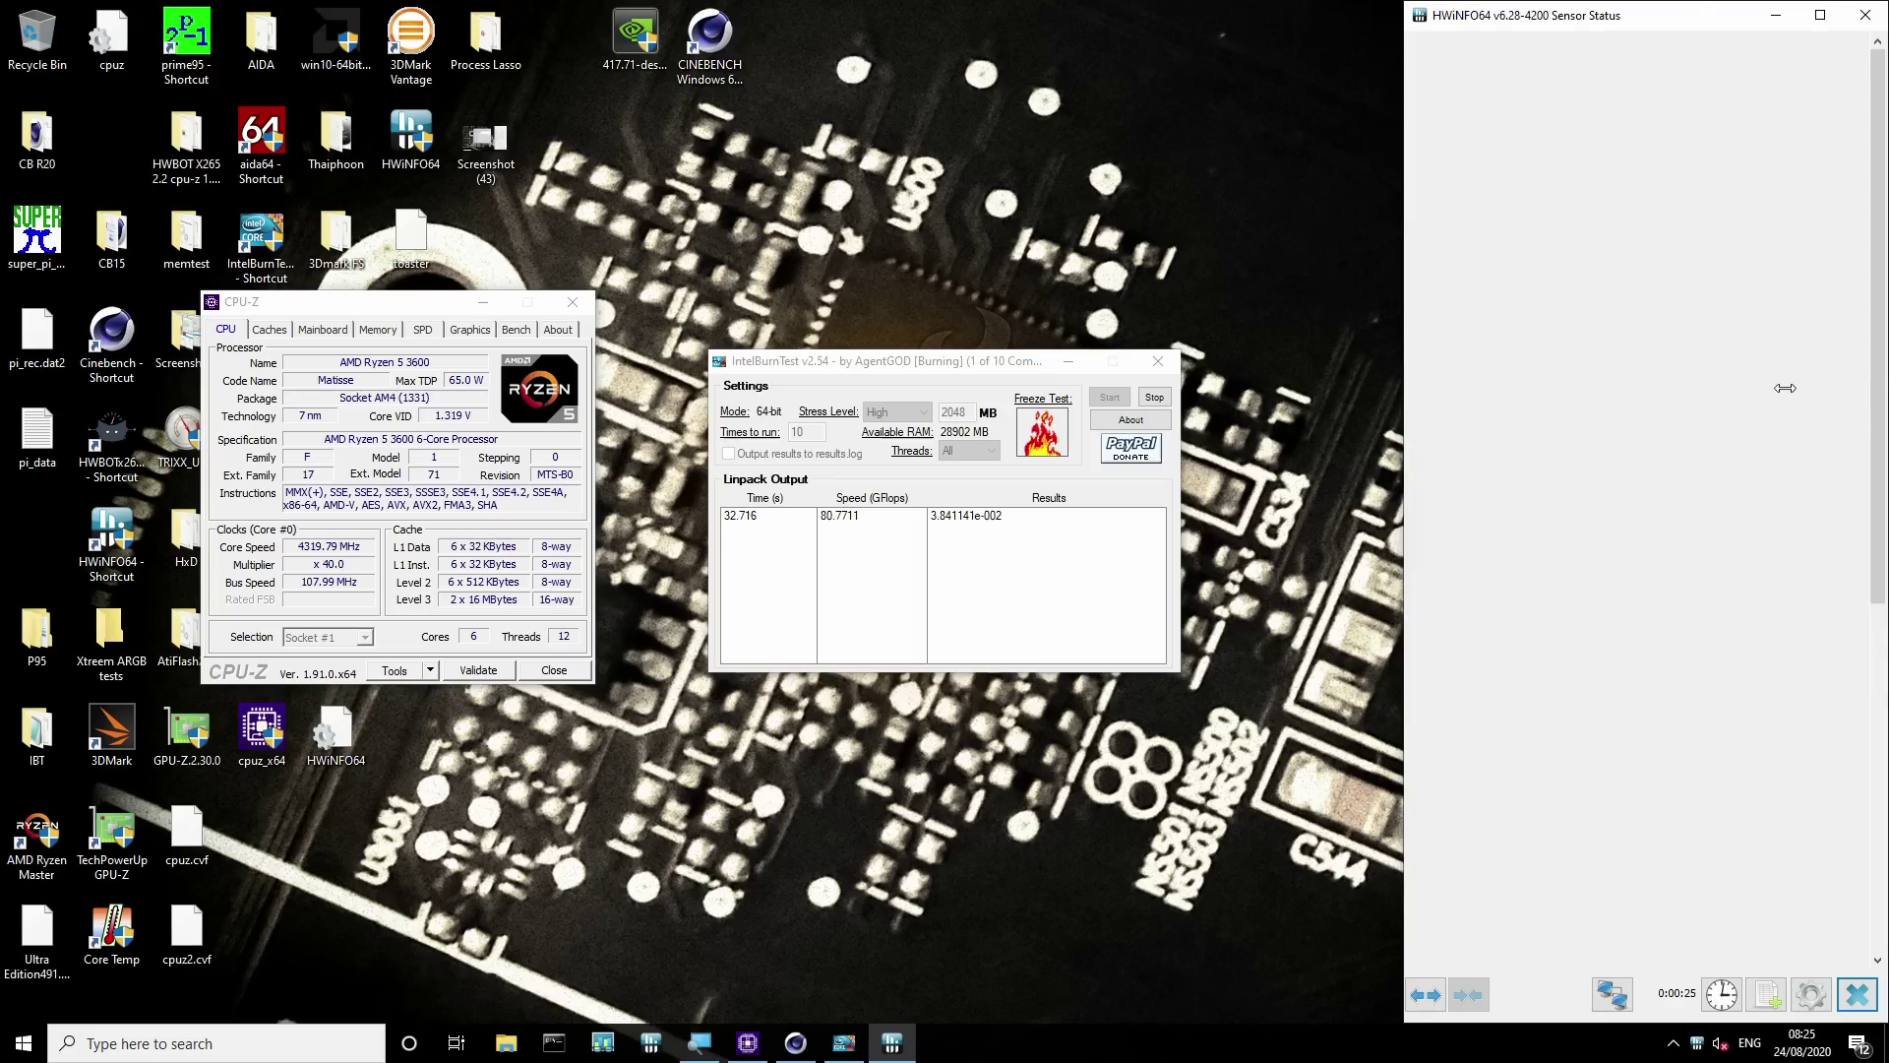
scroll(1432, 576, "down", 4)
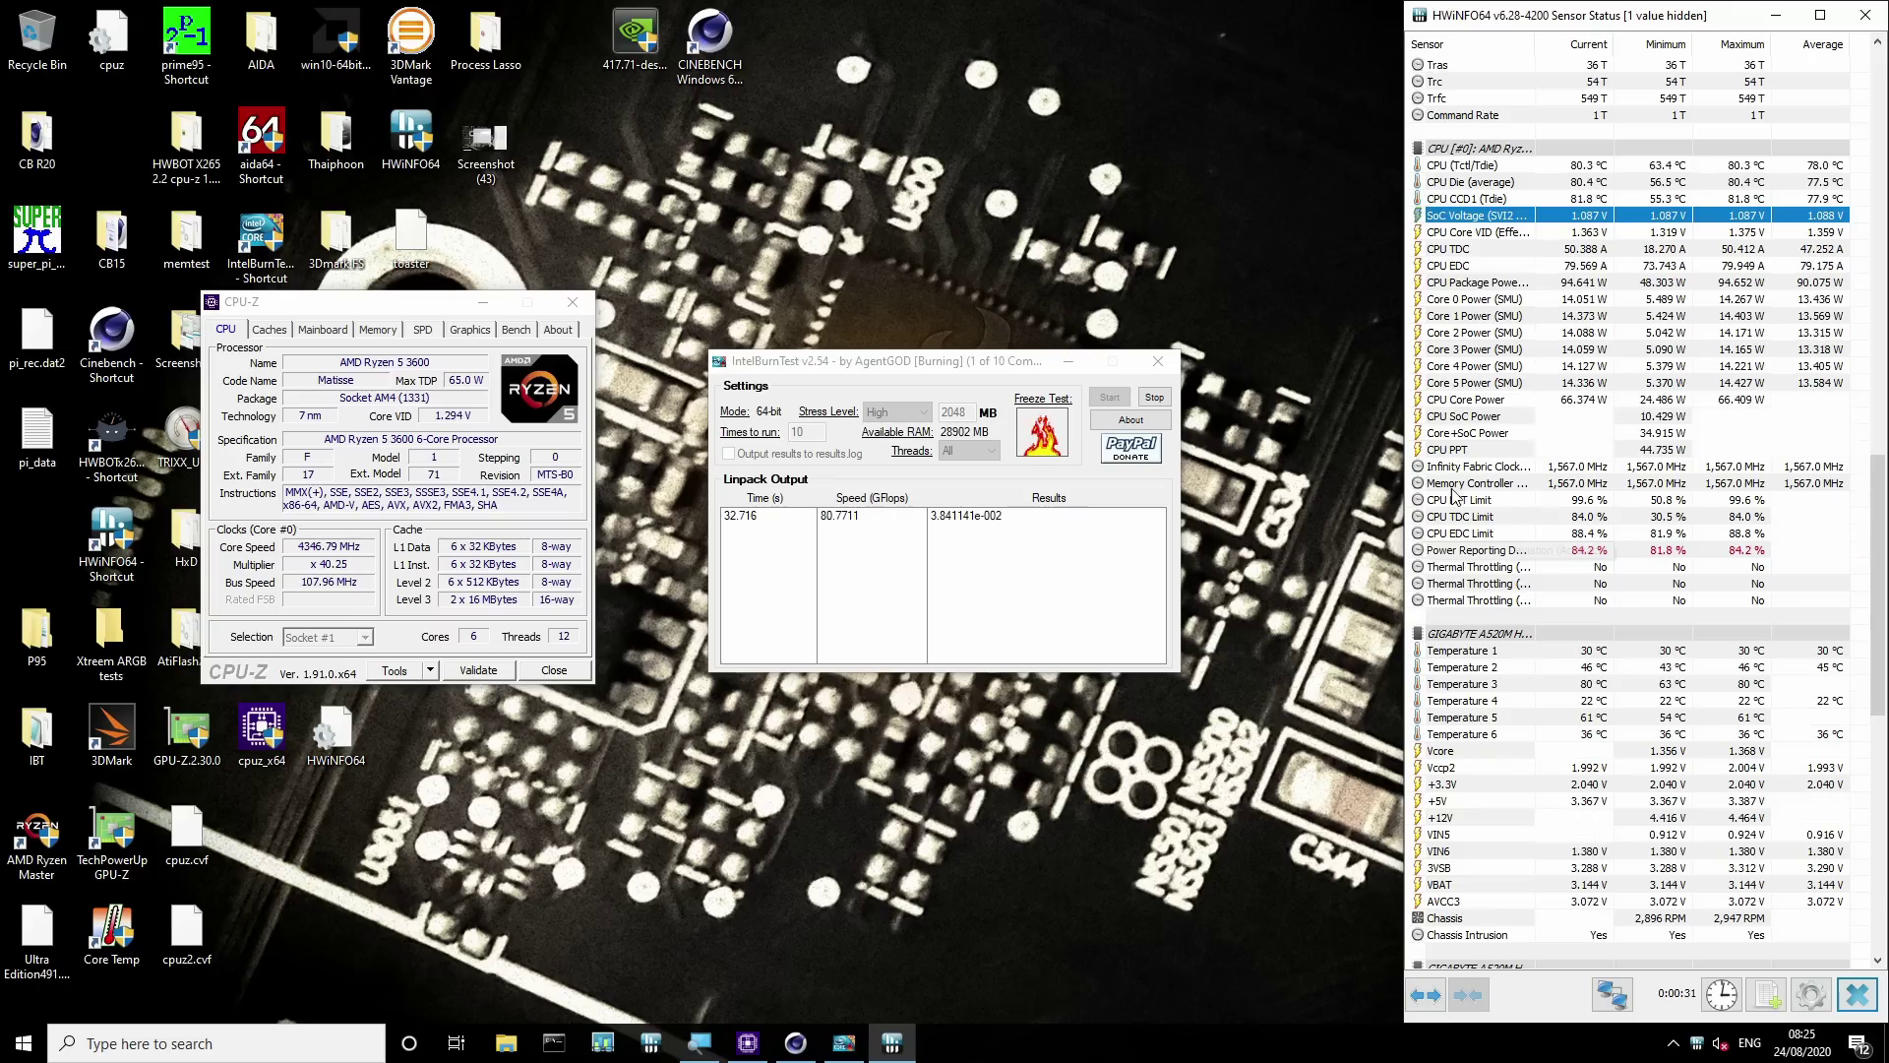
scroll(1799, 512, "down", 2)
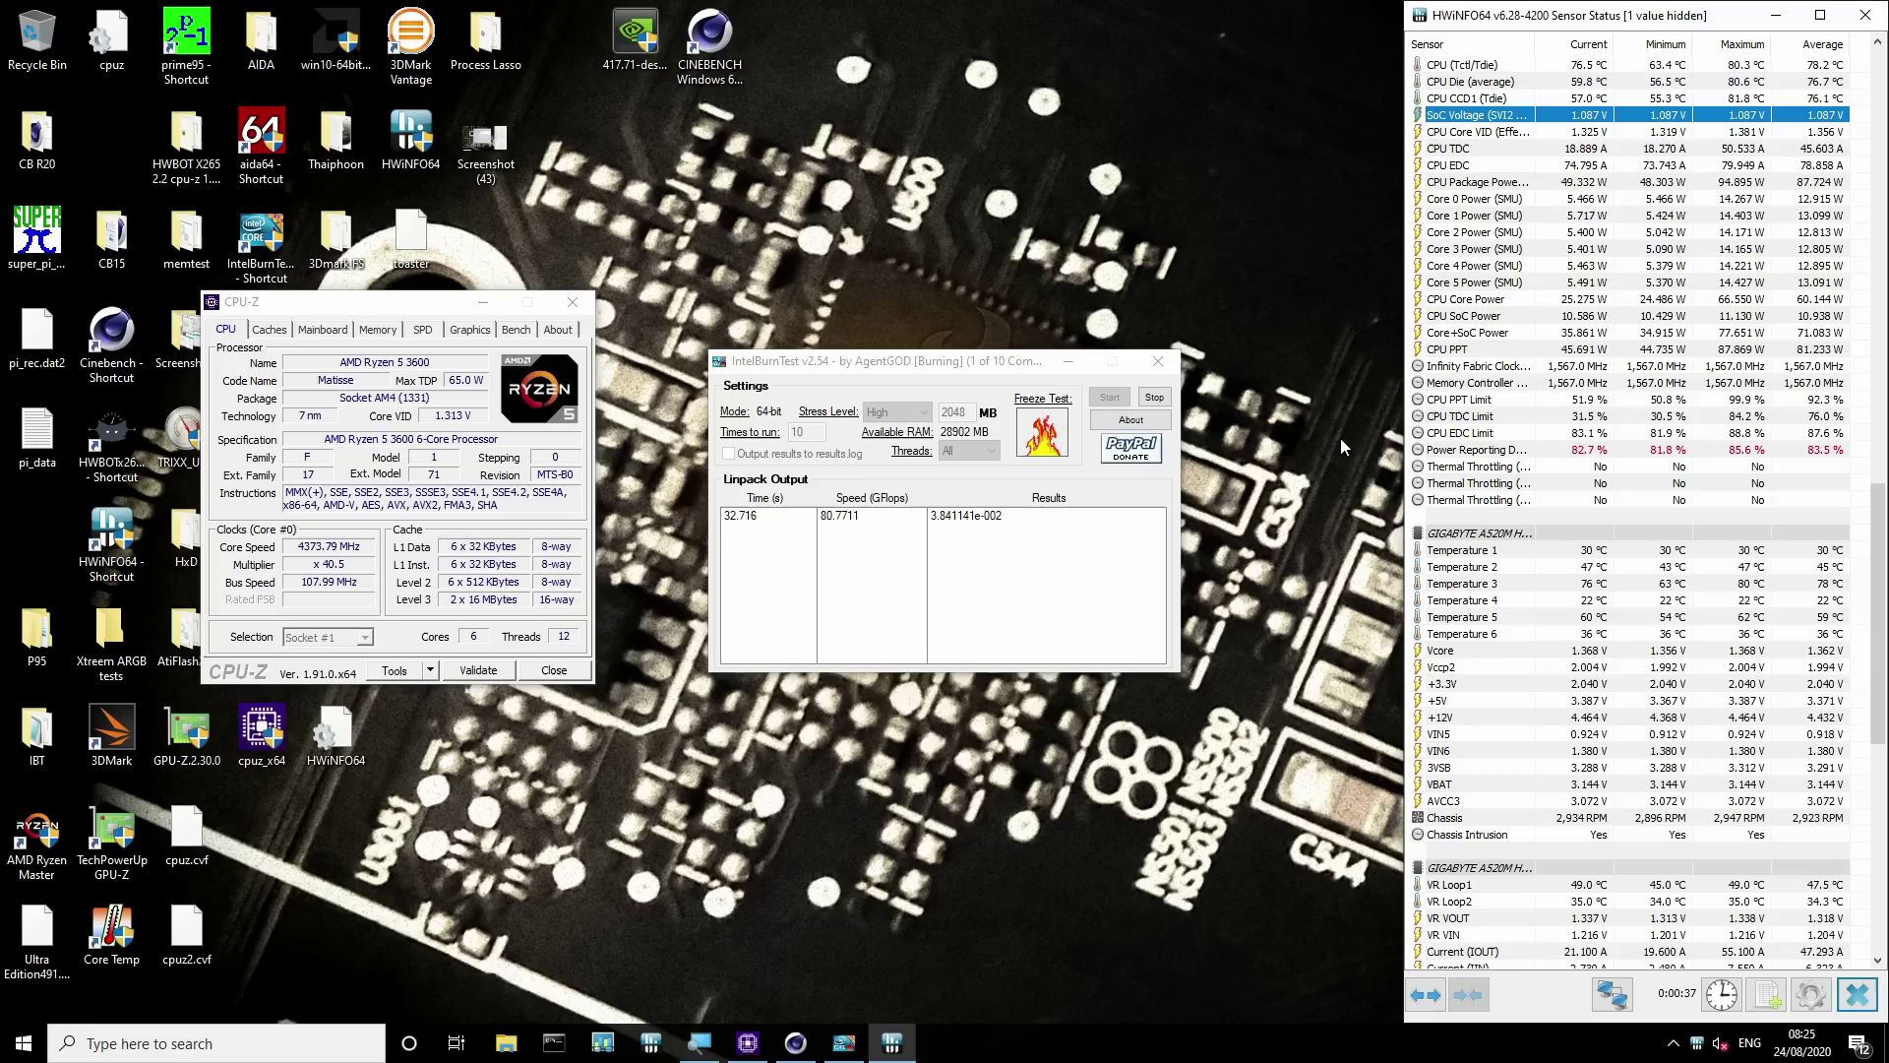
Check the second Linpack pass at 33.039 s and select the Temperature 1 reading
scroll(1567, 479, "down", 1)
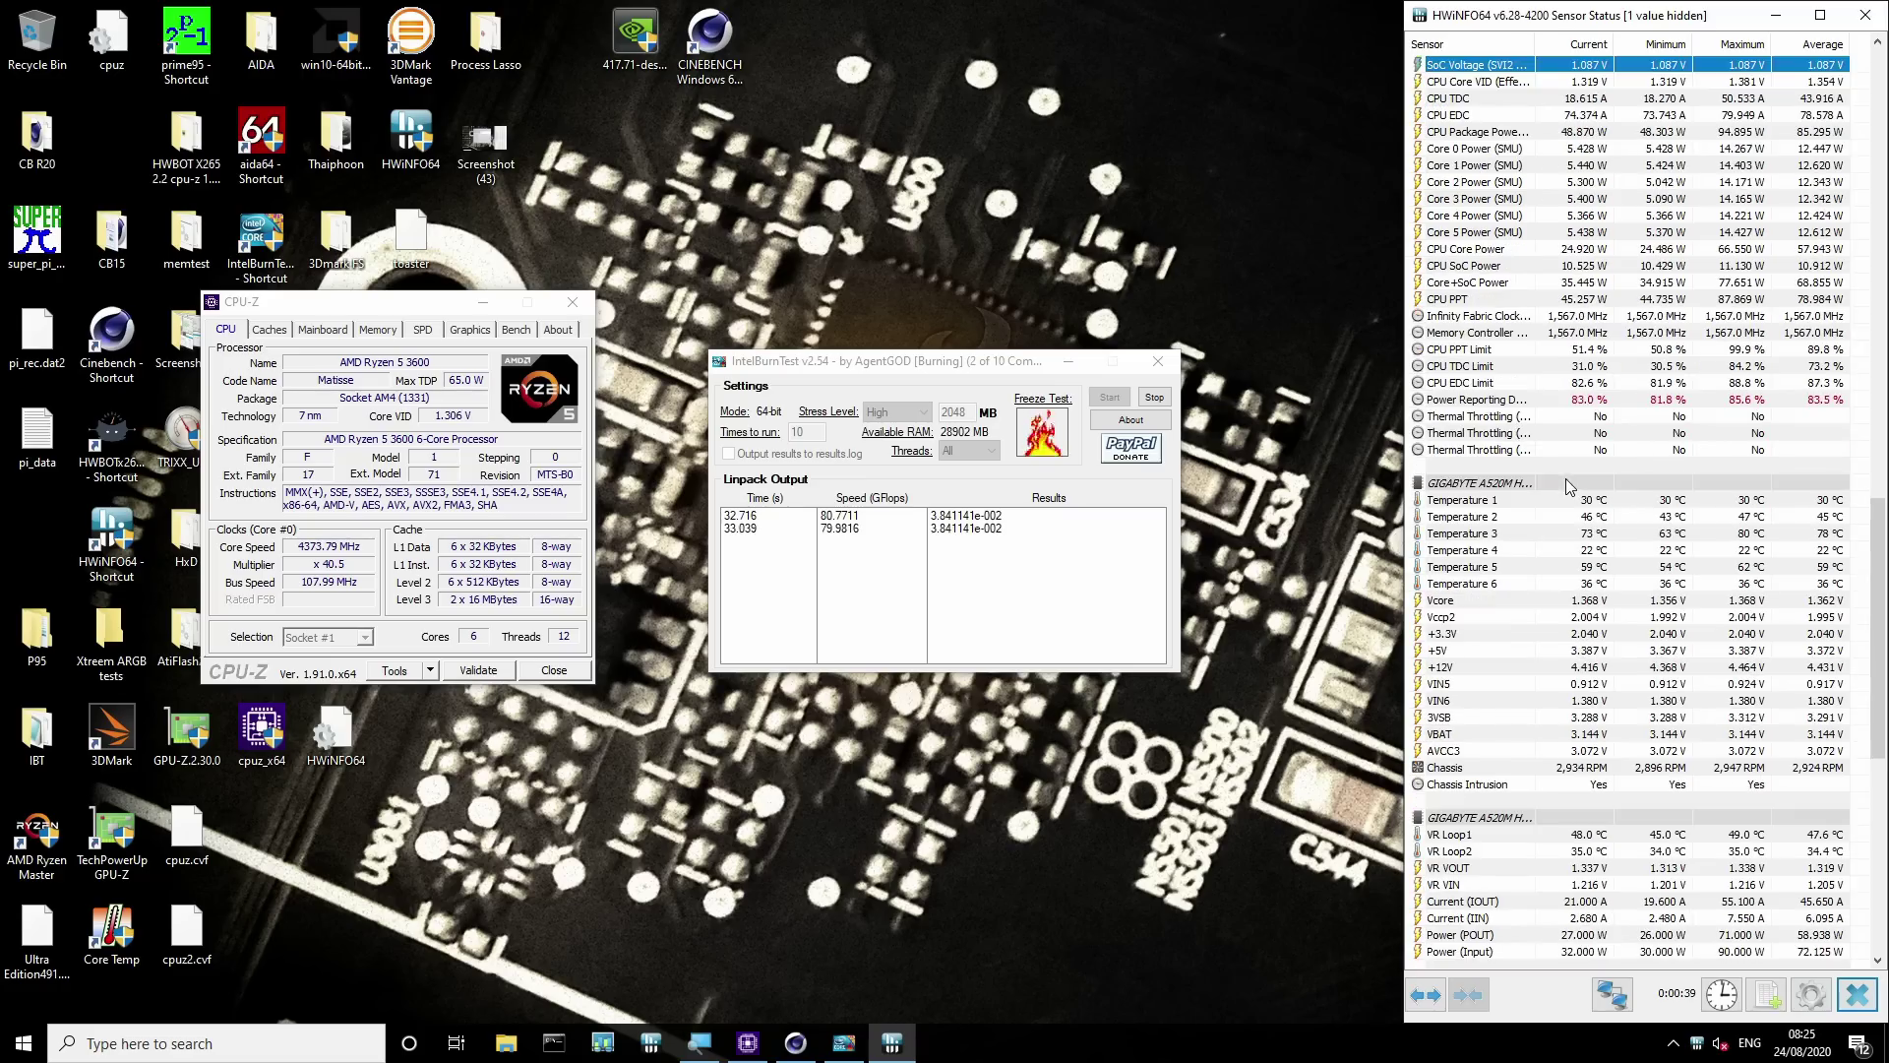
left_click(1017, 529)
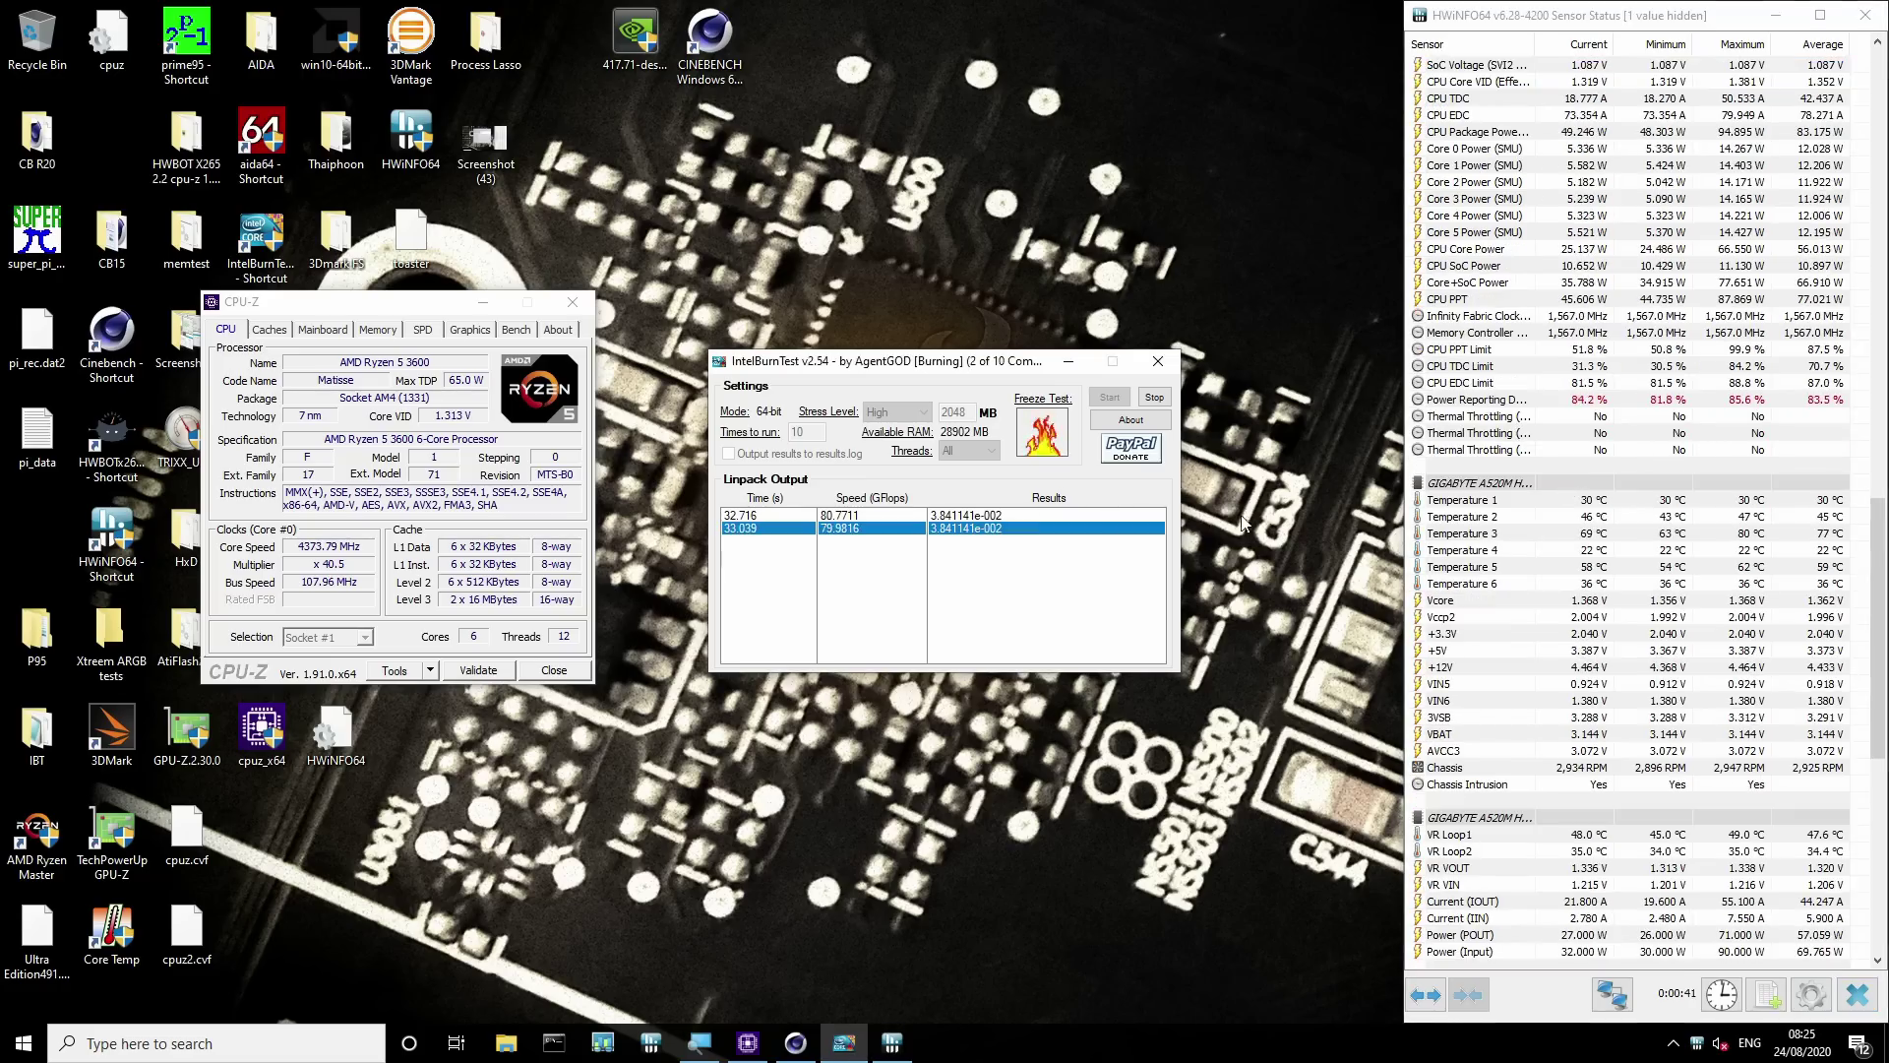
left_click(1467, 504)
scroll(1491, 510, "down", 4)
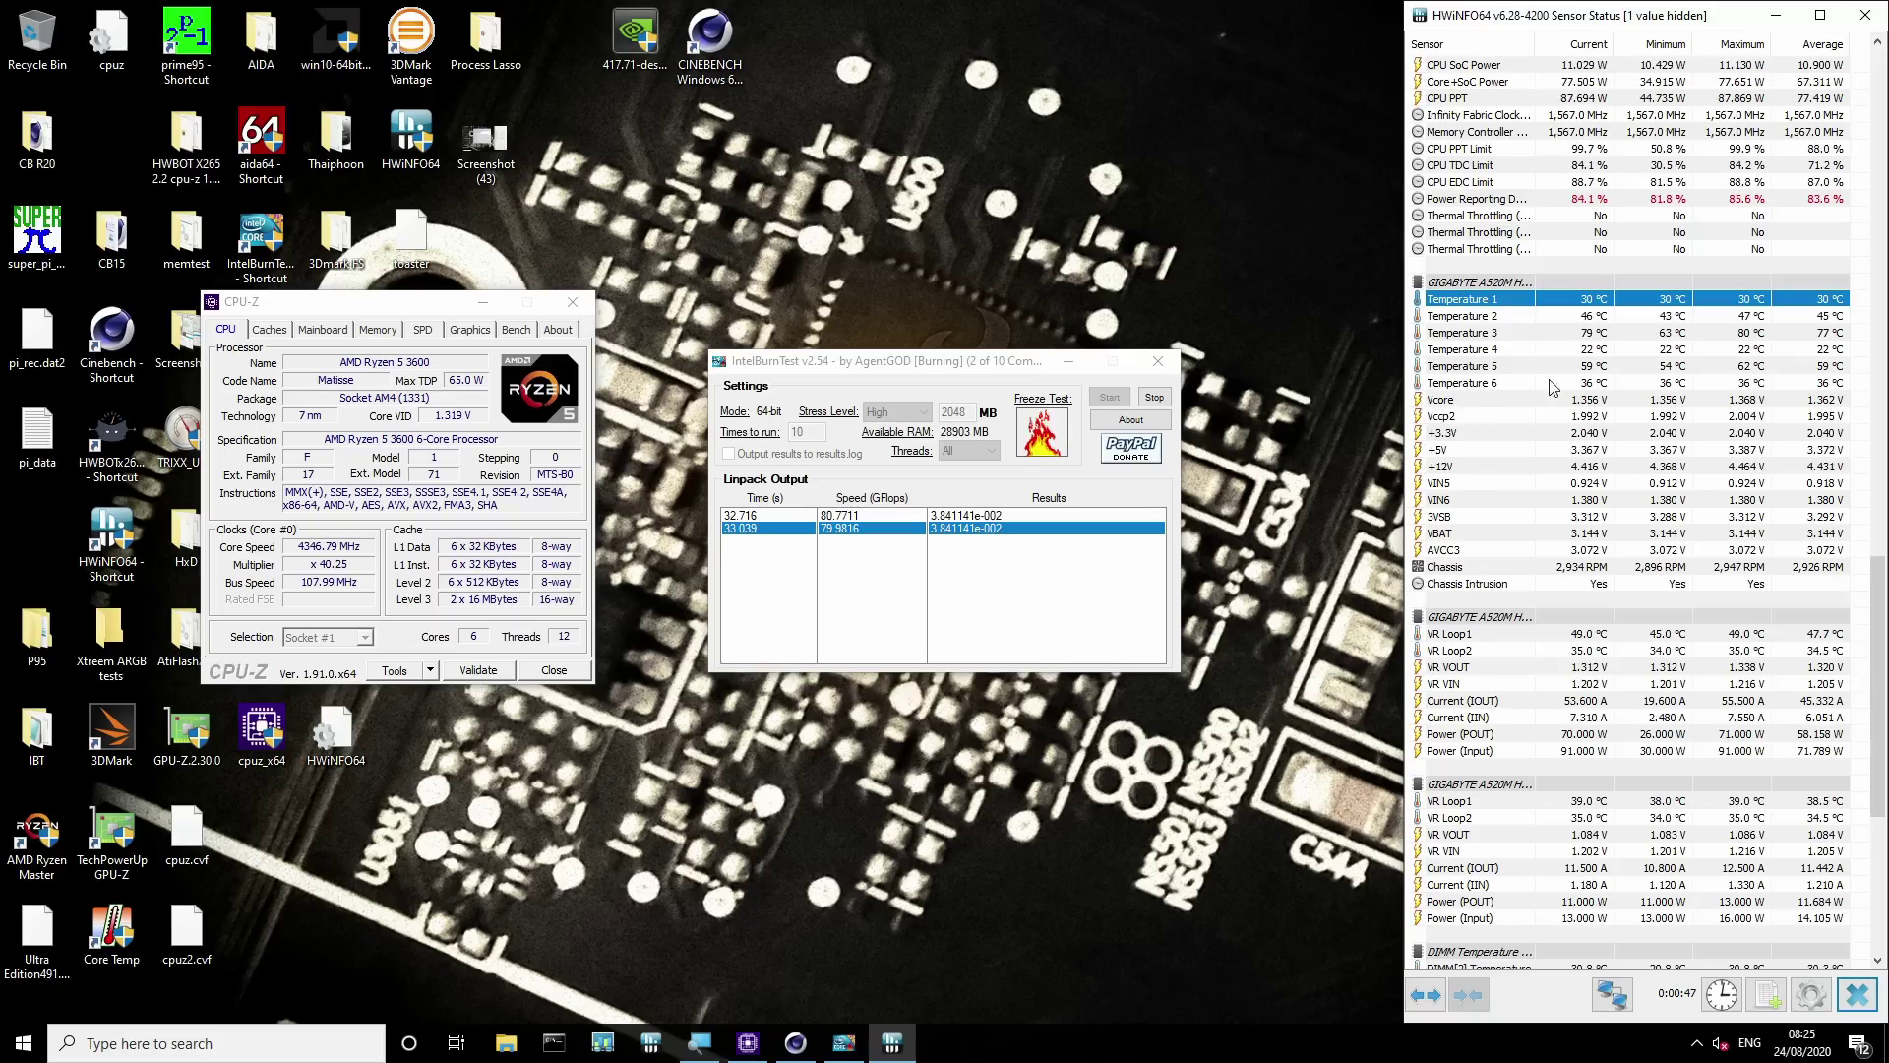
Try moving Temperature 4 beside Temperature 1, keep the fixed order, and stop the burn test
left_click(1552, 352)
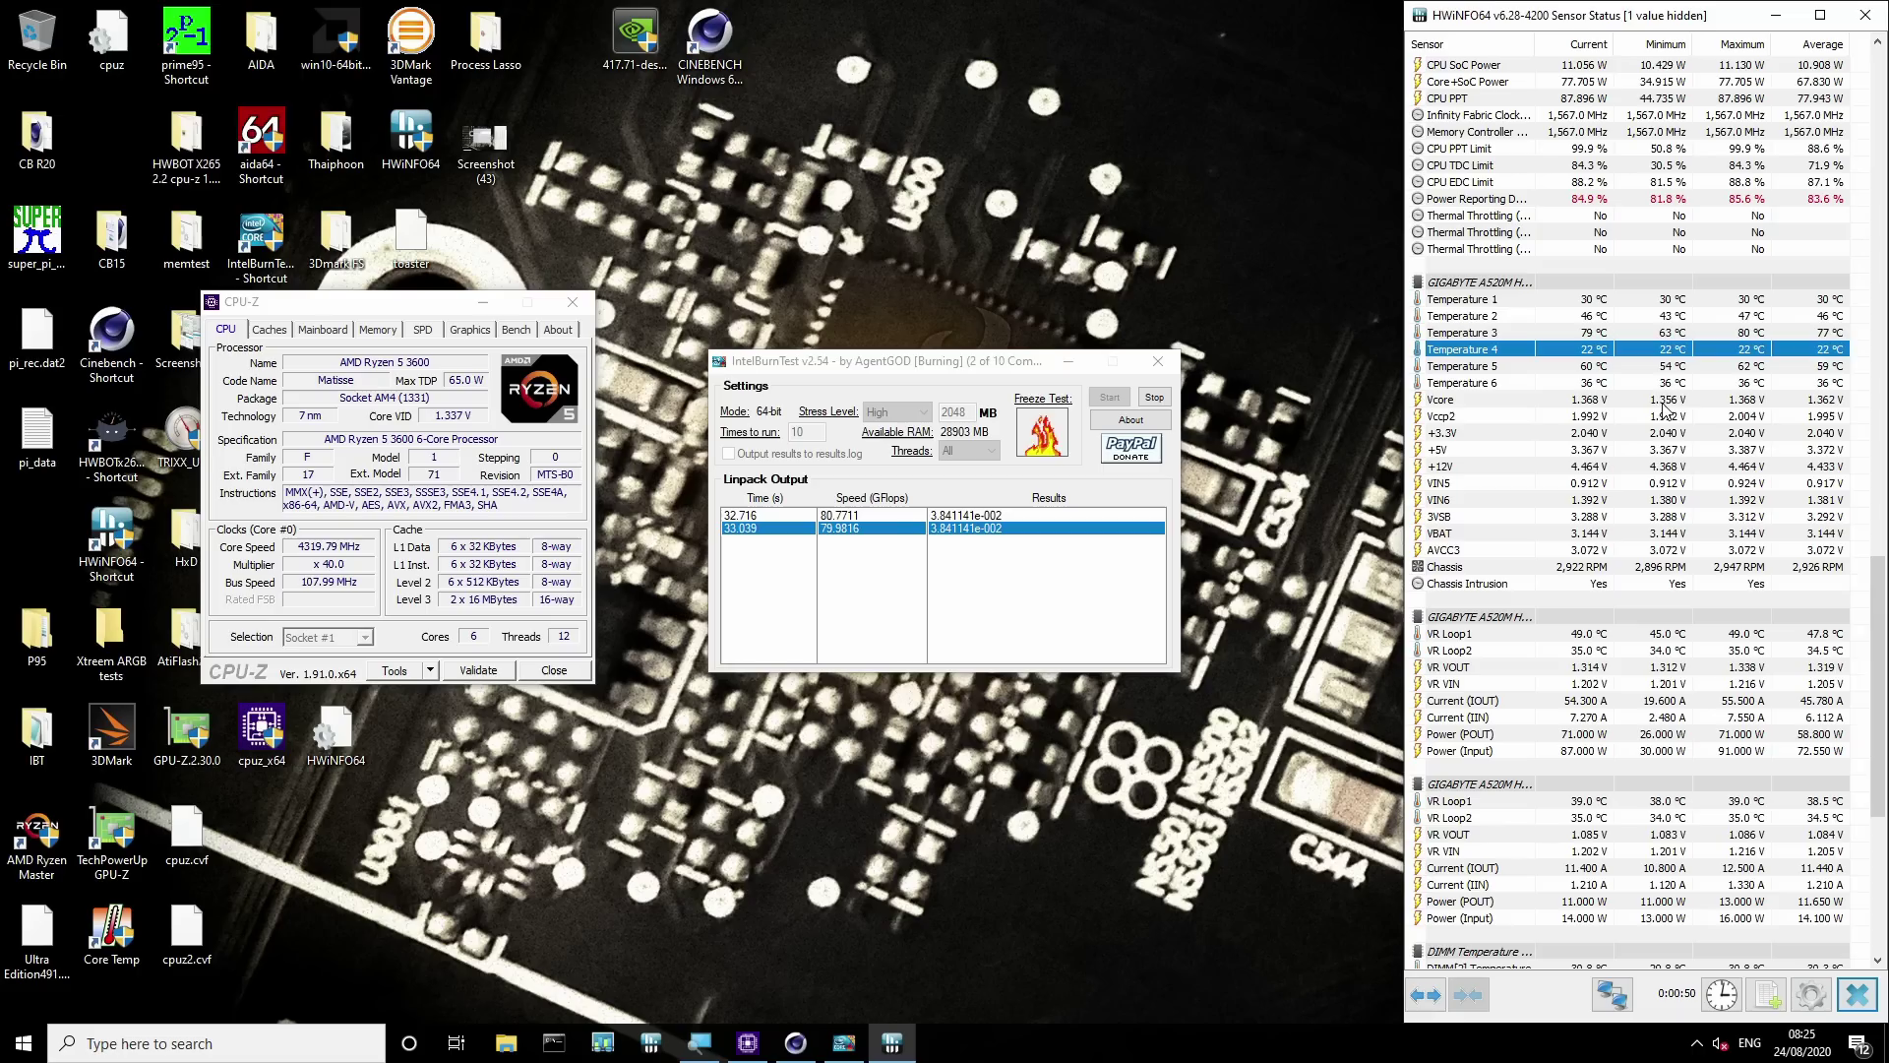
left_click_drag(1634, 331, 1530, 300)
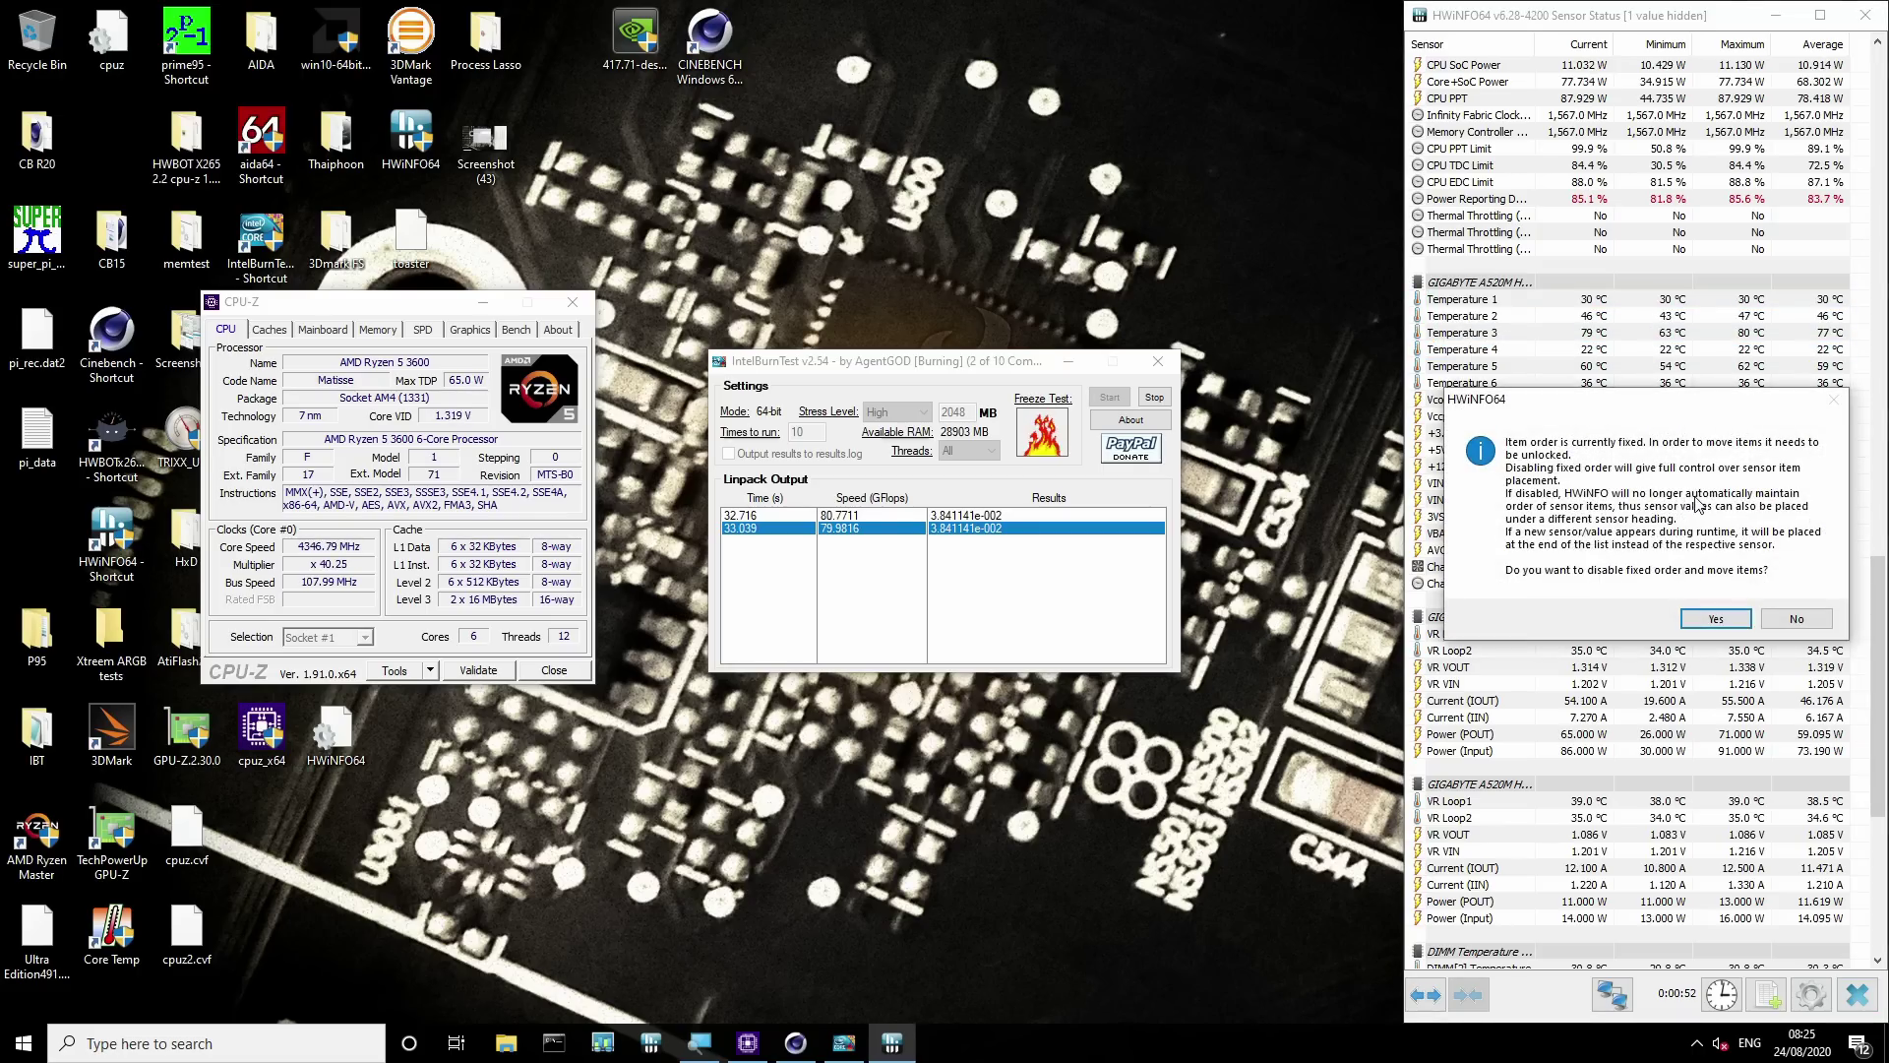
left_click(1797, 618)
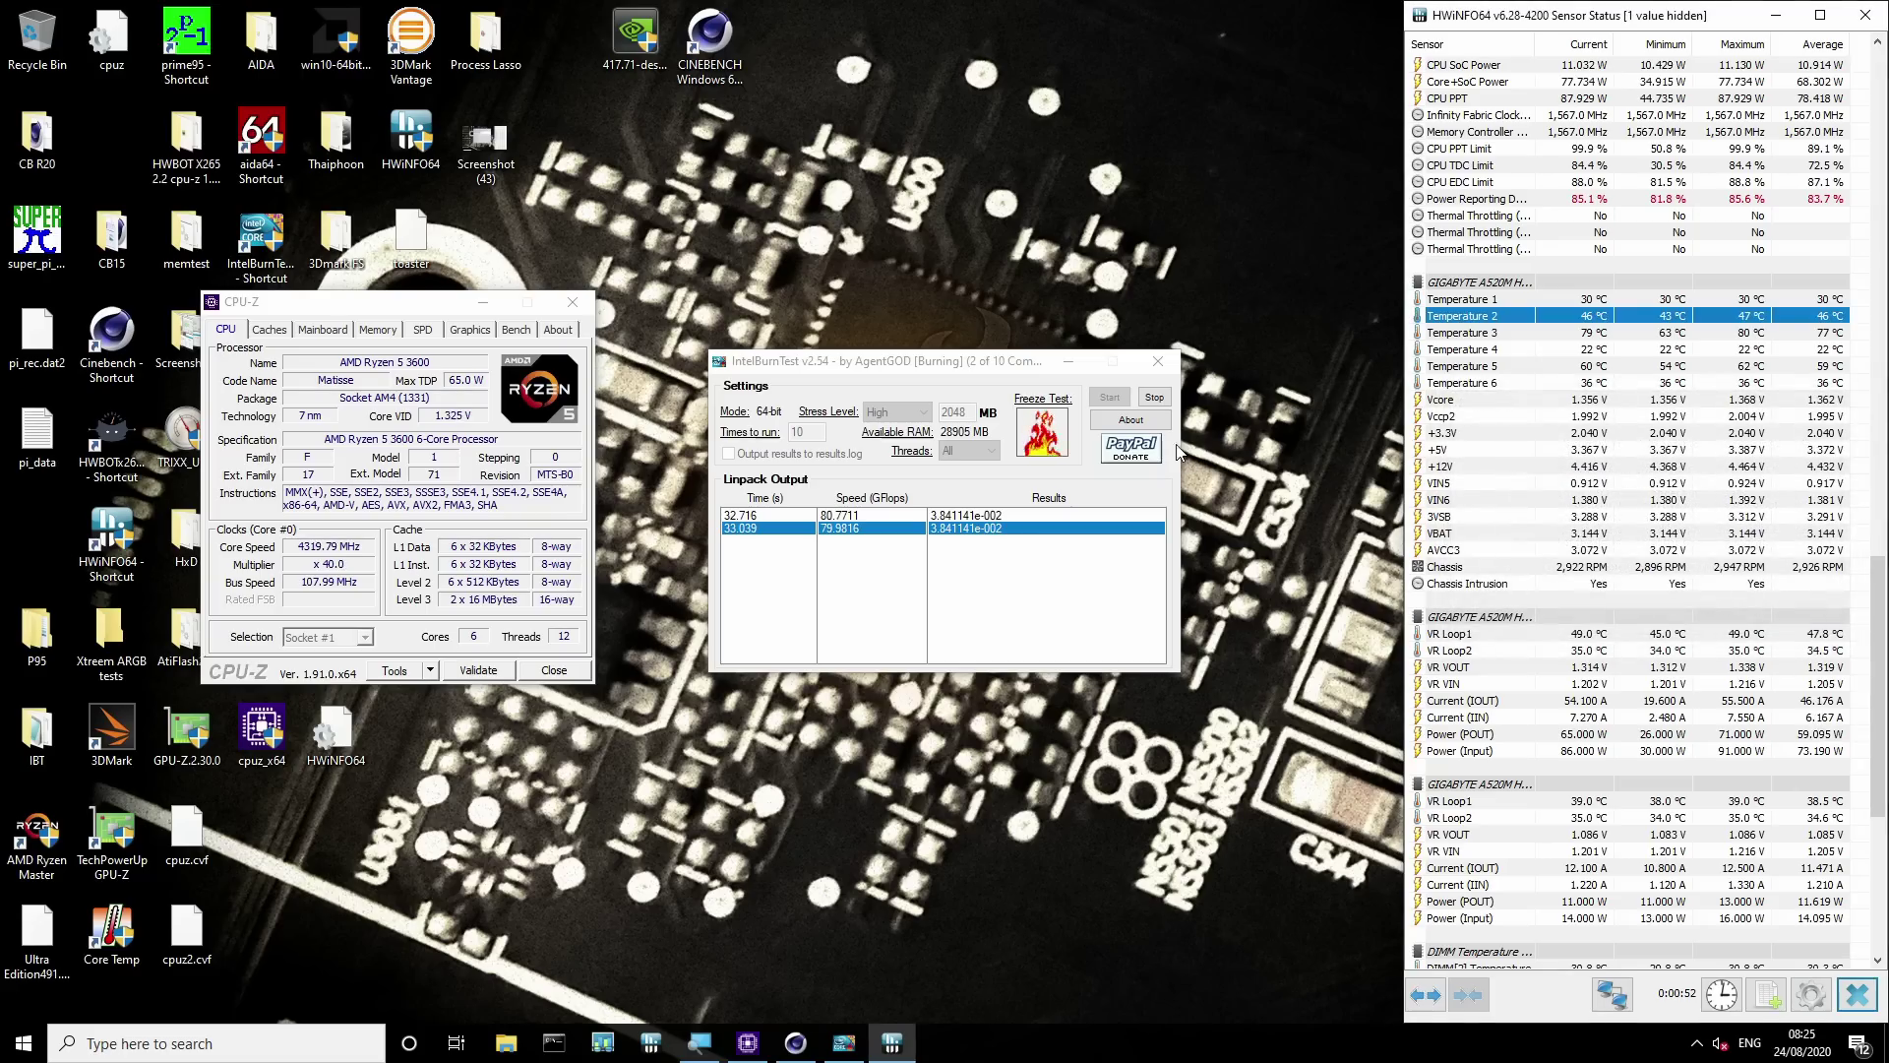
left_click(1153, 397)
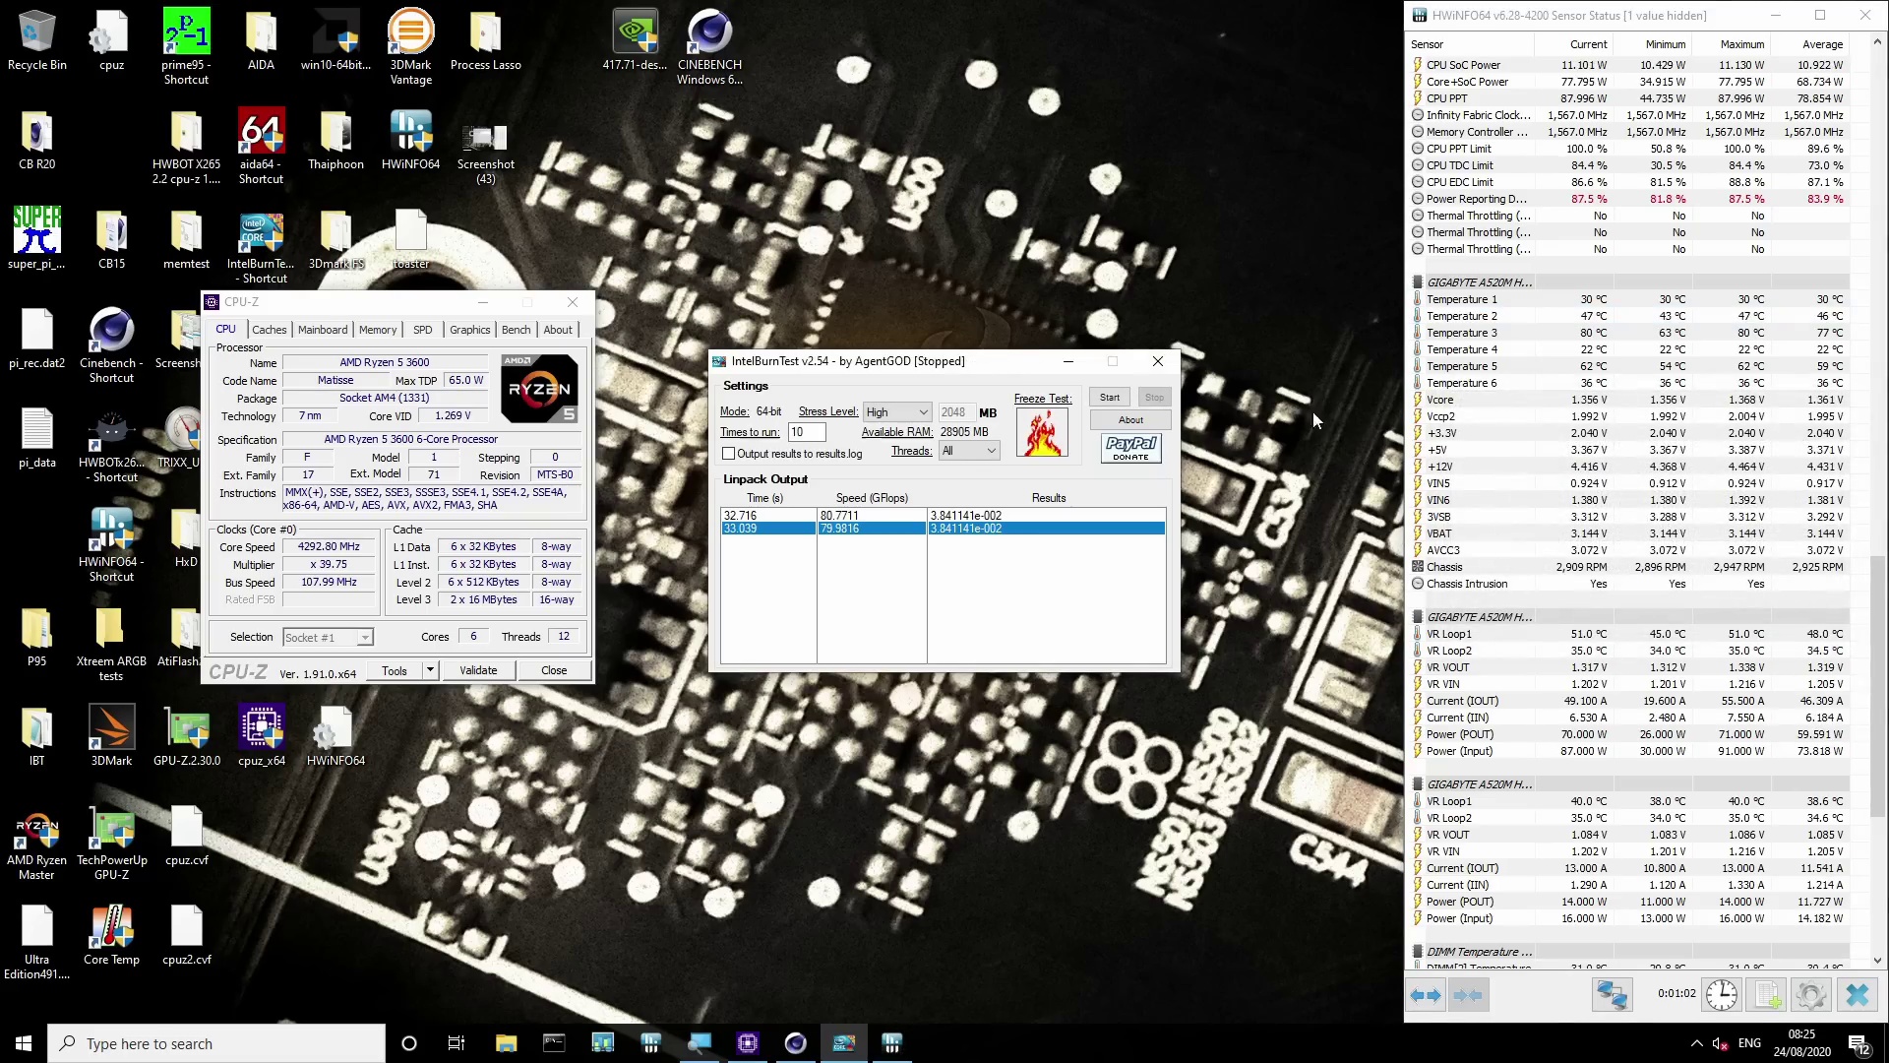
left_click(1571, 403)
scroll(1570, 492, "down", 1)
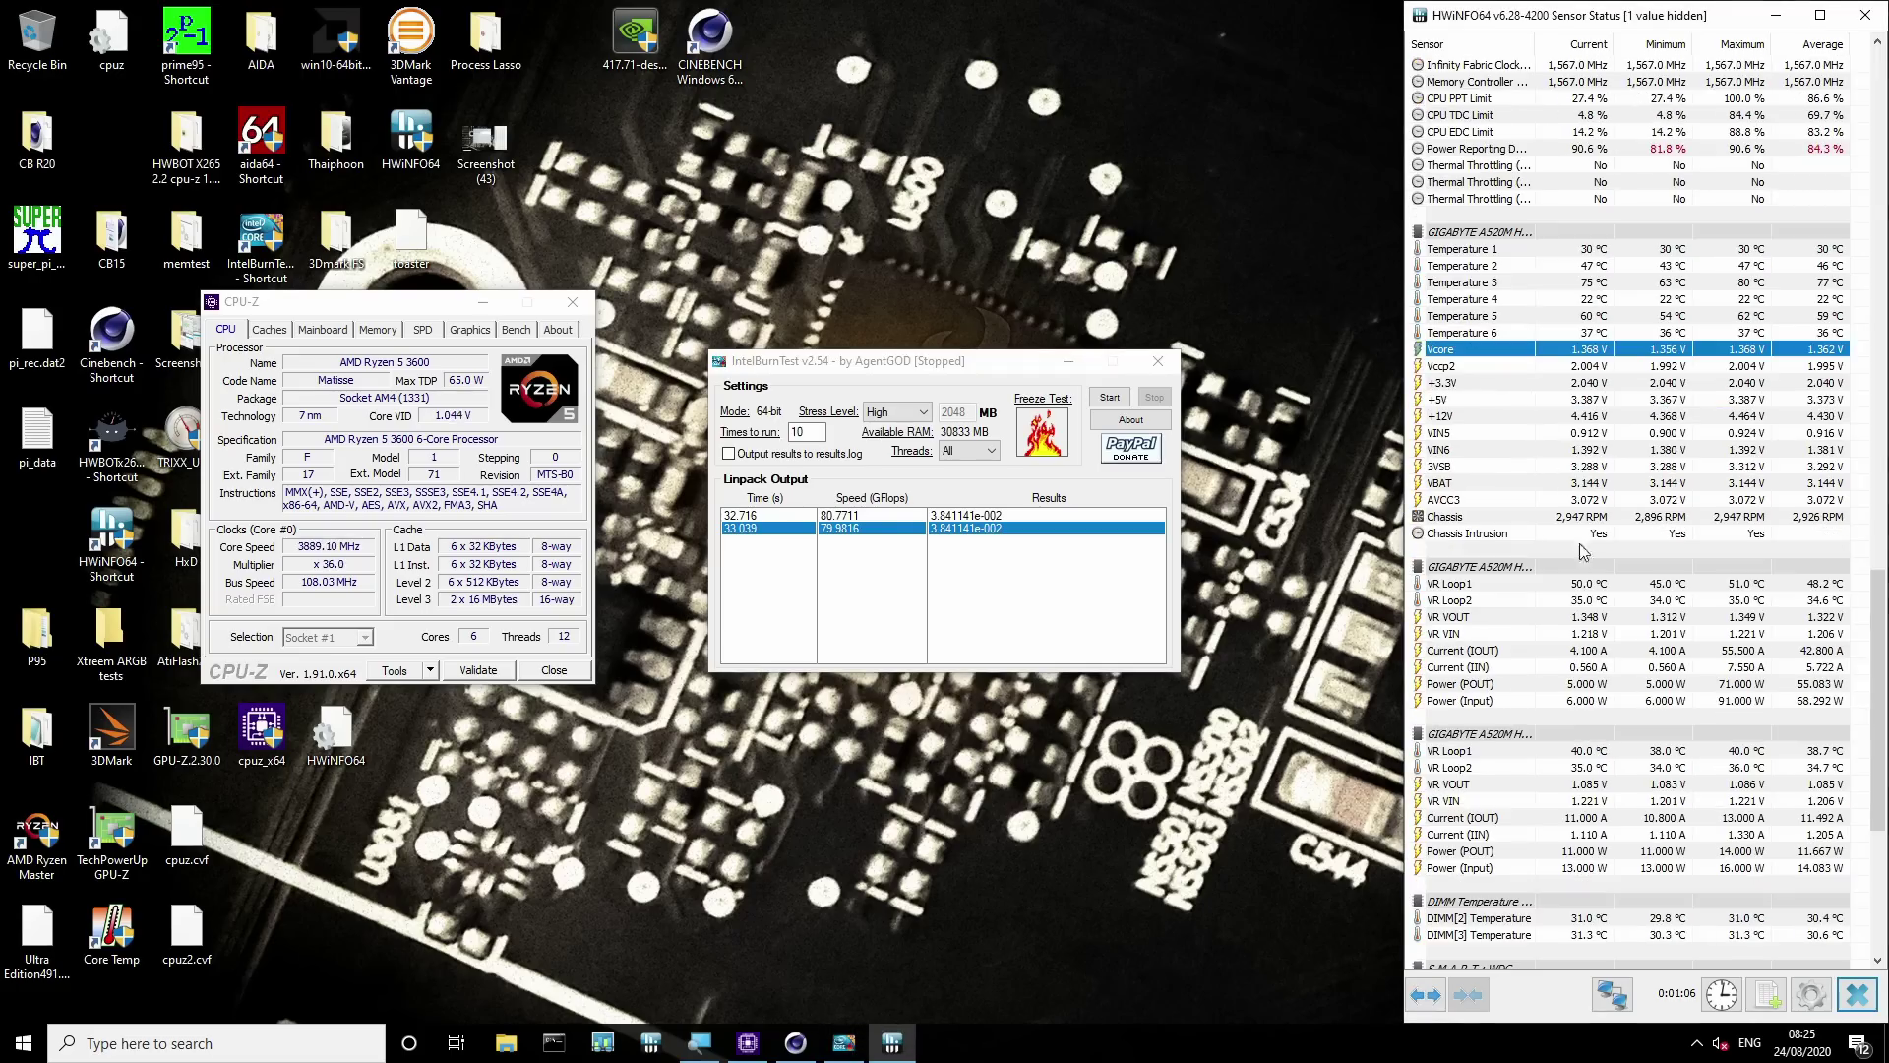
left_click(1513, 618)
left_click(1513, 571)
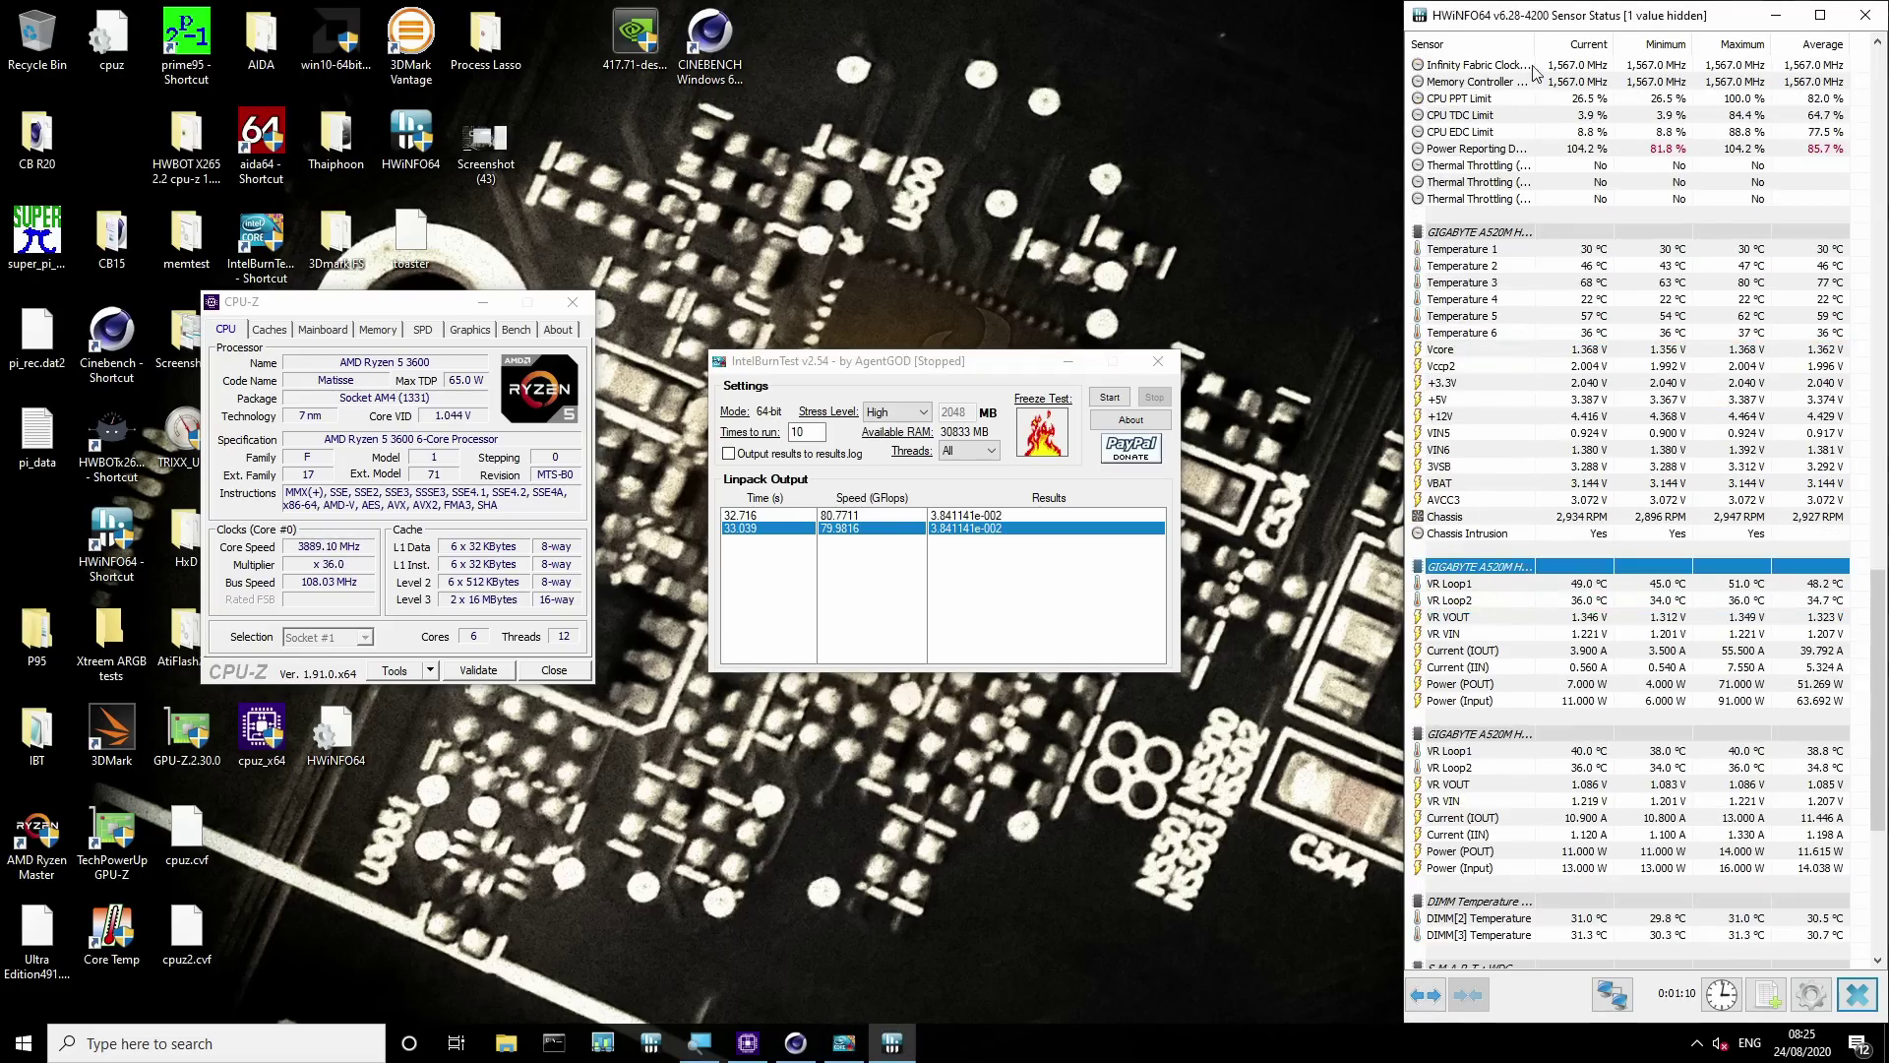
left_click_drag(1534, 45, 1658, 59)
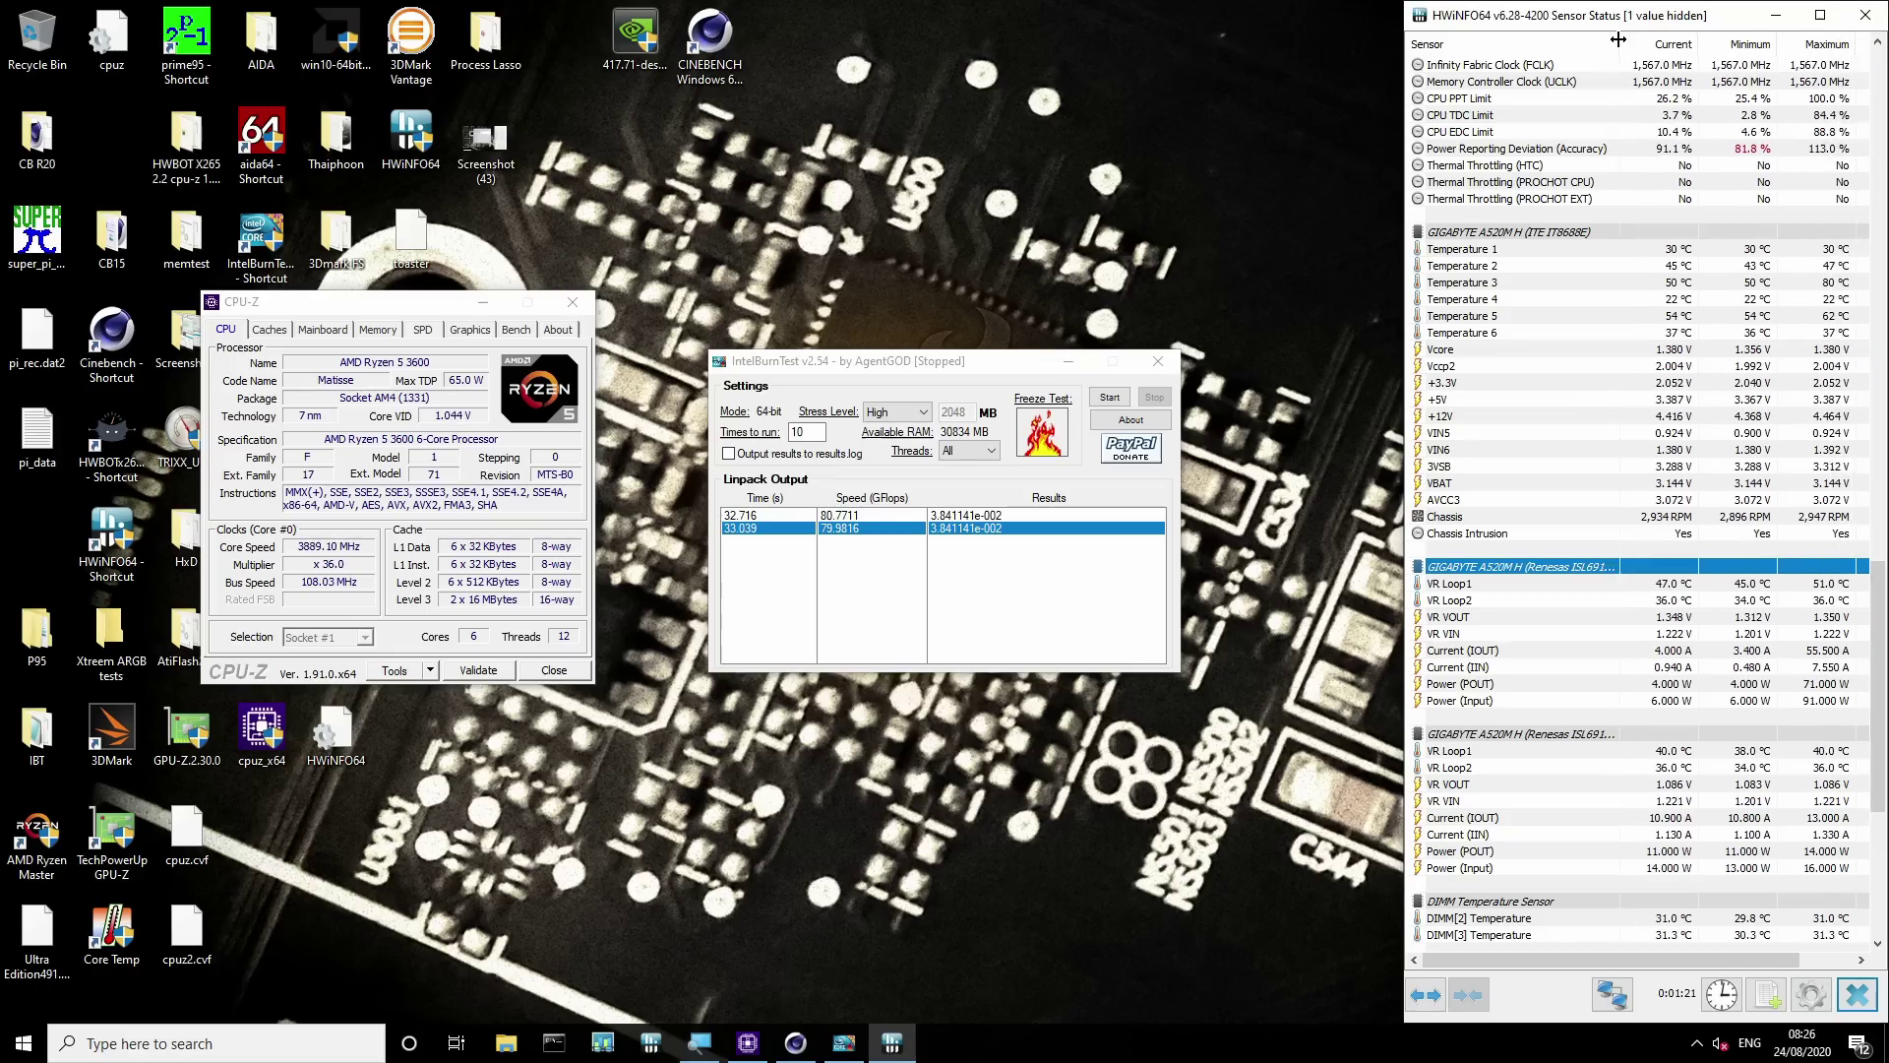
left_click_drag(1658, 42, 1550, 42)
left_click(1607, 616)
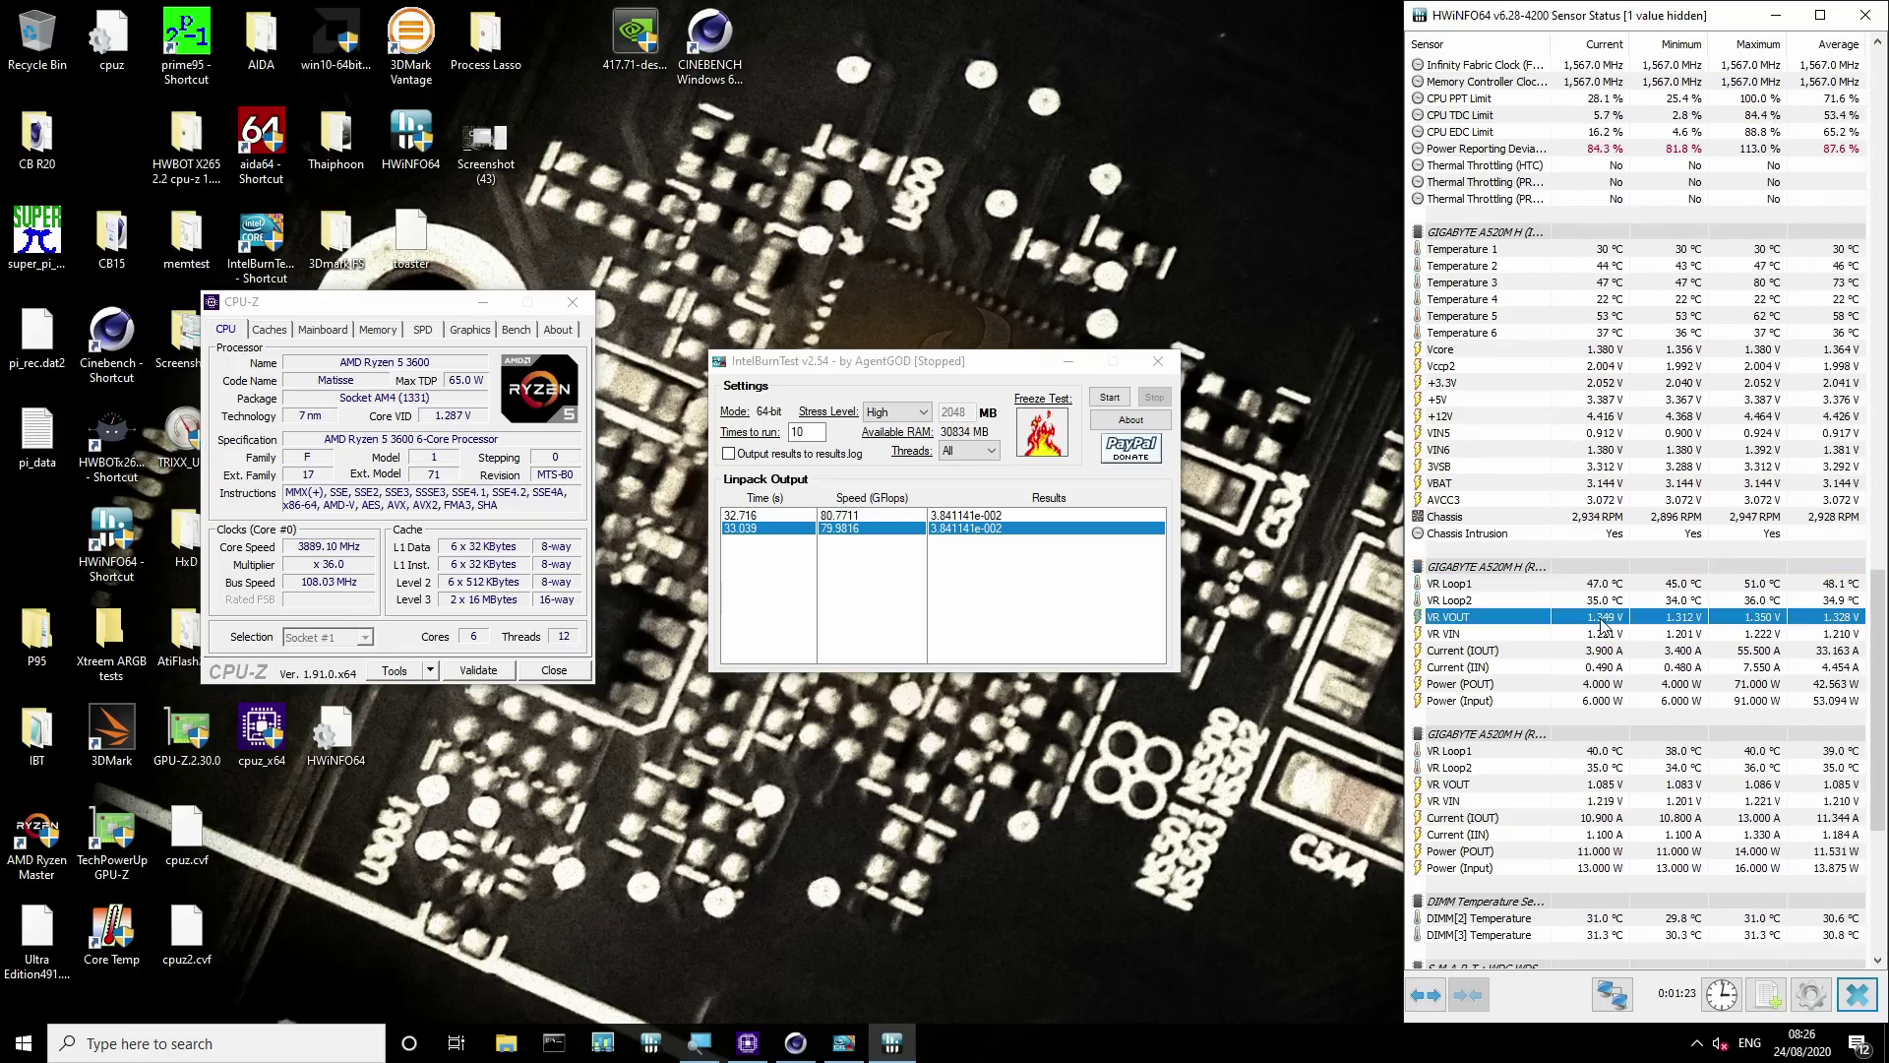
left_click(1559, 584)
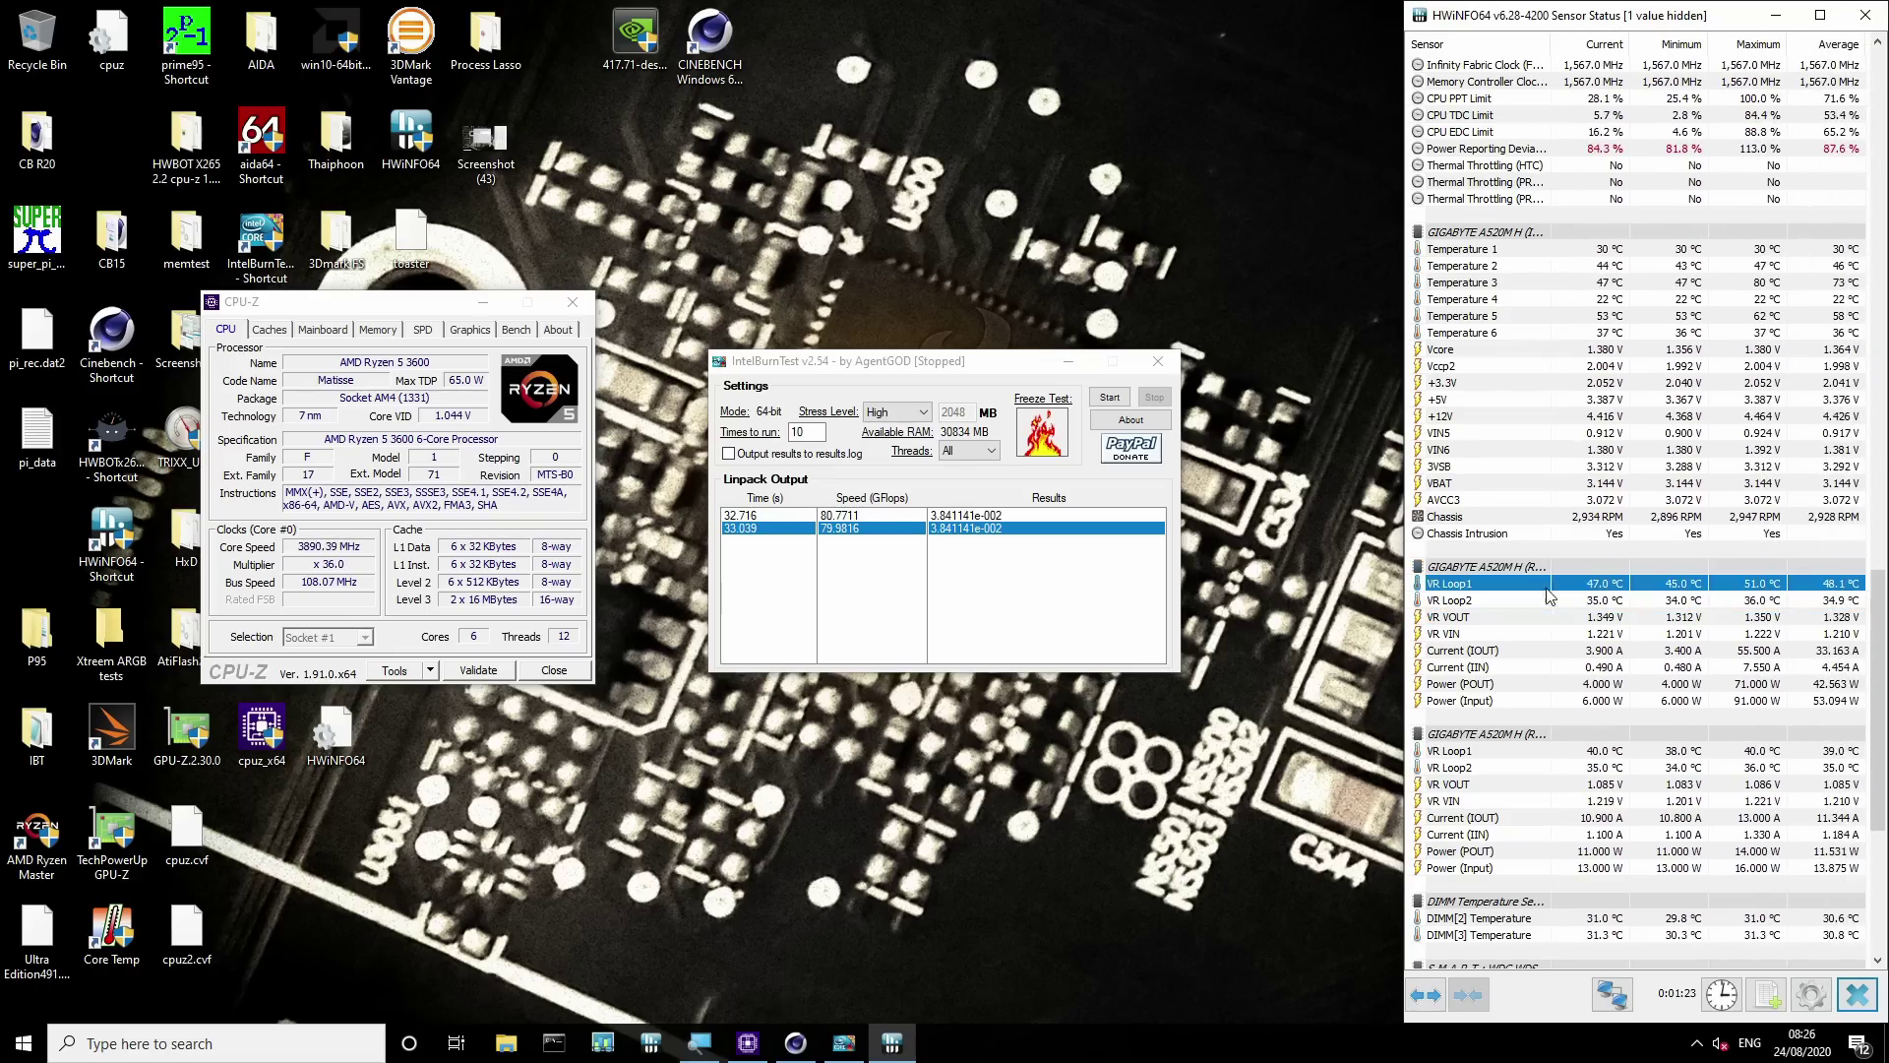
left_click(1600, 683)
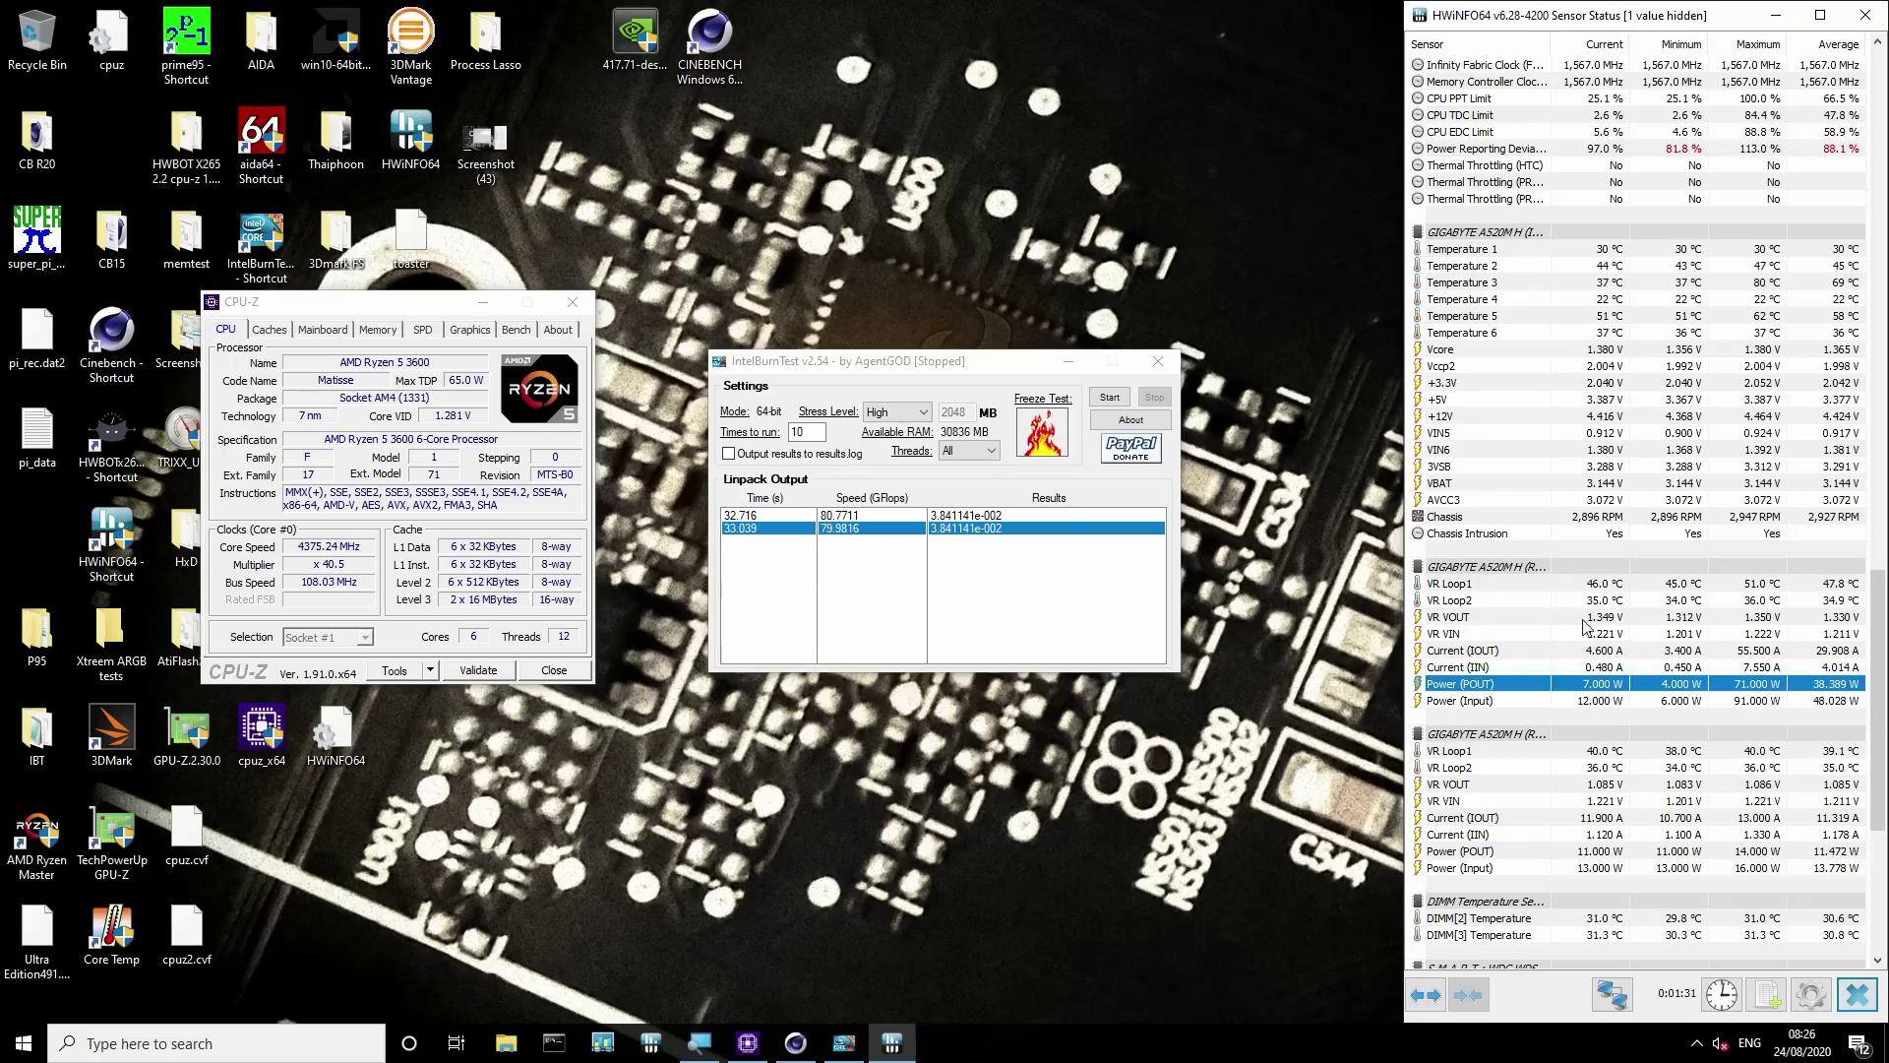
scroll(1610, 656, "down", 2)
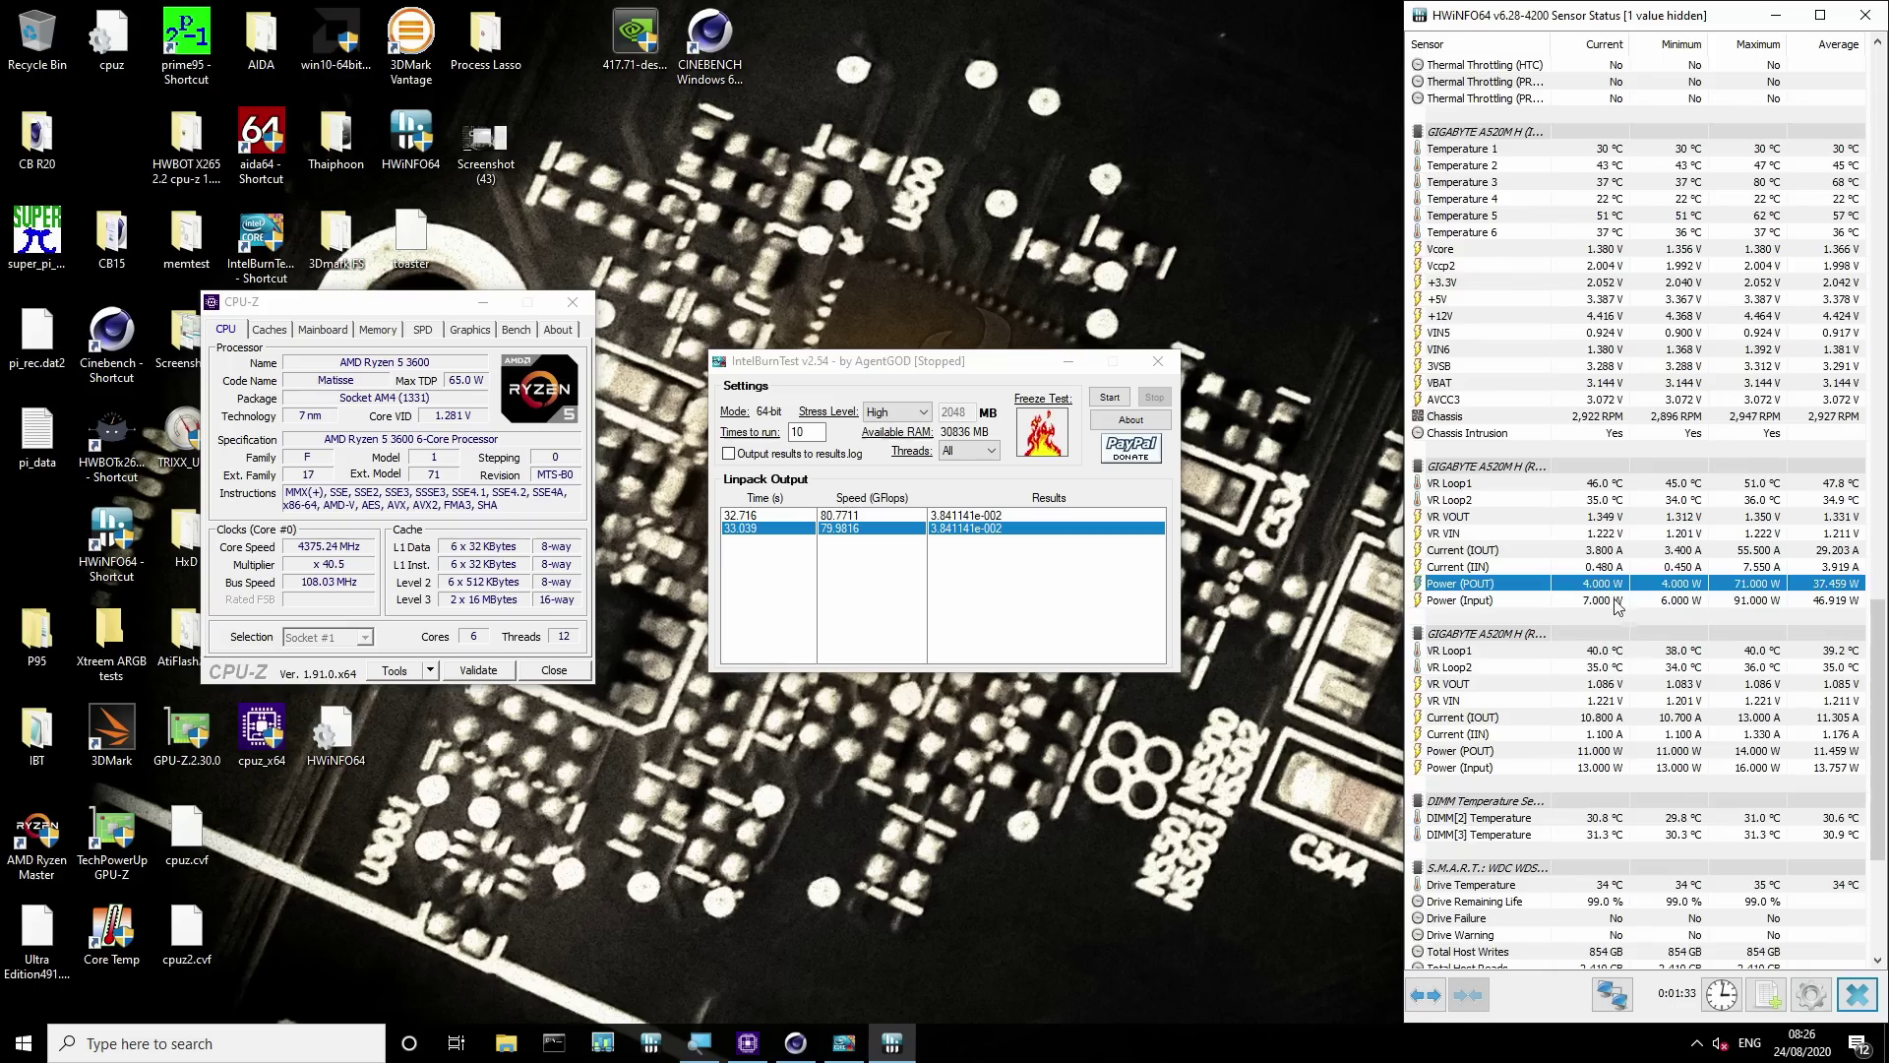
scroll(1614, 629, "up", 8)
scroll(1617, 586, "up", 4)
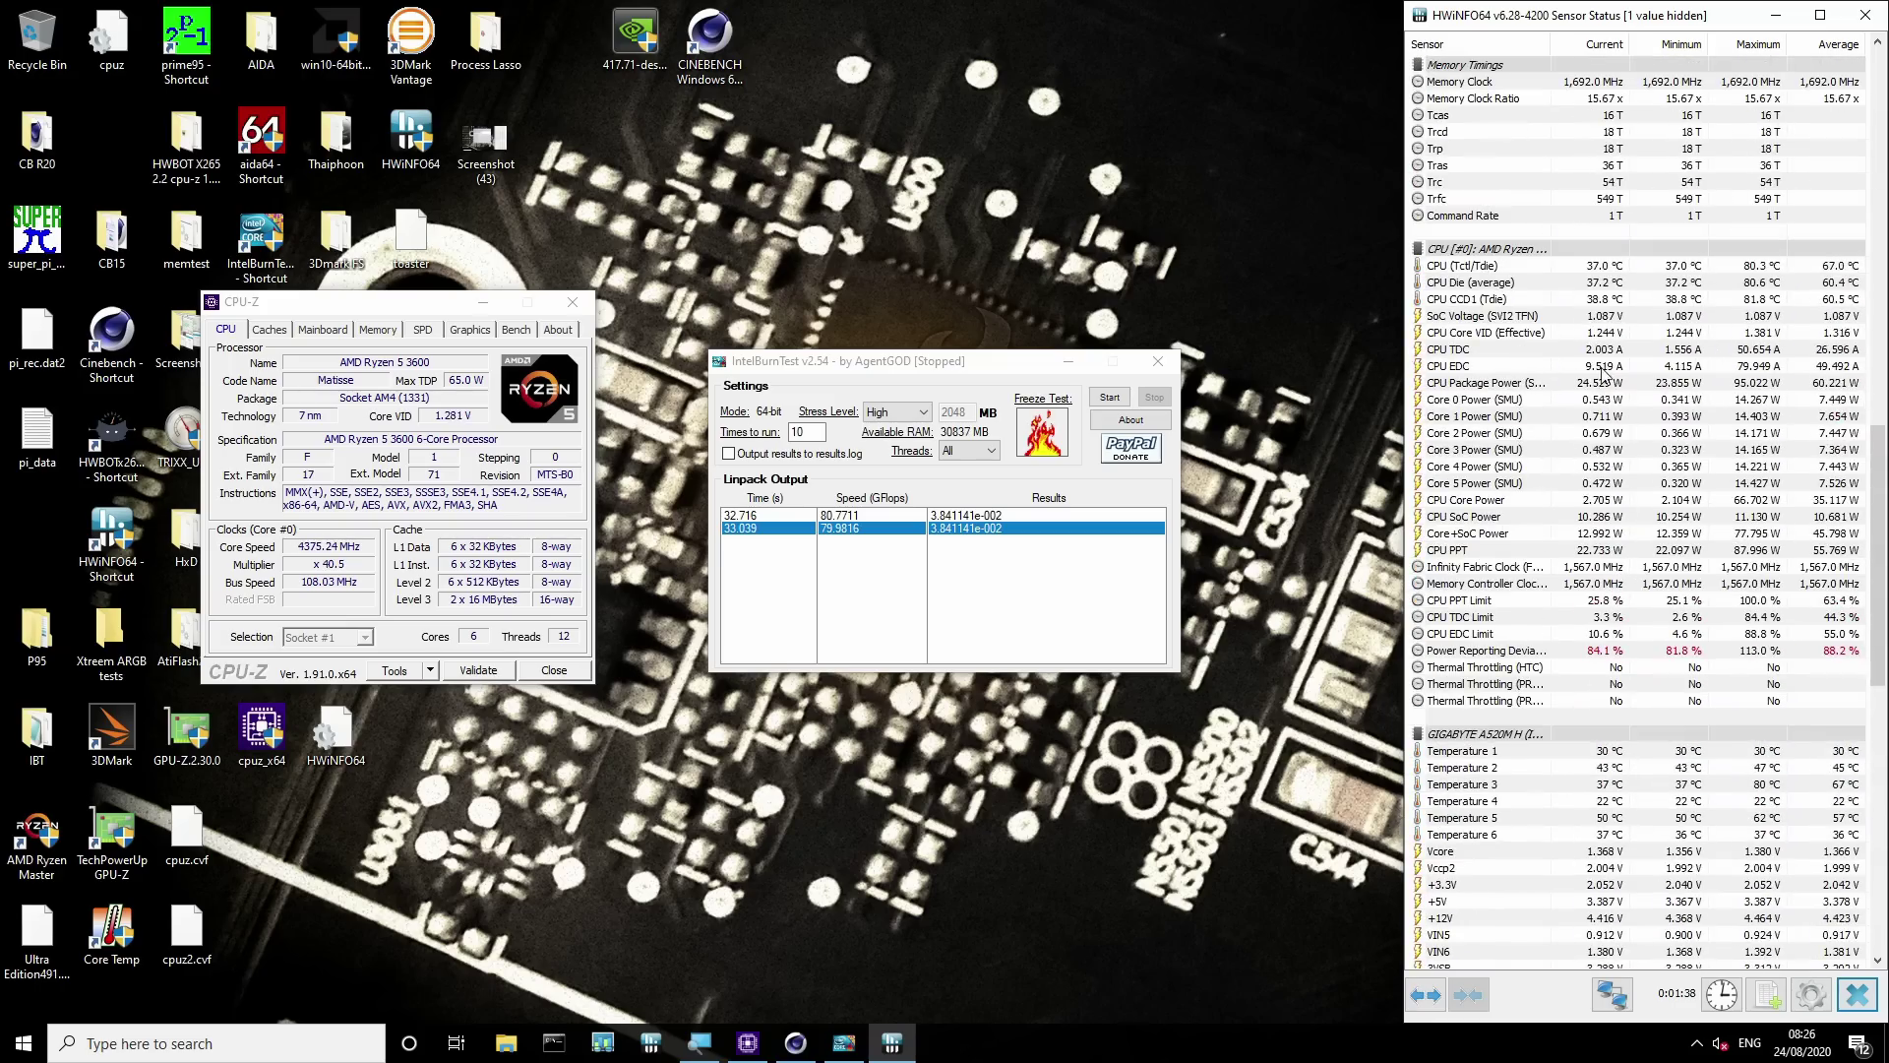
scroll(1595, 490, "down", 8)
scroll(1594, 490, "down", 6)
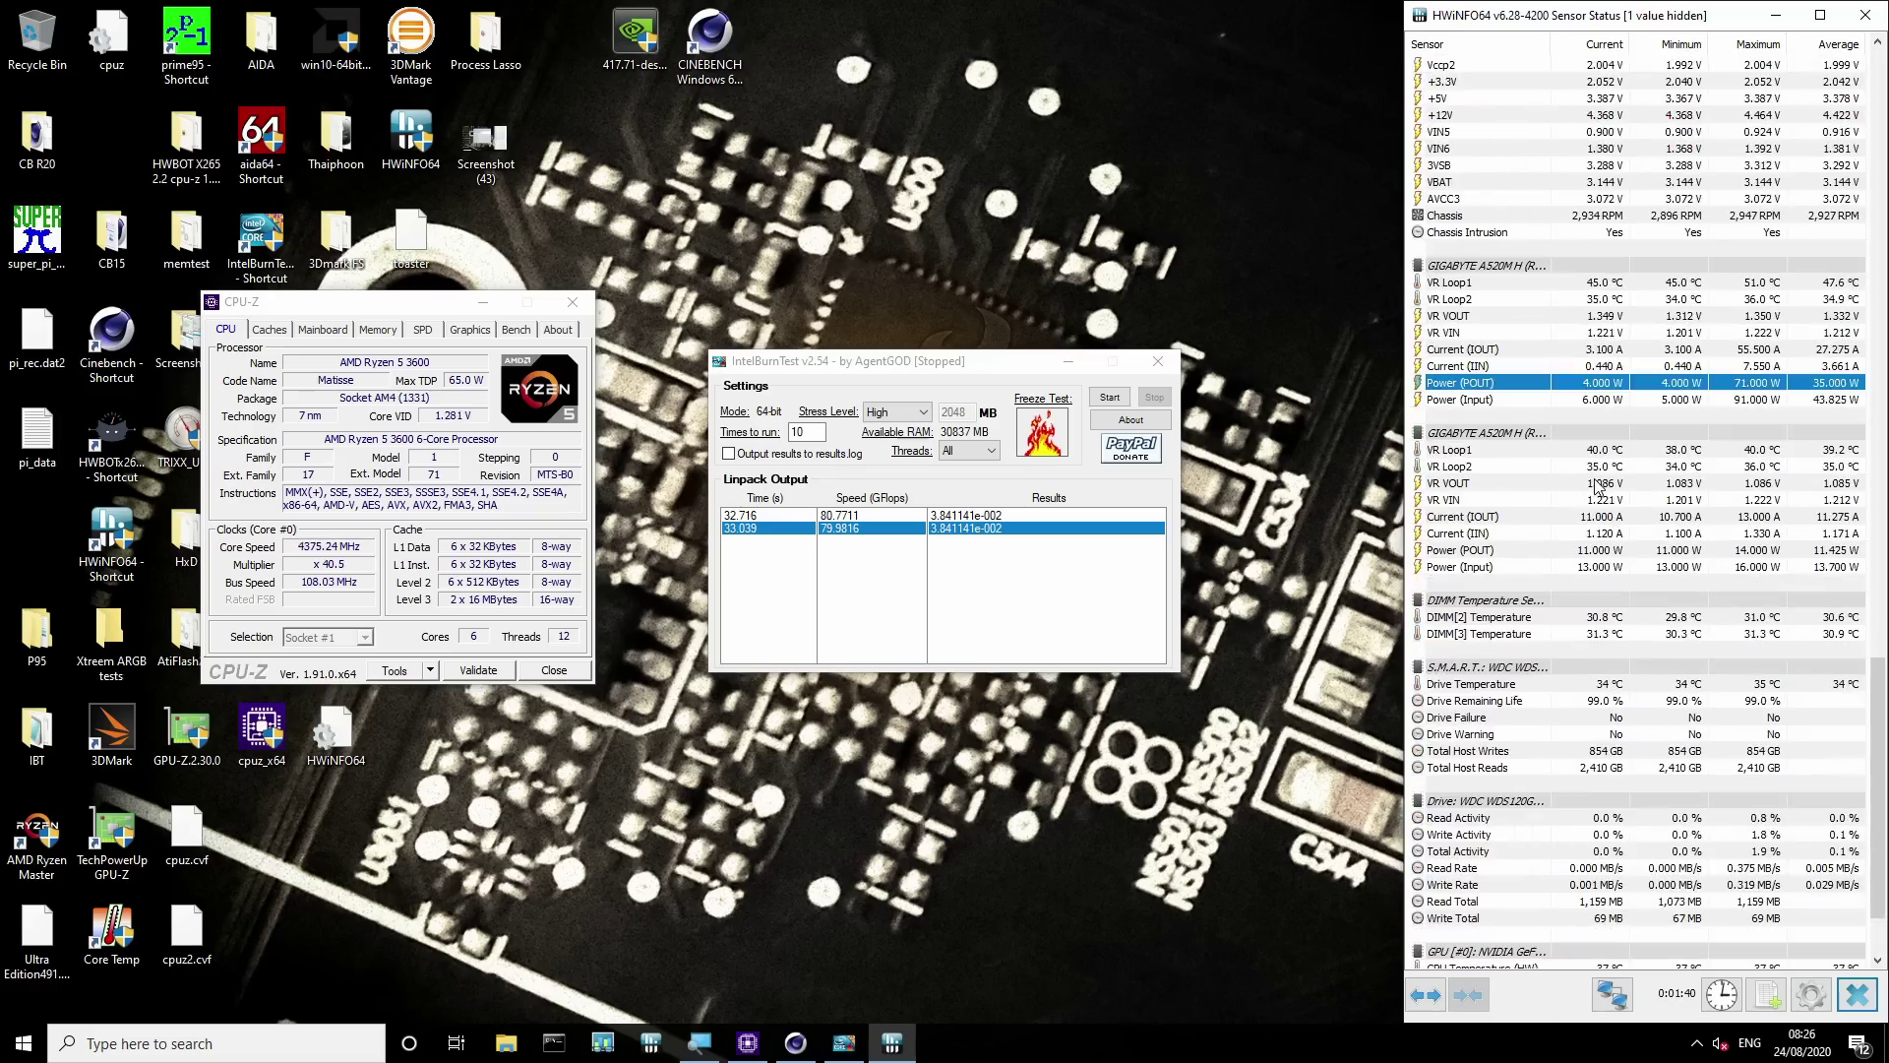
scroll(1602, 482, "up", 7)
left_click(1532, 386)
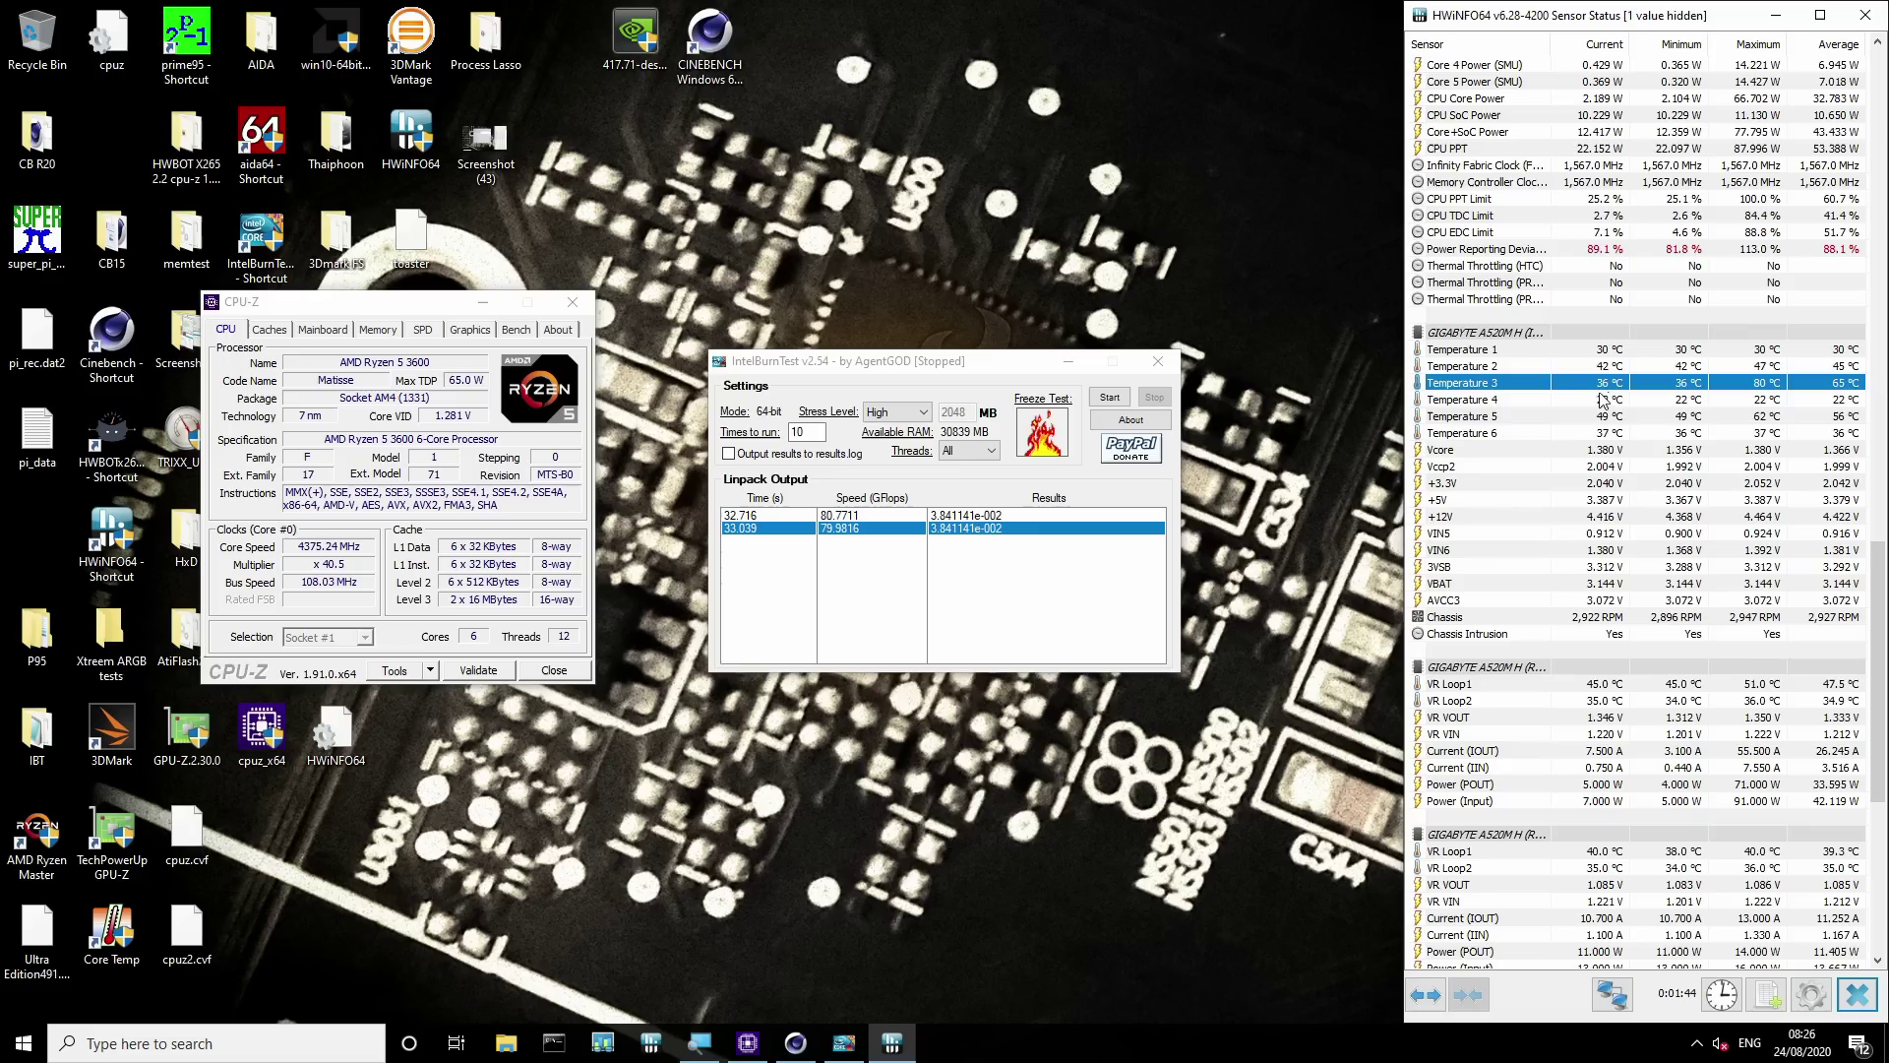
left_click(1556, 420)
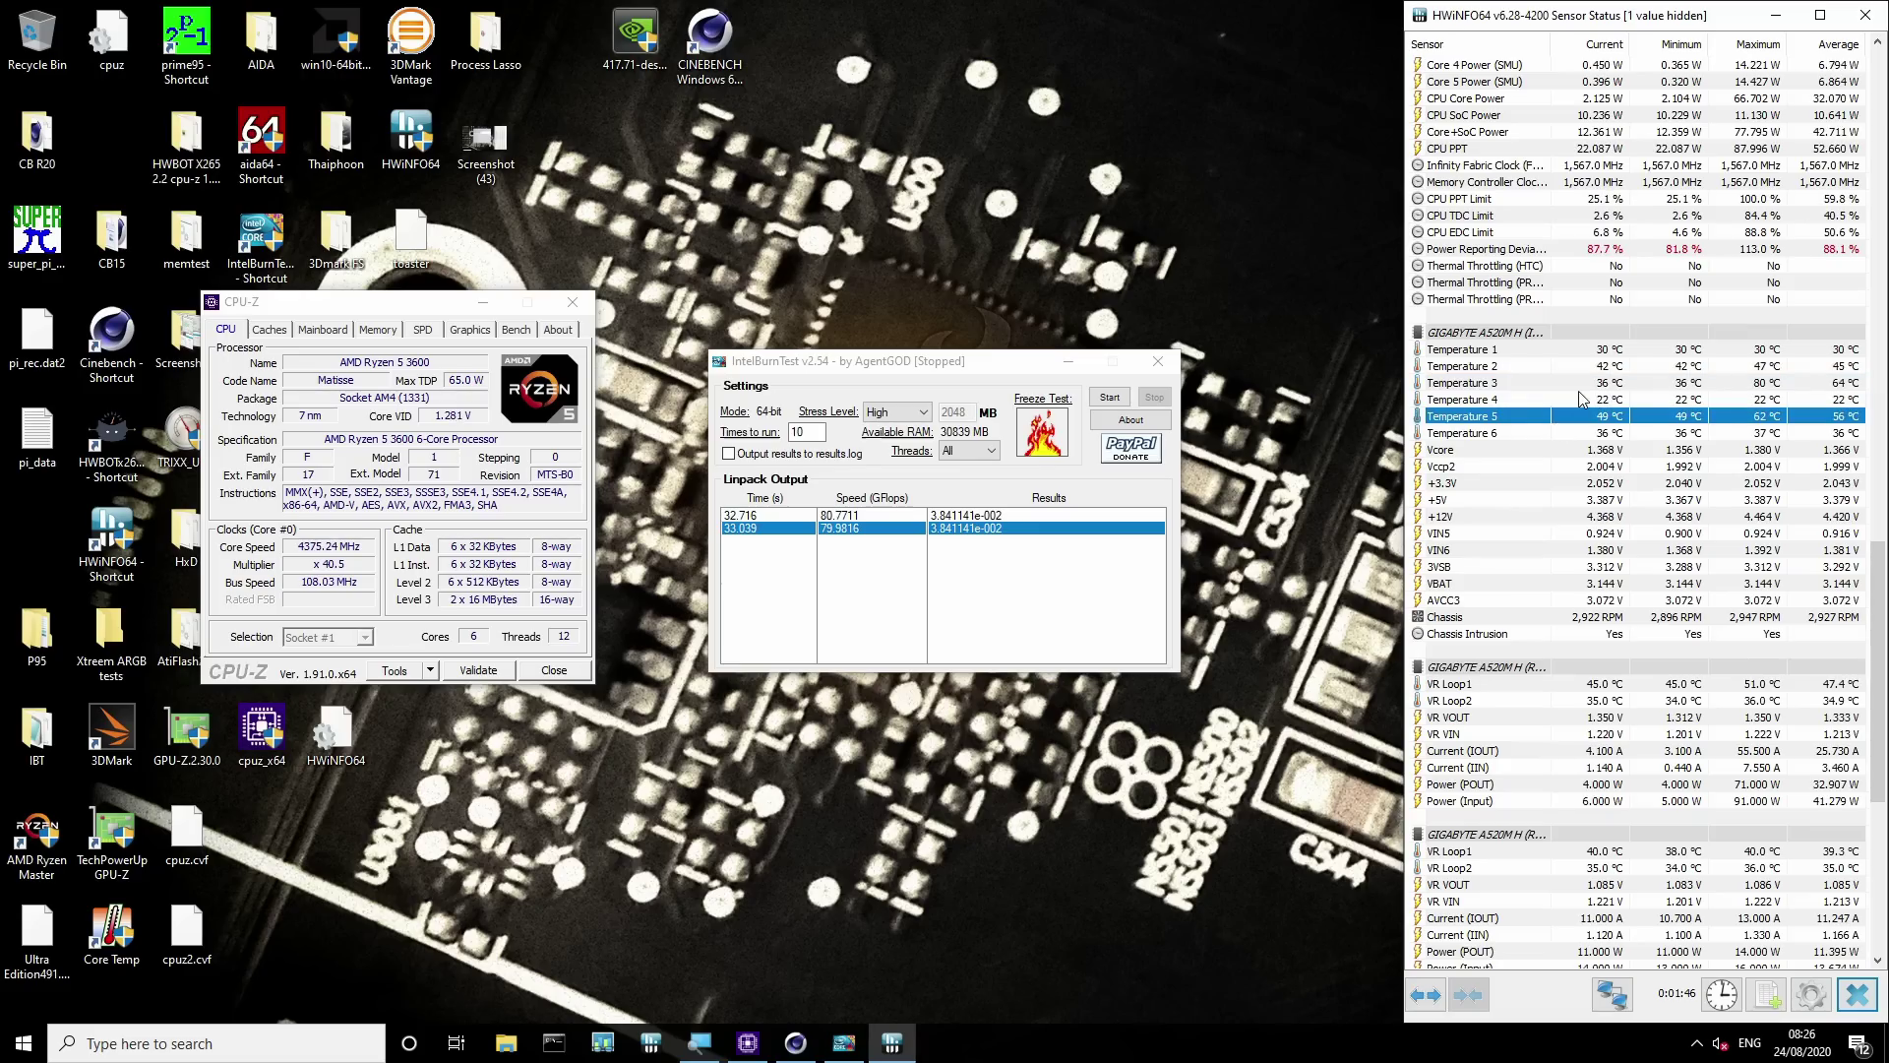
left_click(1579, 386)
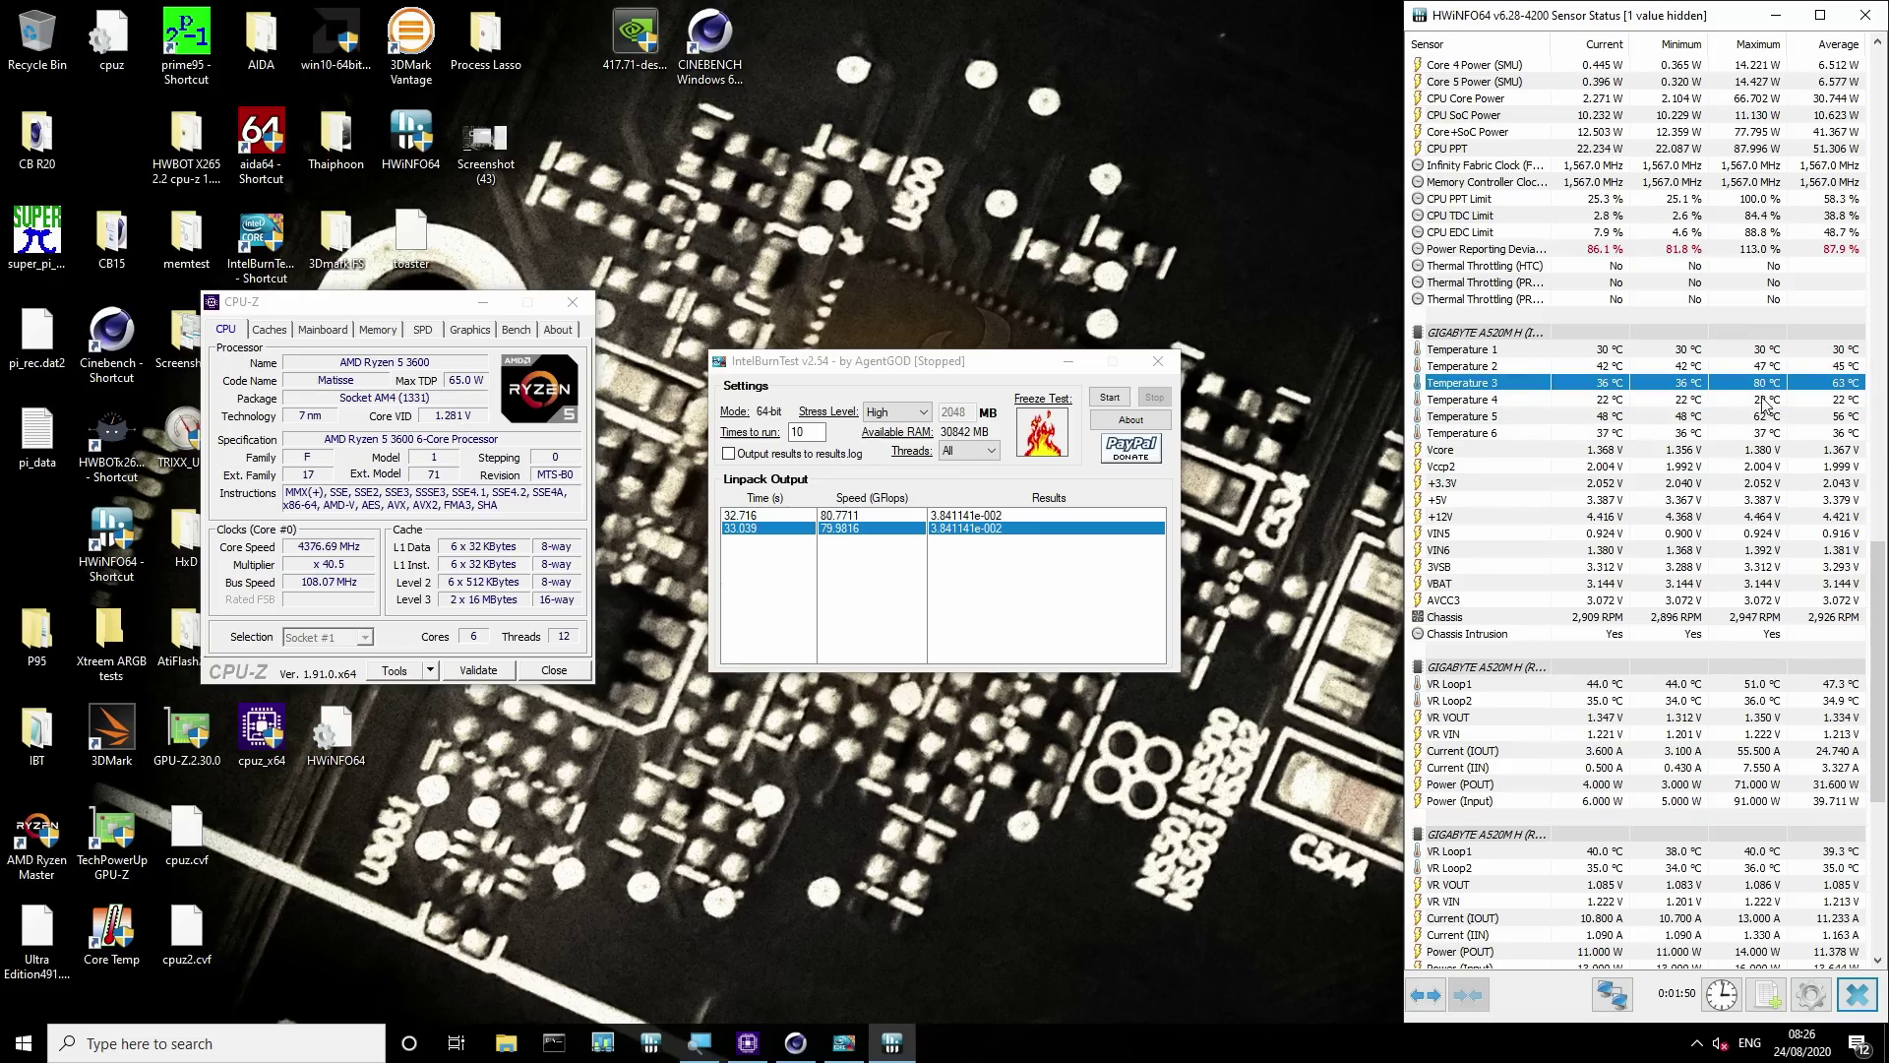
scroll(1761, 393, "up", 6)
left_click(1761, 168)
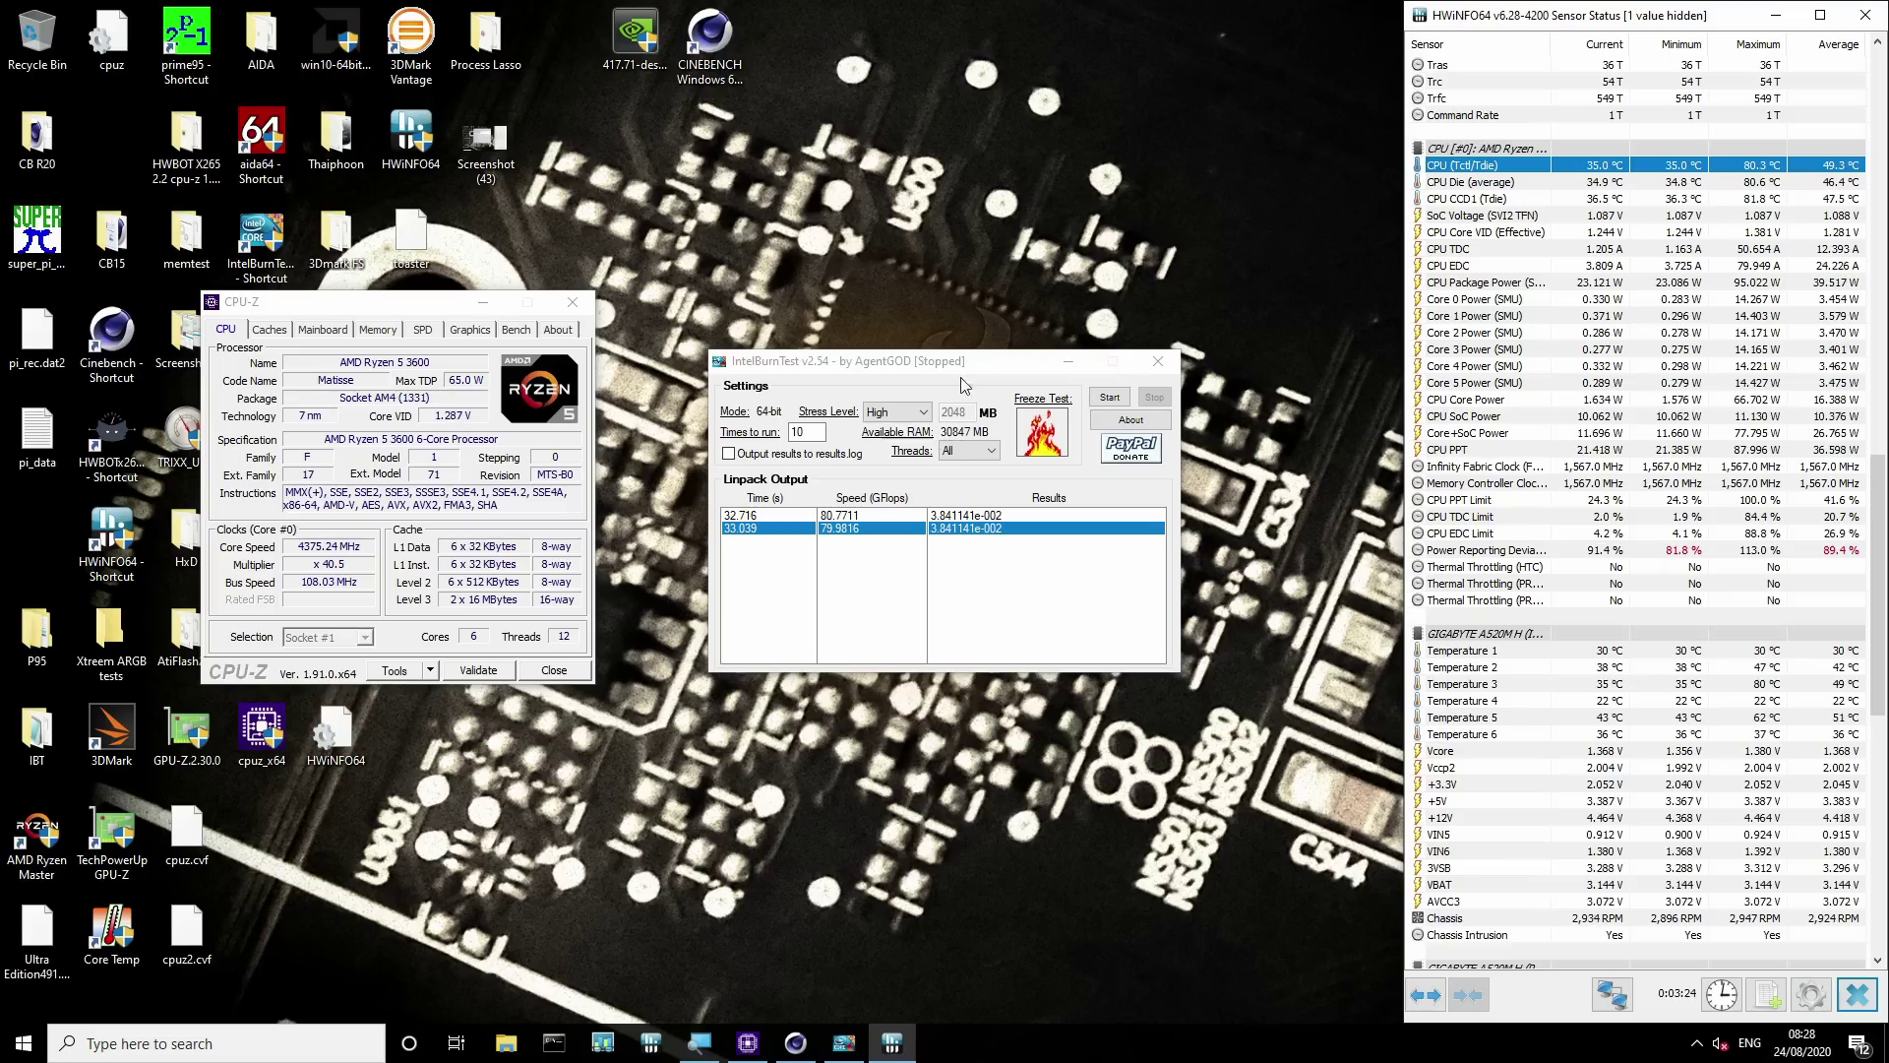
left_click_drag(951, 366, 1042, 294)
Close the IntelBurnTest and CPU-Z windows, leaving only HWiNFO64 open
left_click(1250, 288)
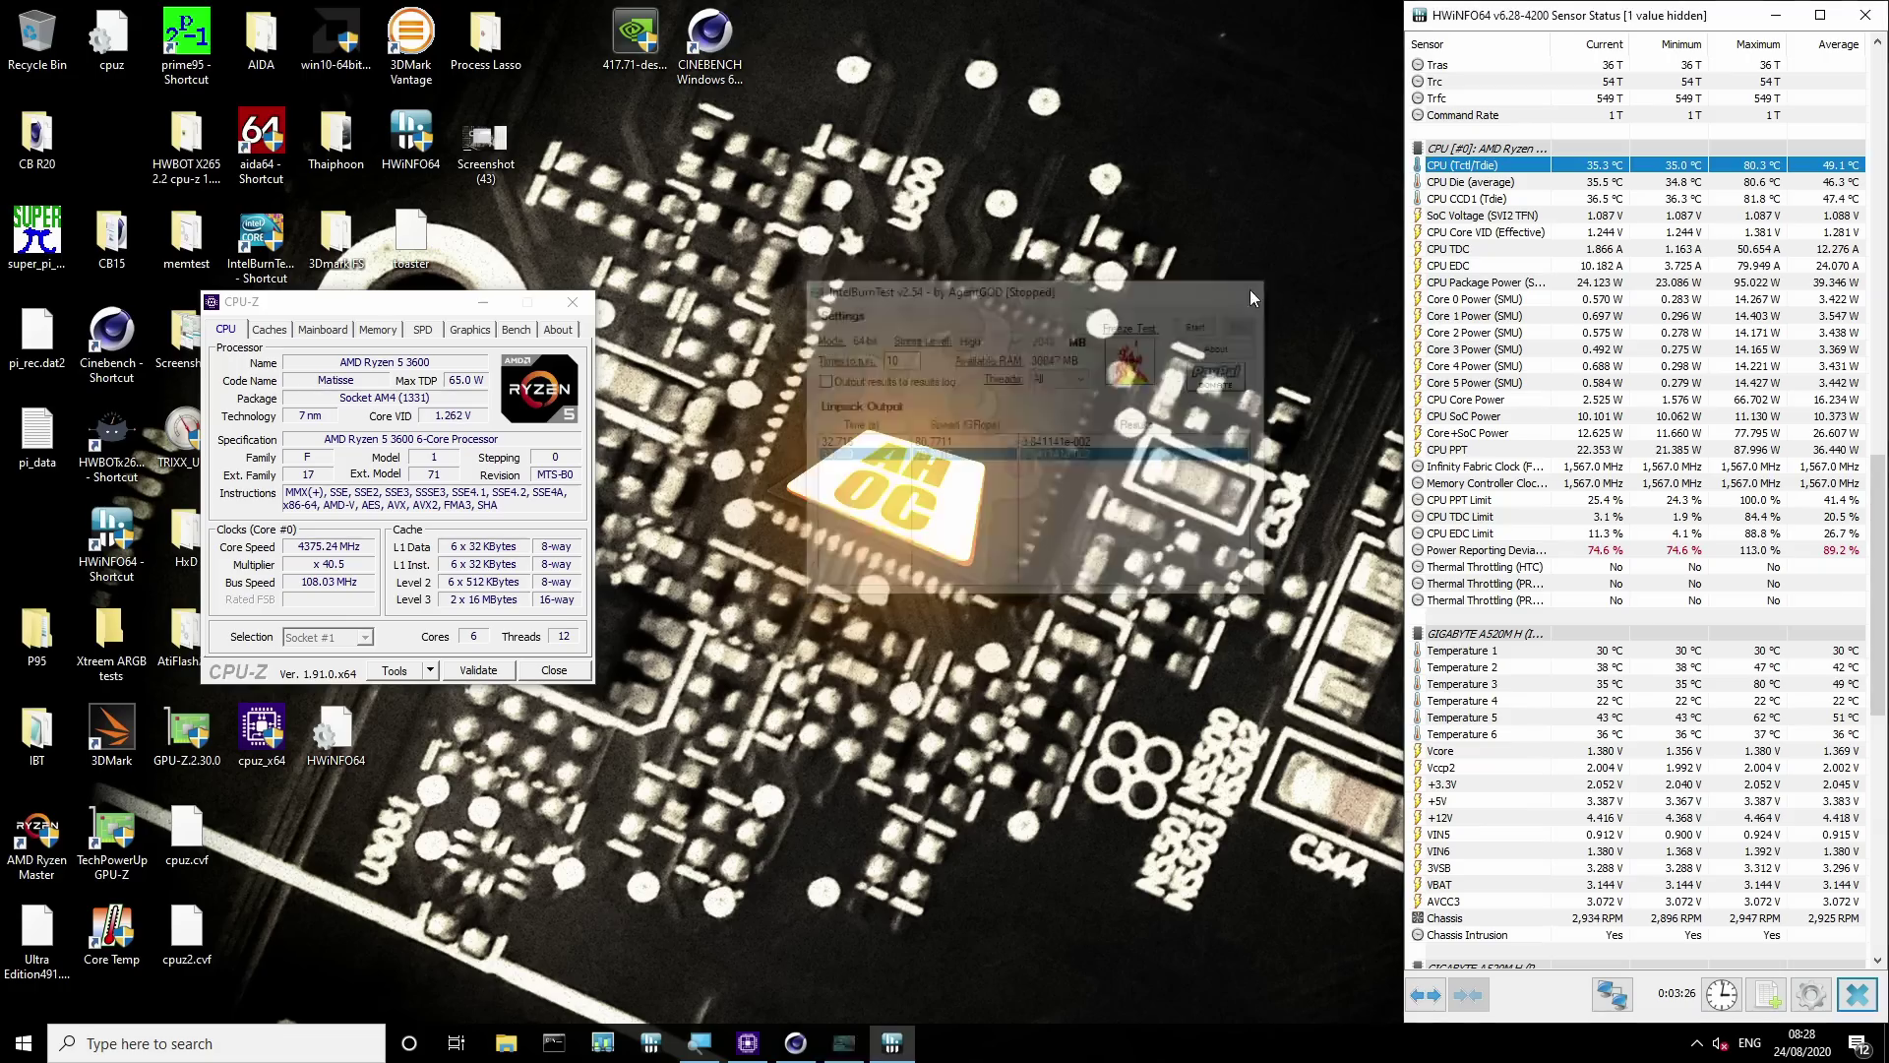
left_click(572, 302)
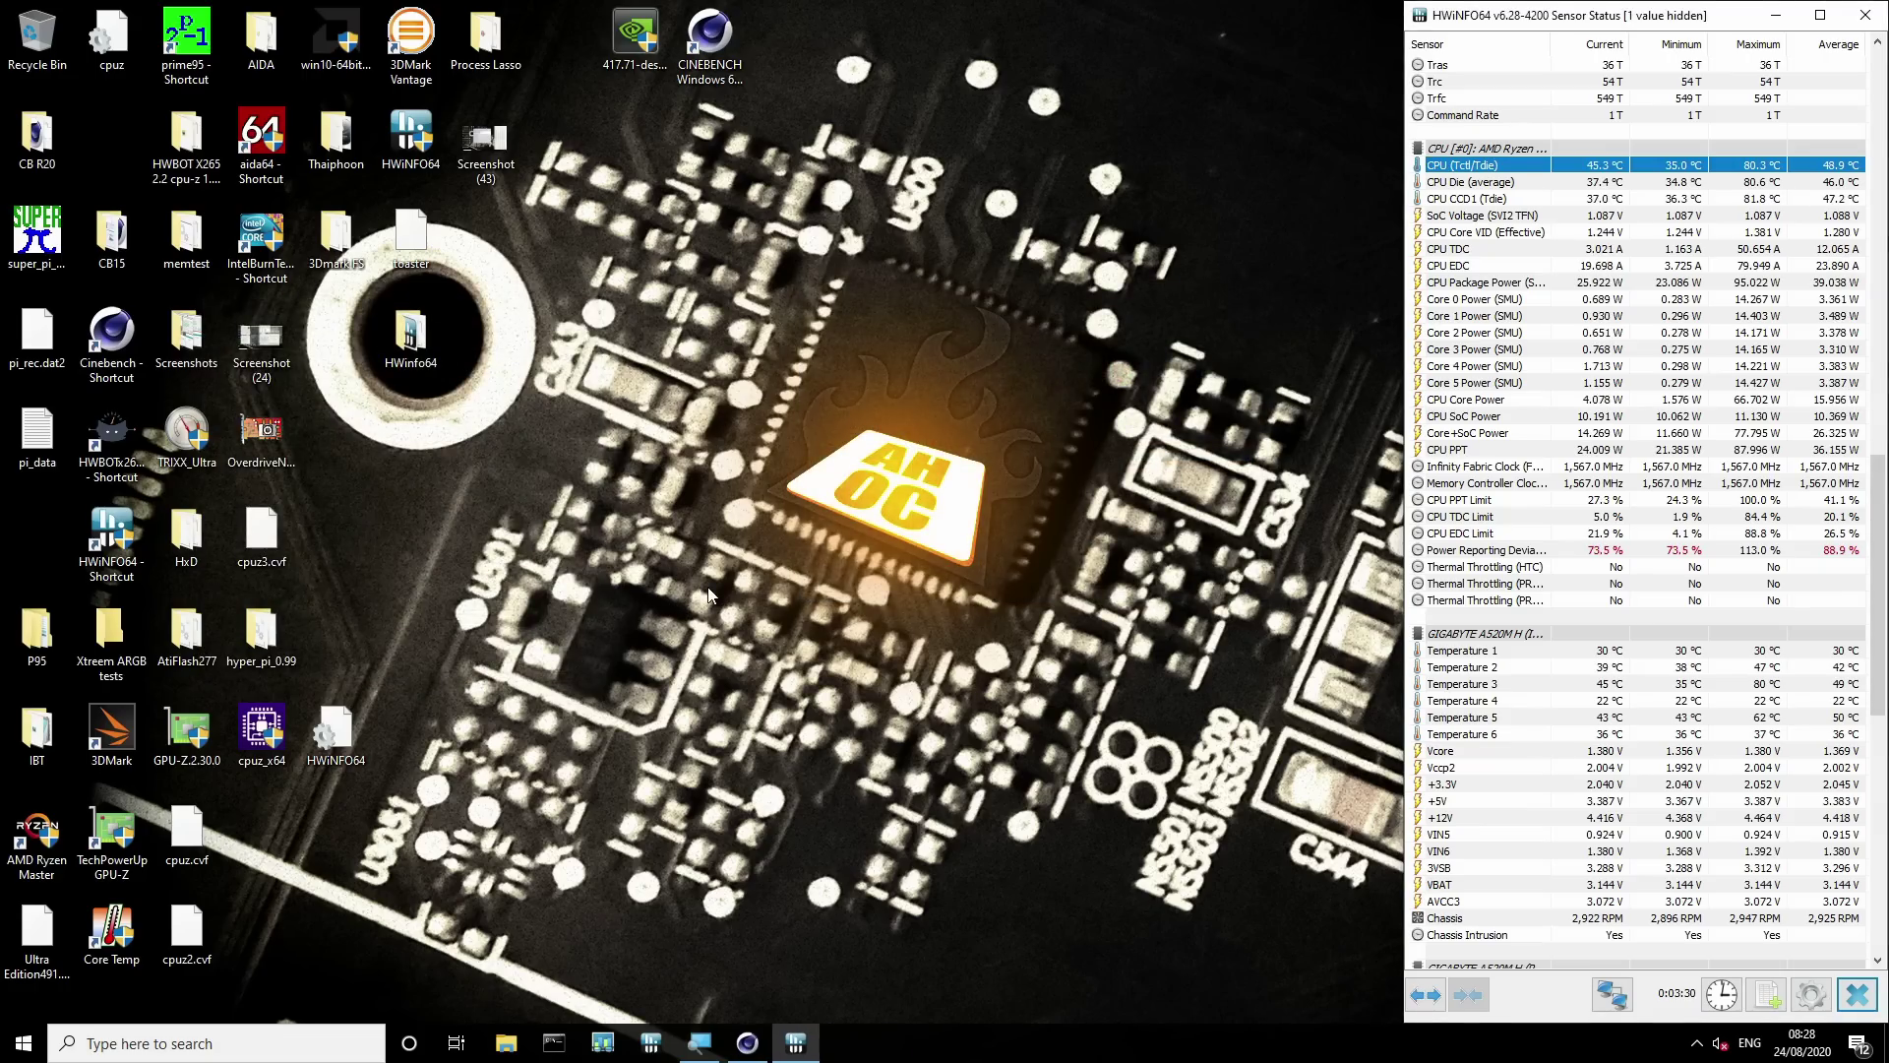